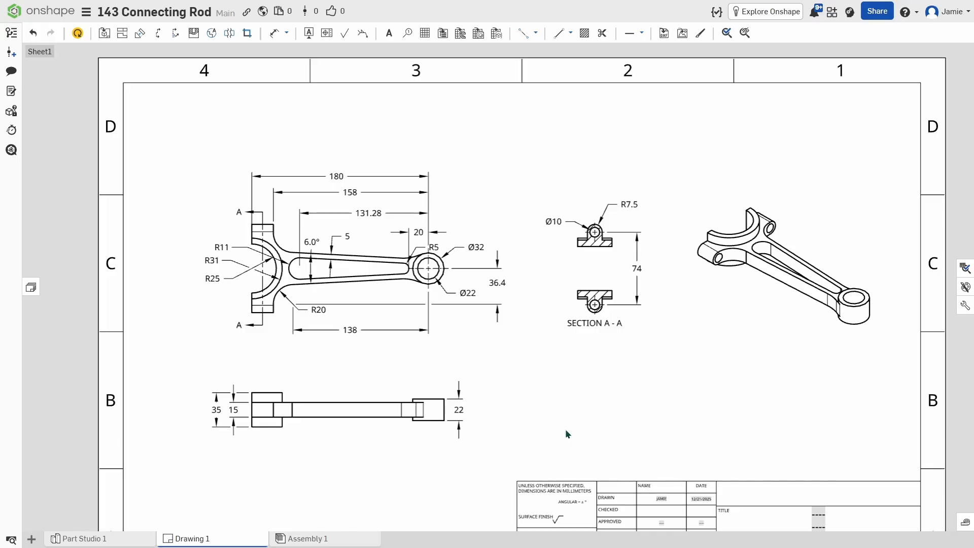
# - Capture a screenshot of the drawing's dimensioned front view of the connecting rod
pyautogui.press('ctrl+Print')
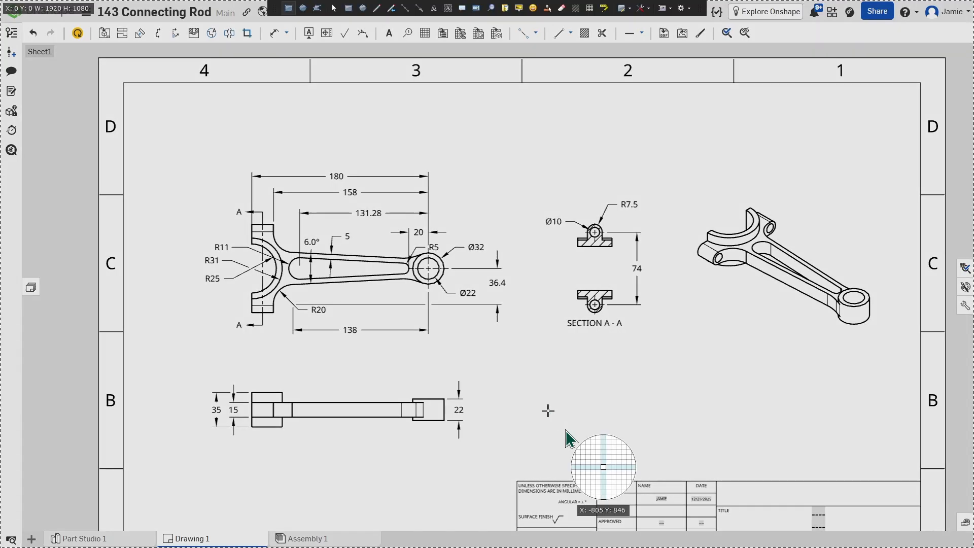
pyautogui.moveTo(178, 145); pyautogui.dragTo(501, 376)
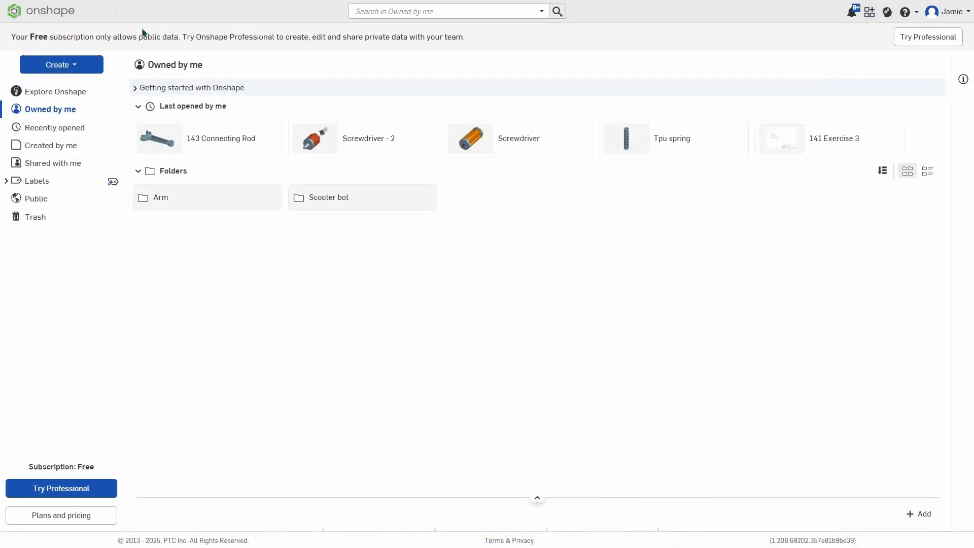
# - Create a new public document named "143 Connecting Rod"
pyautogui.click(67, 70)
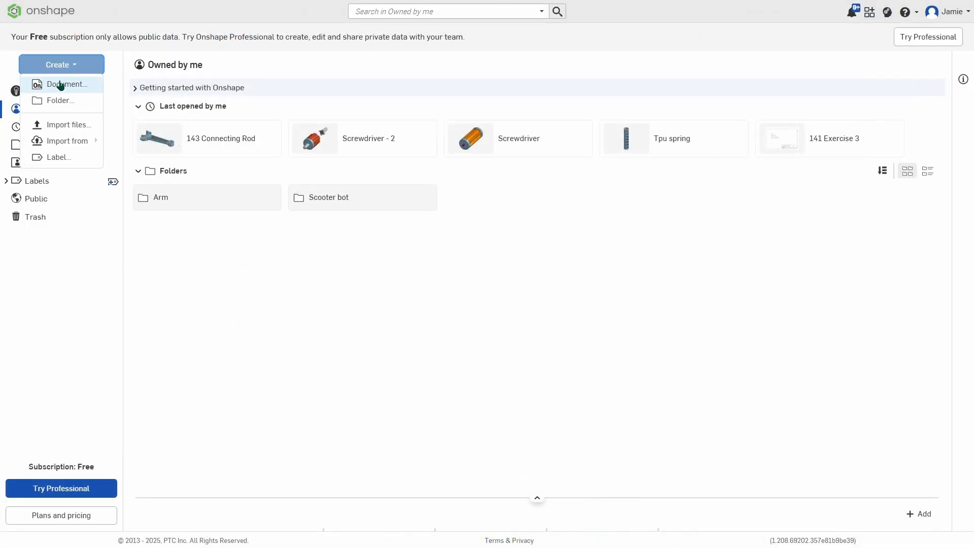
pyautogui.click(61, 83)
pyautogui.write('143 Connecting Rod')
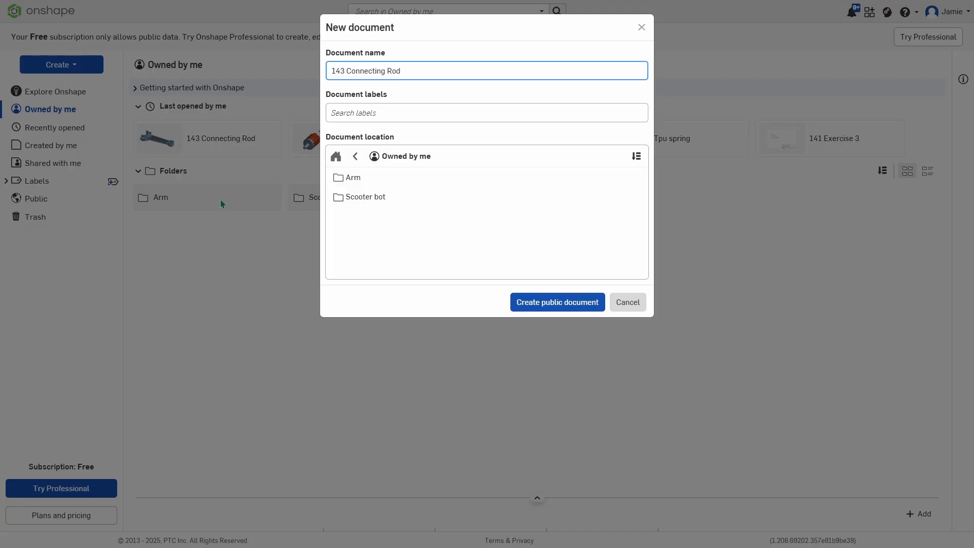
pyautogui.click(537, 302)
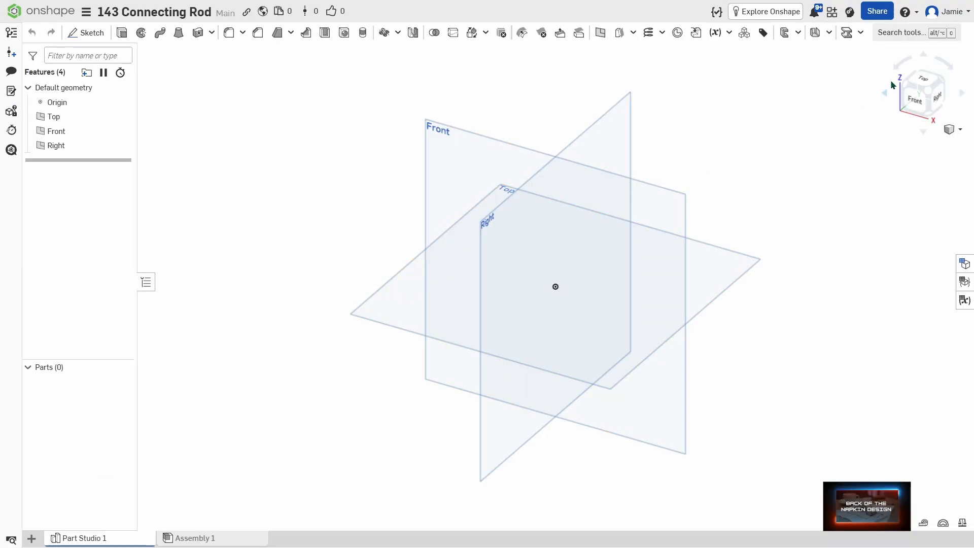
# - Move the view cube closer to the reference planes and orient the view to Top
pyautogui.moveTo(923, 82); pyautogui.dragTo(669, 140)
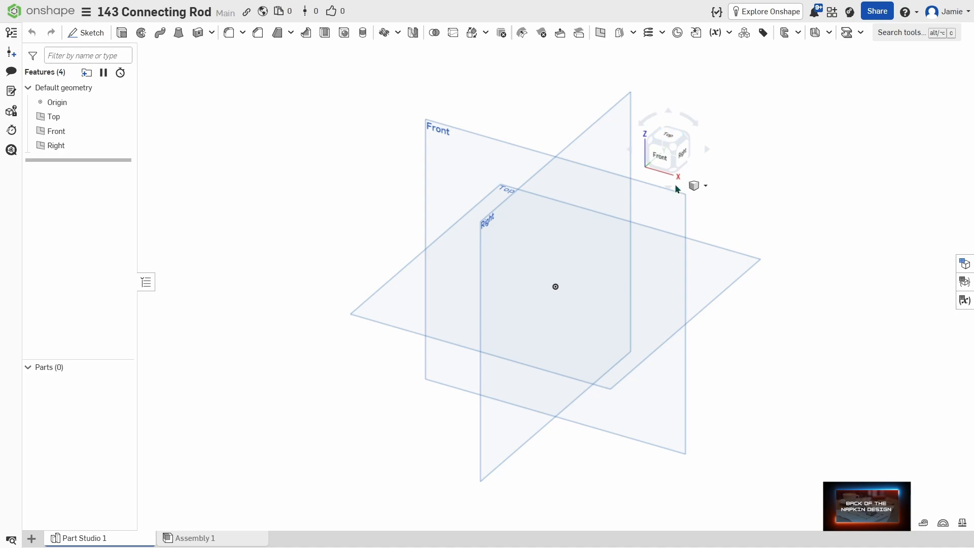
pyautogui.click(669, 137)
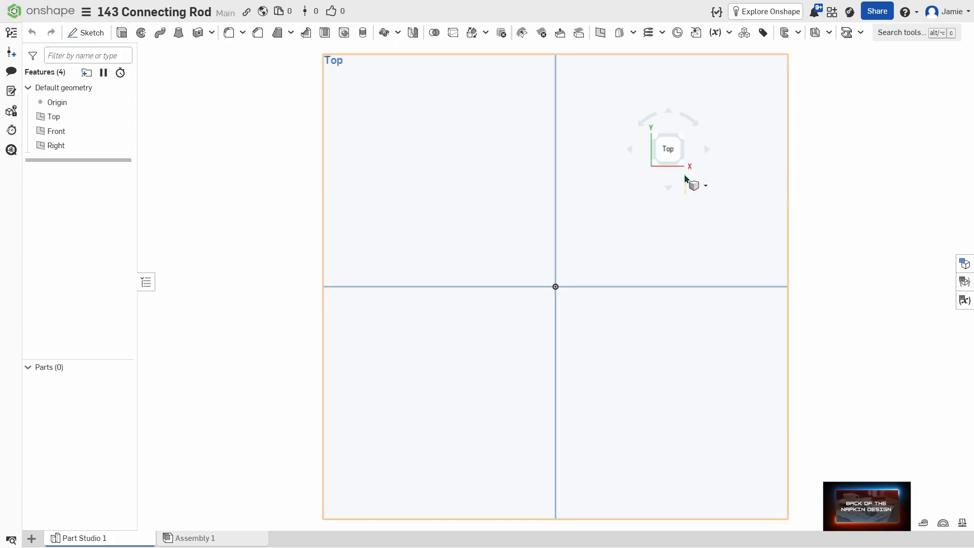
pyautogui.click(694, 186)
pyautogui.click(682, 147)
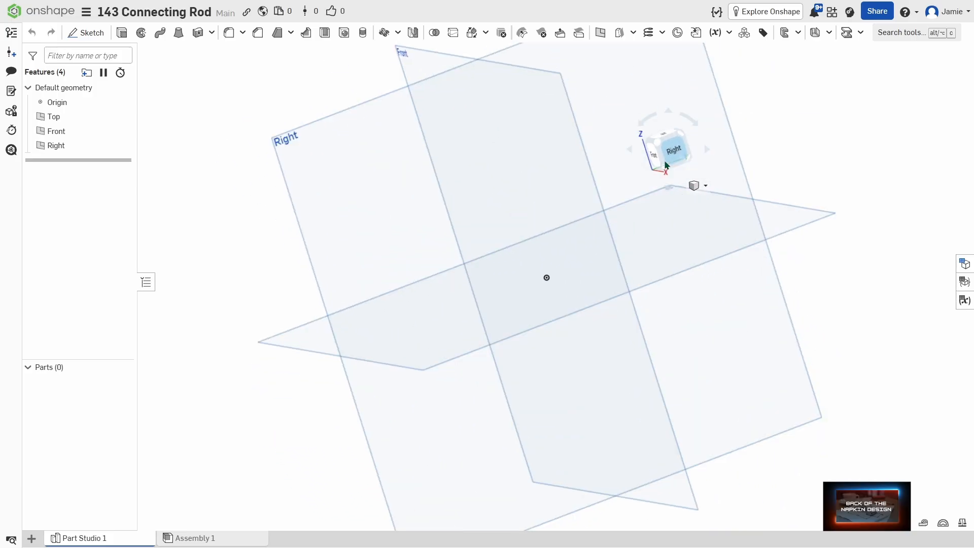
pyautogui.click(670, 147)
pyautogui.click(670, 145)
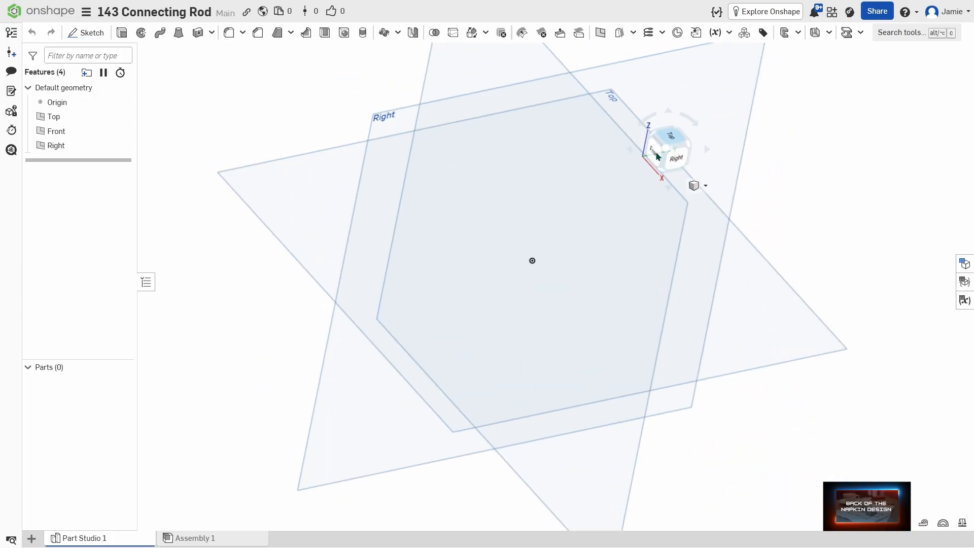
pyautogui.moveTo(606, 269); pyautogui.dragTo(552, 260, button='middle')
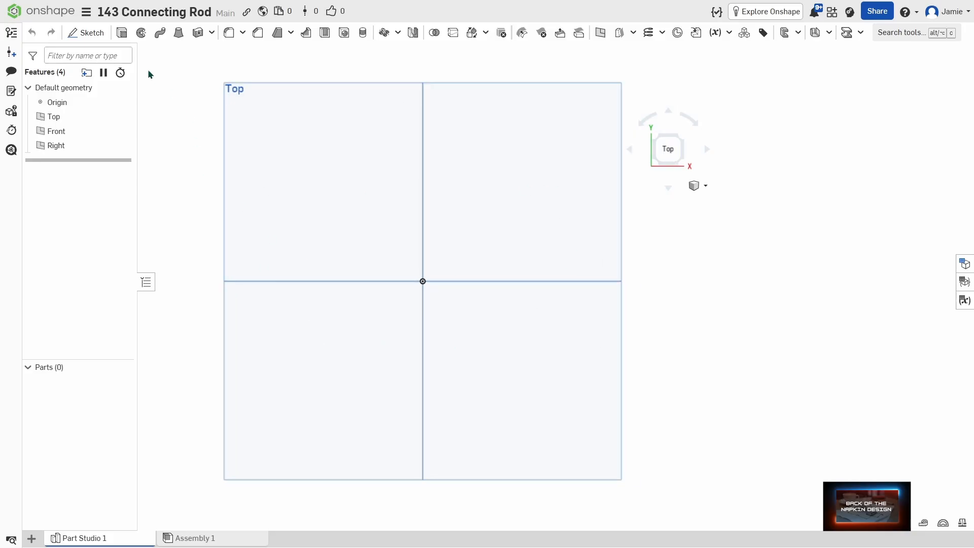
# - Start a new sketch on the Top plane
pyautogui.click(86, 34)
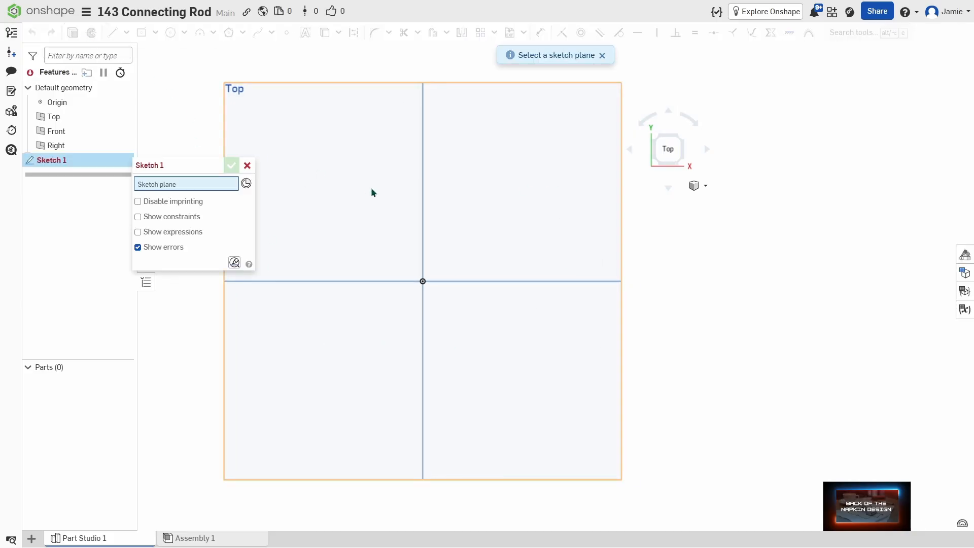
pyautogui.click(371, 192)
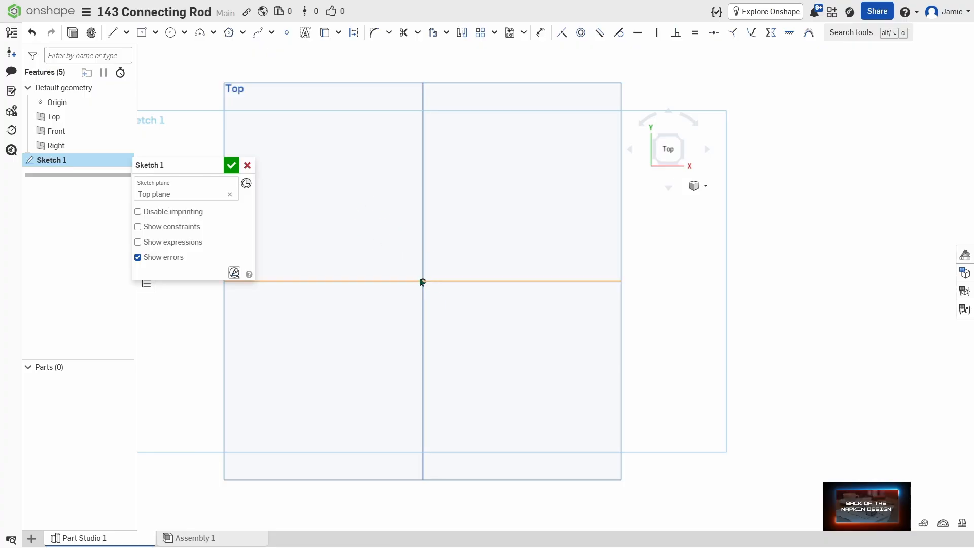
pyautogui.moveTo(363, 245); pyautogui.dragTo(487, 256, button='middle')
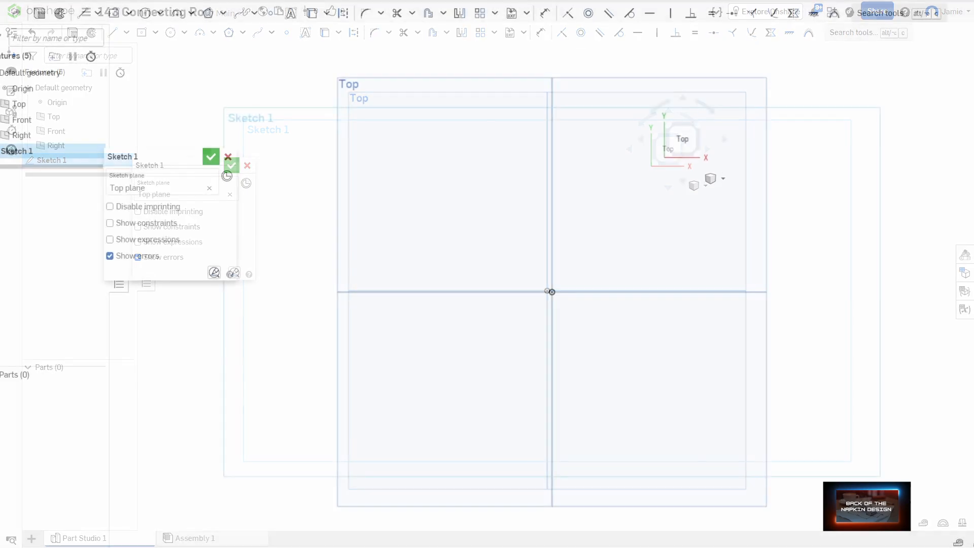
pyautogui.moveTo(969, 99); pyautogui.dragTo(615, 95)
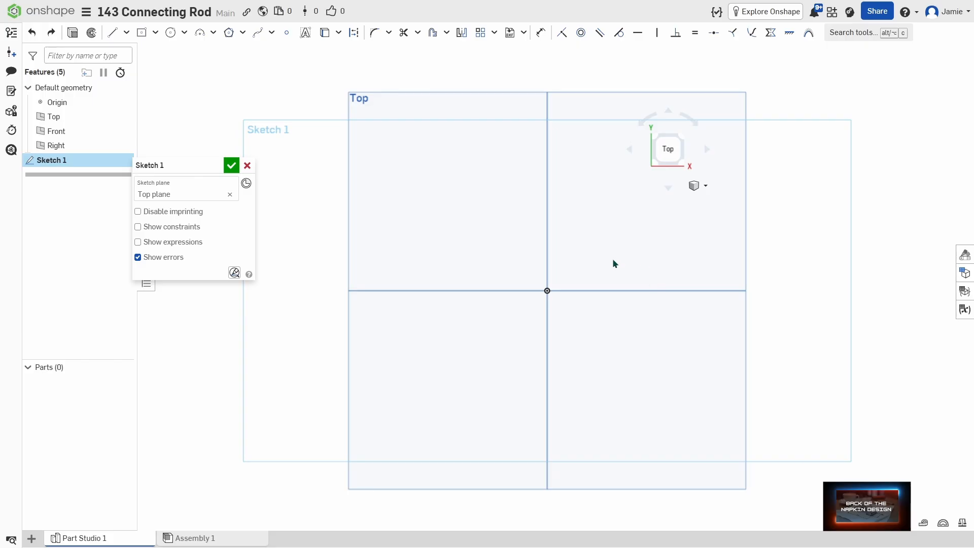
# - Draw a circle centred on the origin and set its diameter to 22 mm
pyautogui.click(171, 33)
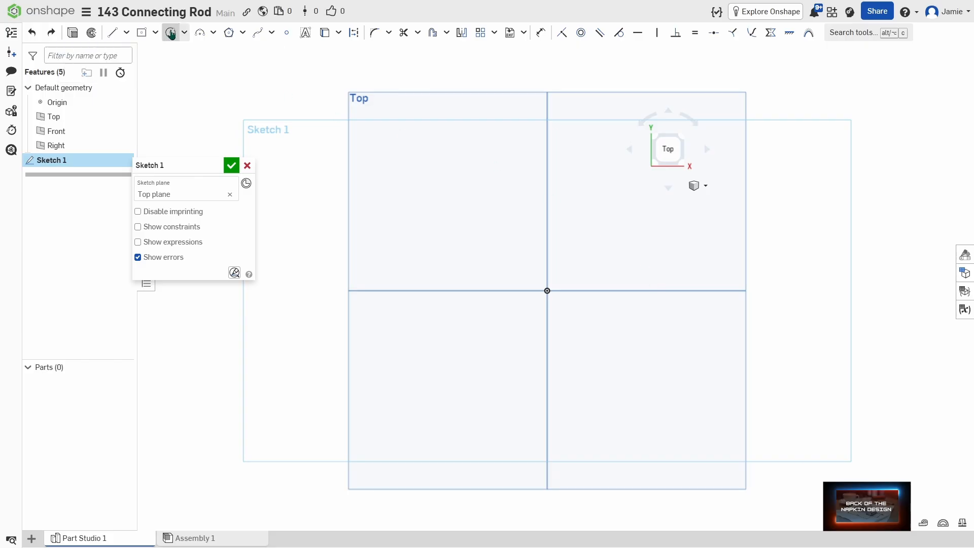
pyautogui.click(548, 292)
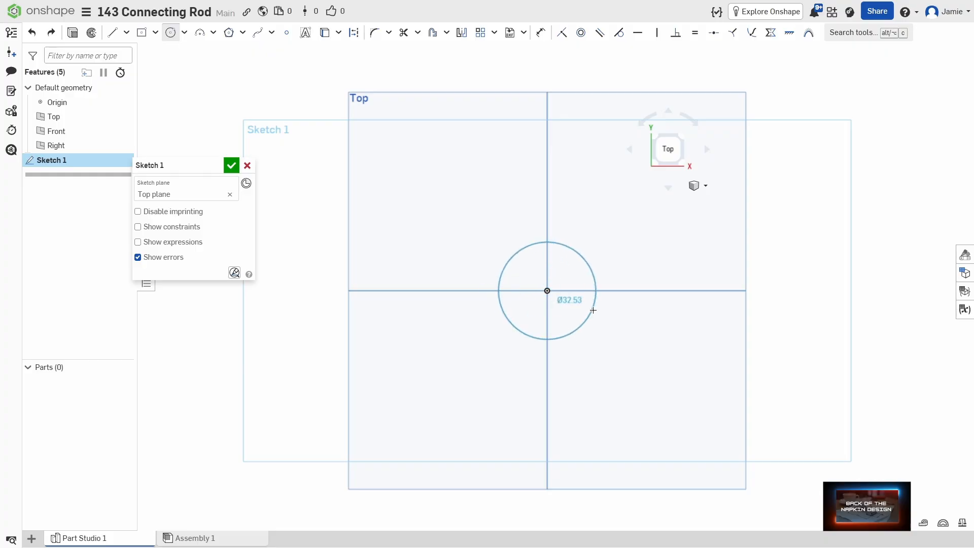
pyautogui.click(597, 311)
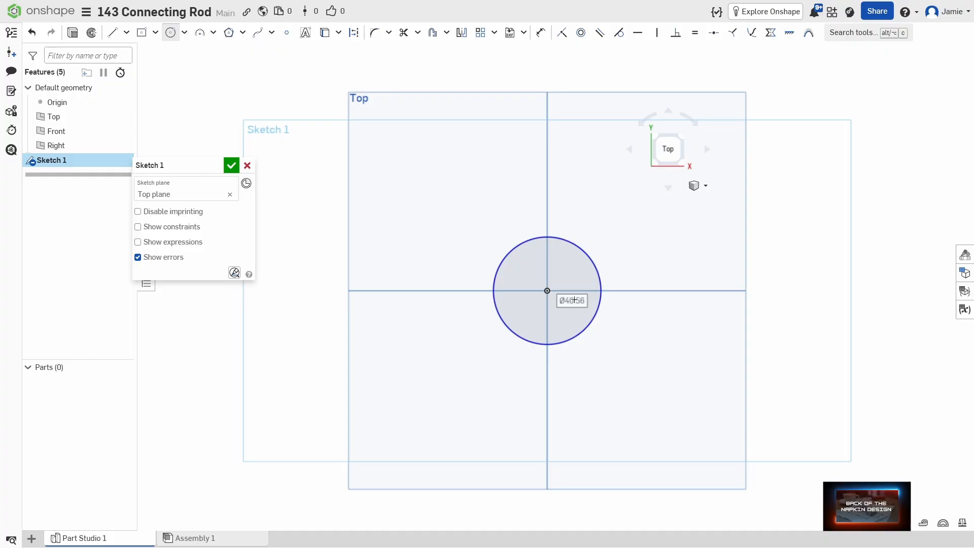
pyautogui.write('2')
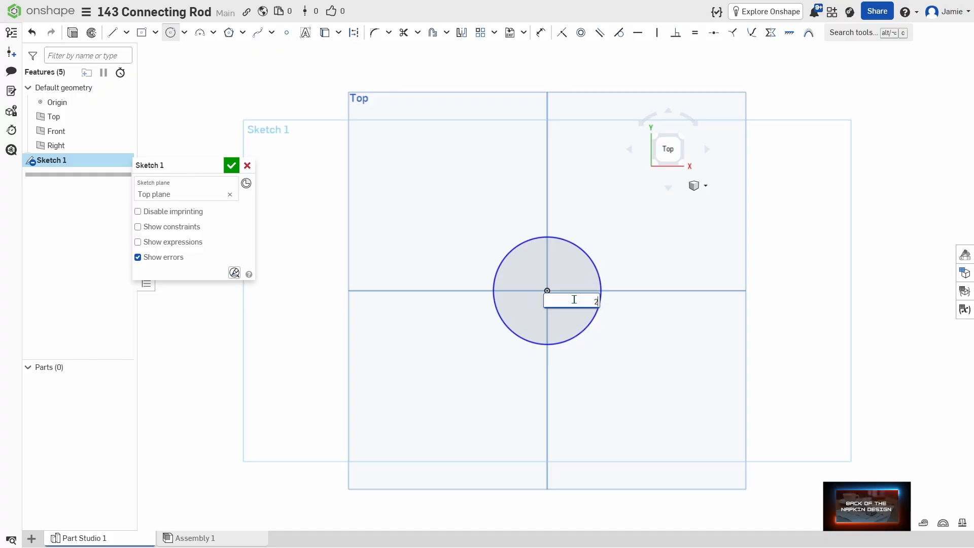
pyautogui.write('2')
pyautogui.press('Return')
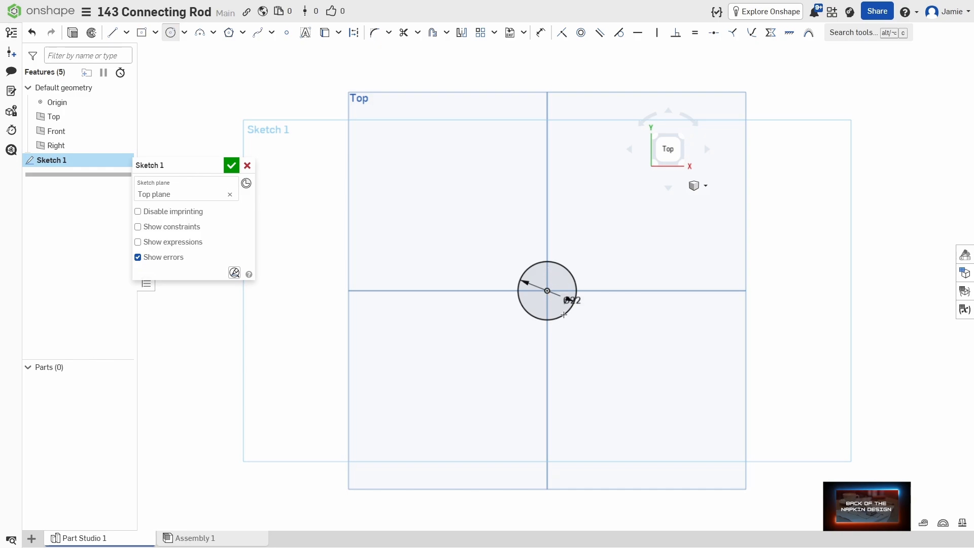
# - Draw a second circle centred slightly off the origin and set its diameter to 22 mm
pyautogui.click(560, 281)
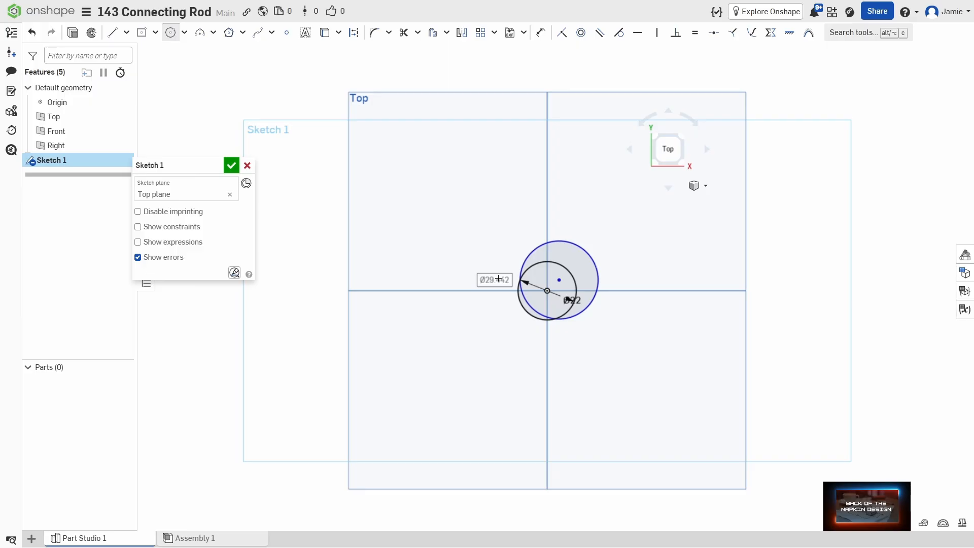
pyautogui.write('22')
pyautogui.press('Return')
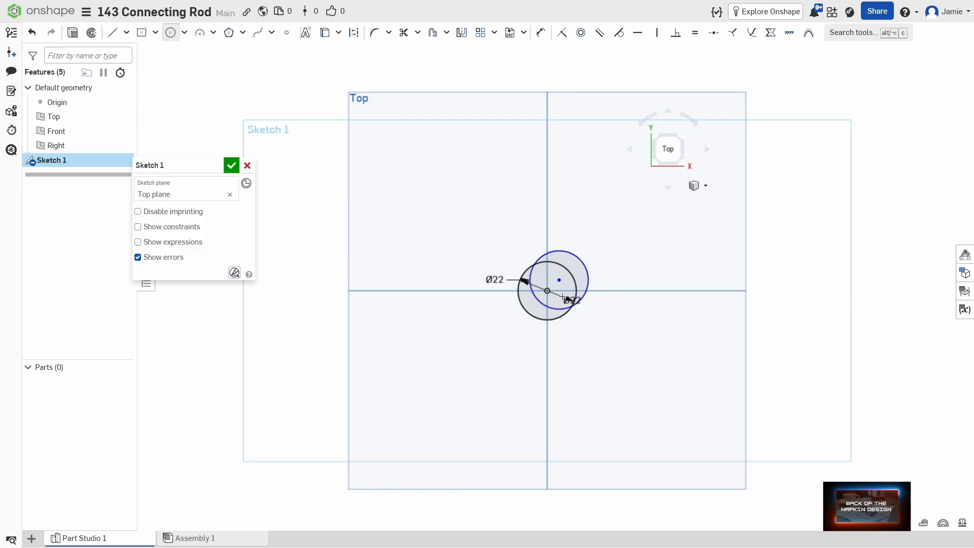
# - Make the off-centre circle's centre point coincident with the origin
pyautogui.scroll(5, 563, 294)
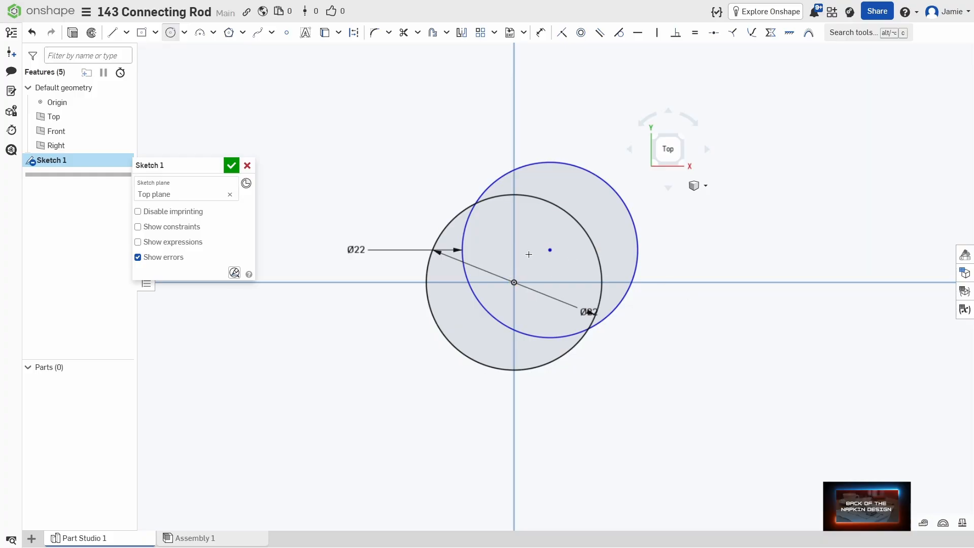
pyautogui.click(562, 34)
pyautogui.click(550, 250)
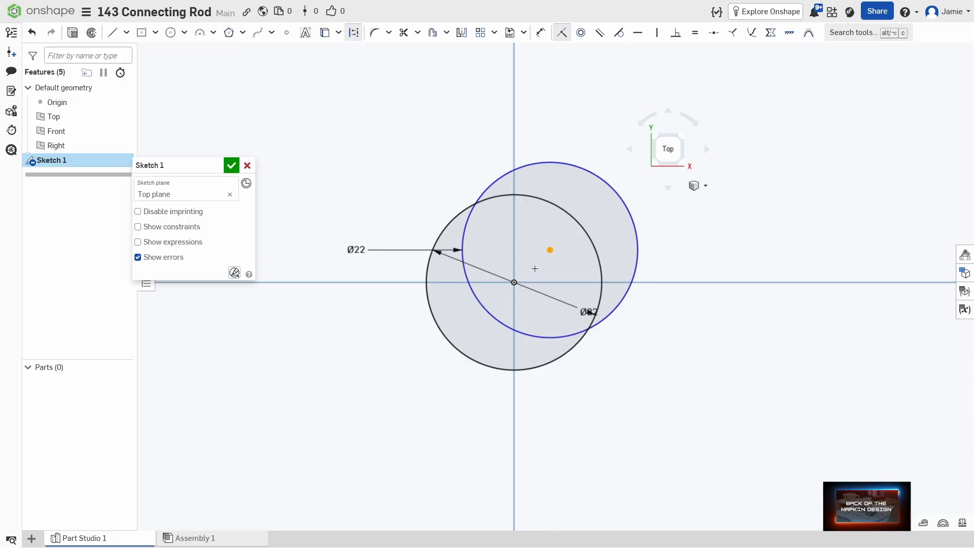
pyautogui.click(514, 282)
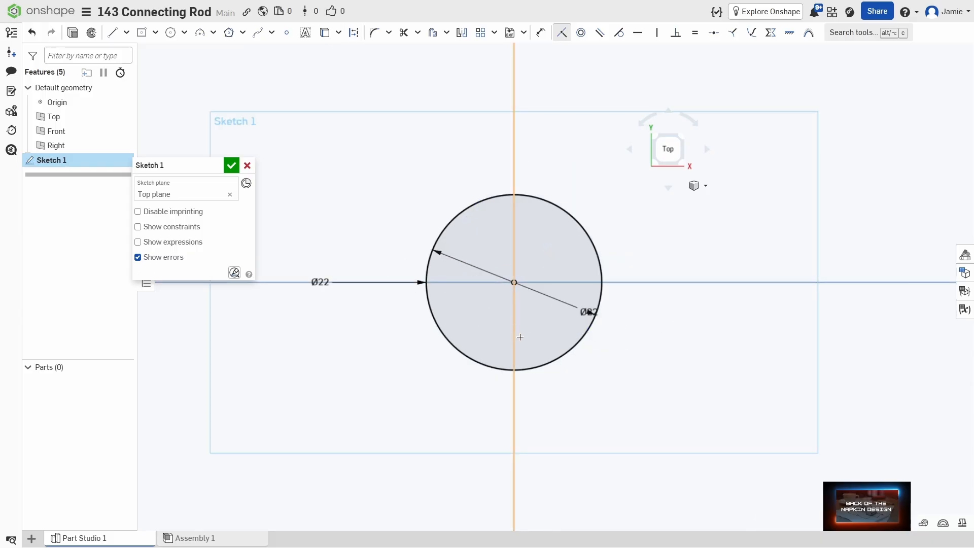
# - Undo the coincident constraint and the second 22 mm circle
pyautogui.hotkey('ctrl', 'z')
pyautogui.hotkey('ctrl', 'z')
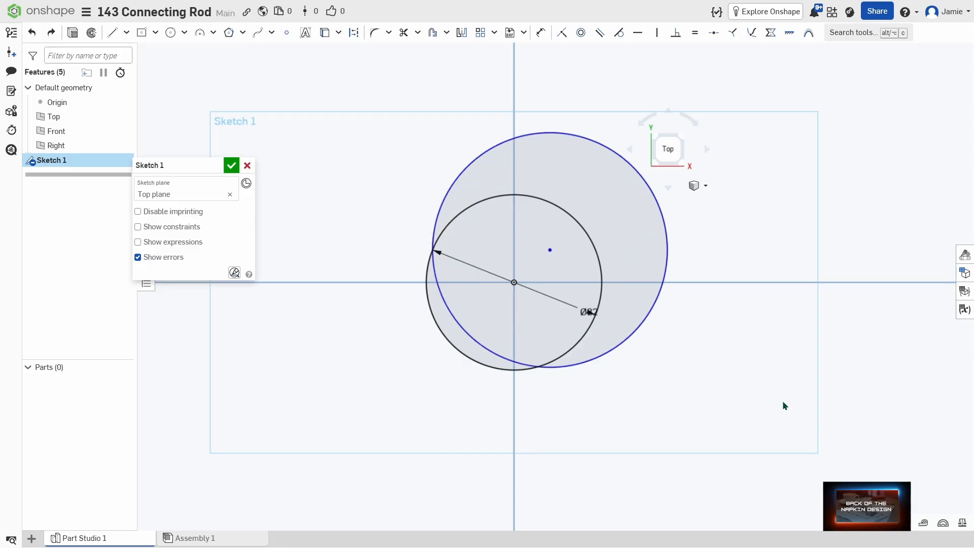
pyautogui.scroll(-5, 674, 382)
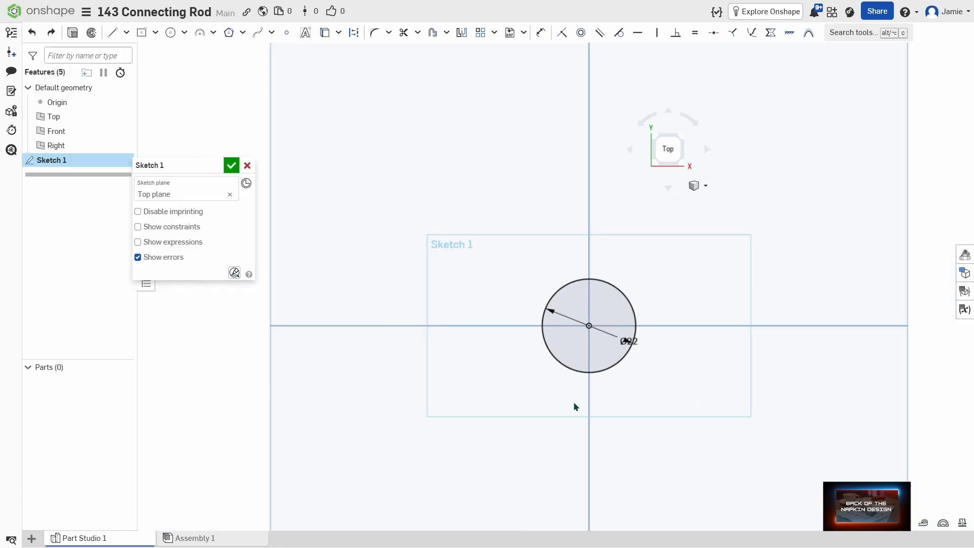
# - Draw a larger circle concentric with the 22 mm circle at the origin and set its diameter to 32 mm
pyautogui.moveTo(698, 419); pyautogui.dragTo(738, 334, button='middle')
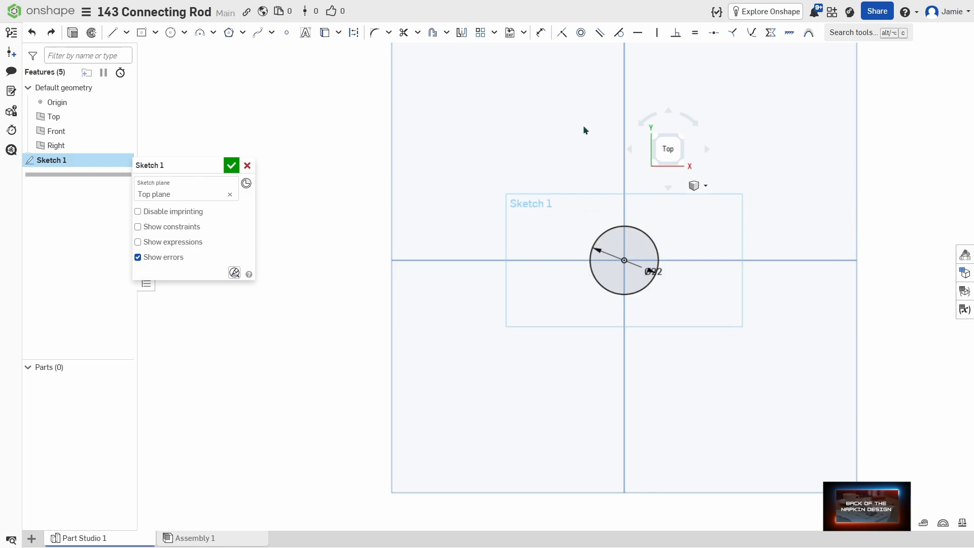
pyautogui.click(171, 32)
pyautogui.moveTo(624, 260); pyautogui.dragTo(587, 278)
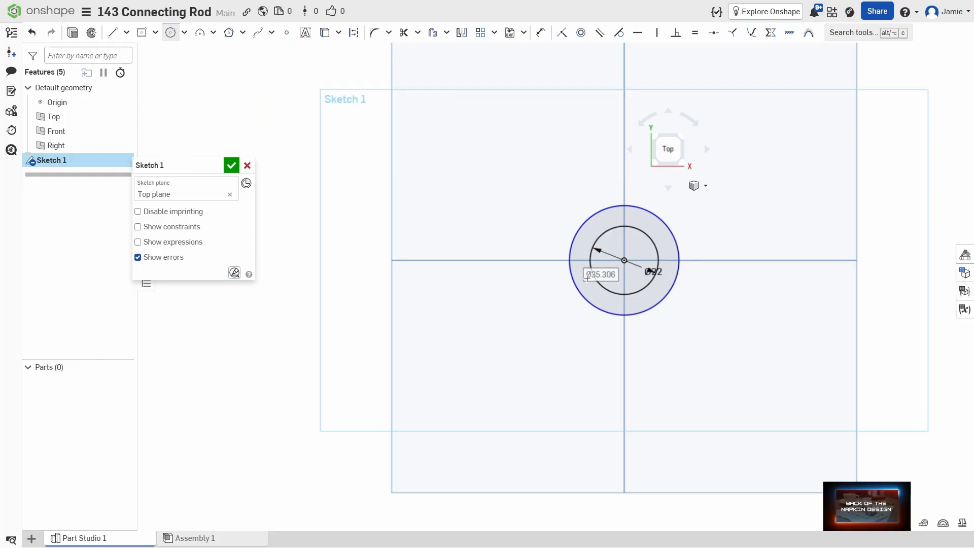
pyautogui.write('32')
pyautogui.press('Return')
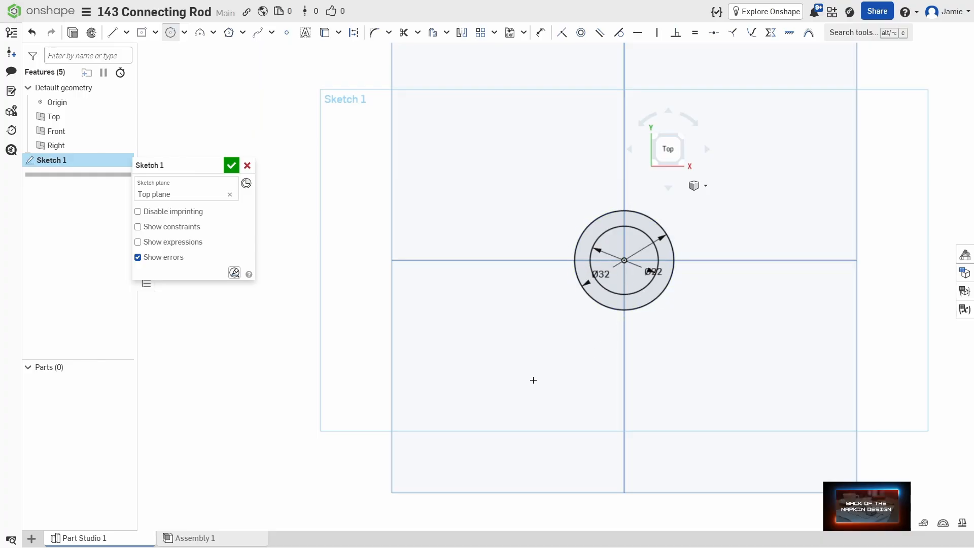
# - Sketch a vertical line about 8 mm long across the horizontal axis, just left of the 32 mm circle
pyautogui.moveTo(533, 380); pyautogui.dragTo(595, 397, button='middle')
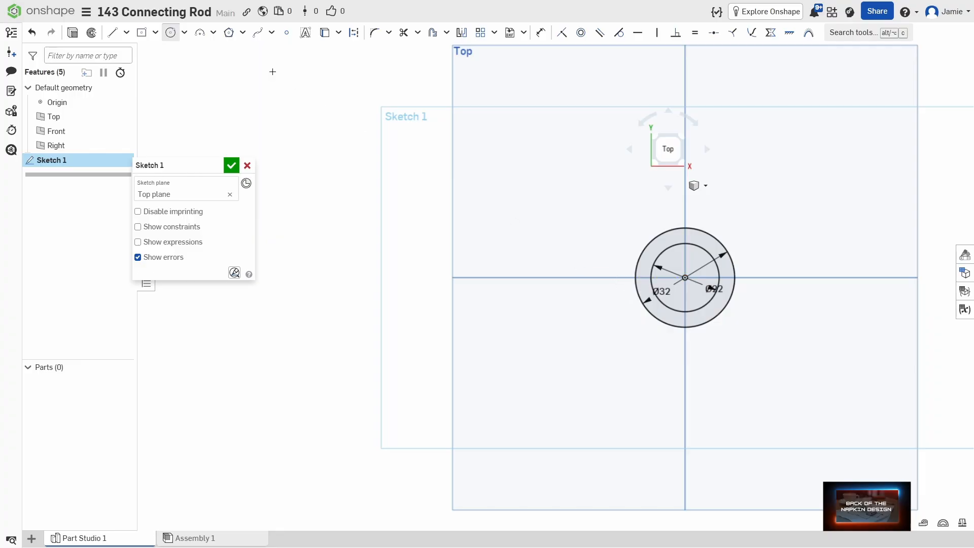
pyautogui.click(112, 33)
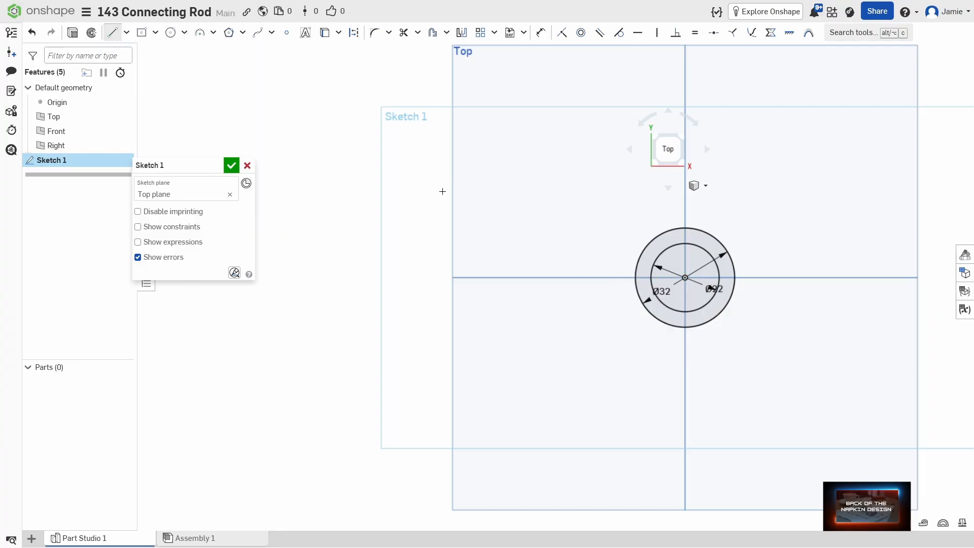
pyautogui.click(609, 267)
pyautogui.click(610, 290)
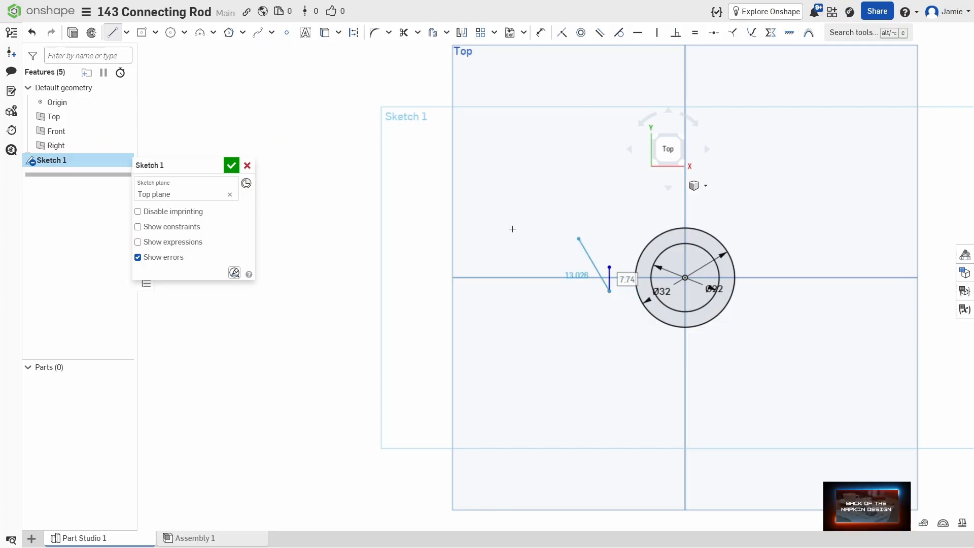
pyautogui.press('Escape')
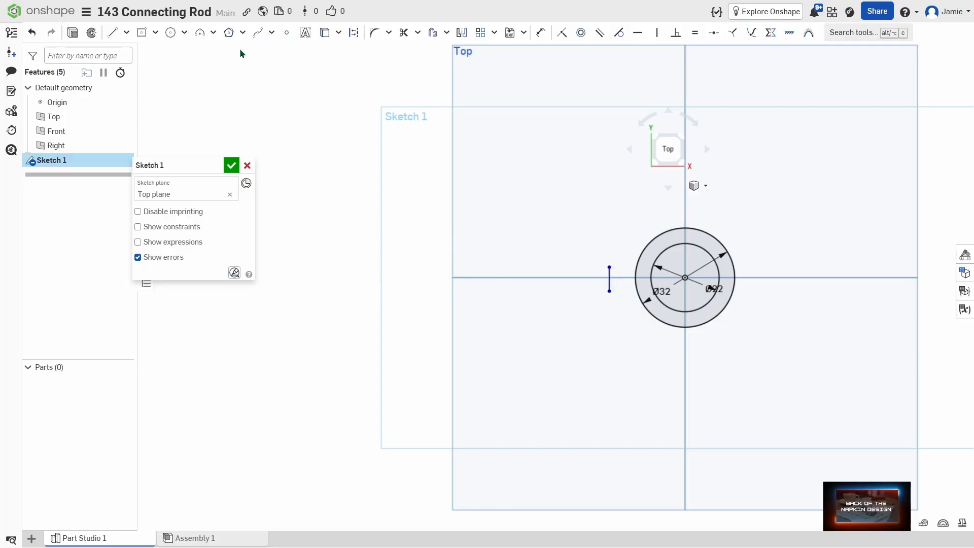
# - Draw a 22 mm diameter circle centred on the horizontal axis, well left of the short vertical line
pyautogui.click(171, 32)
pyautogui.click(469, 277)
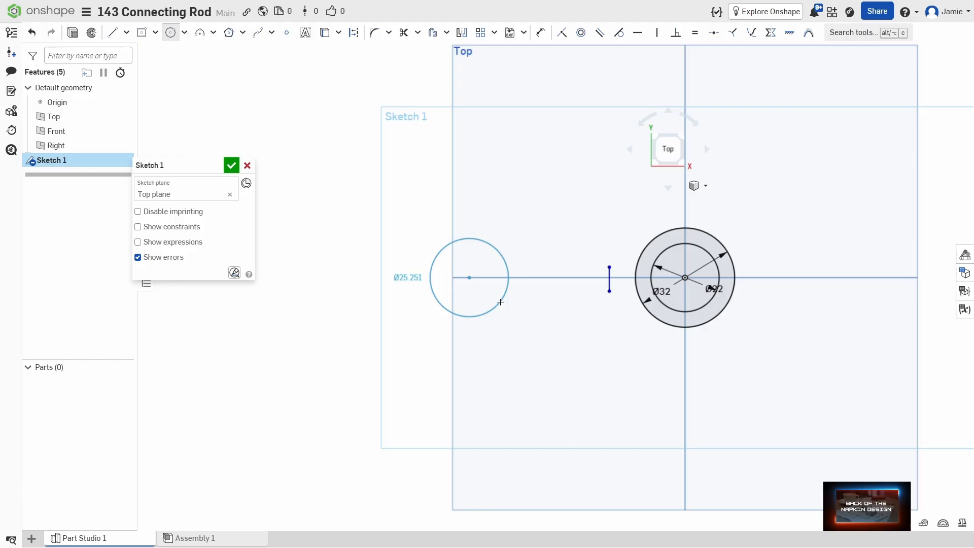
pyautogui.click(500, 303)
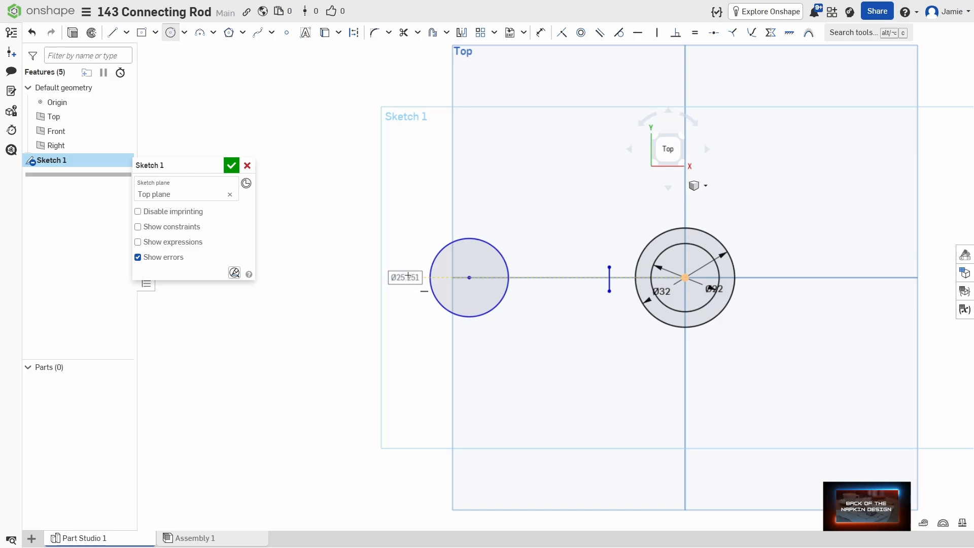
pyautogui.write('22')
pyautogui.press('Return')
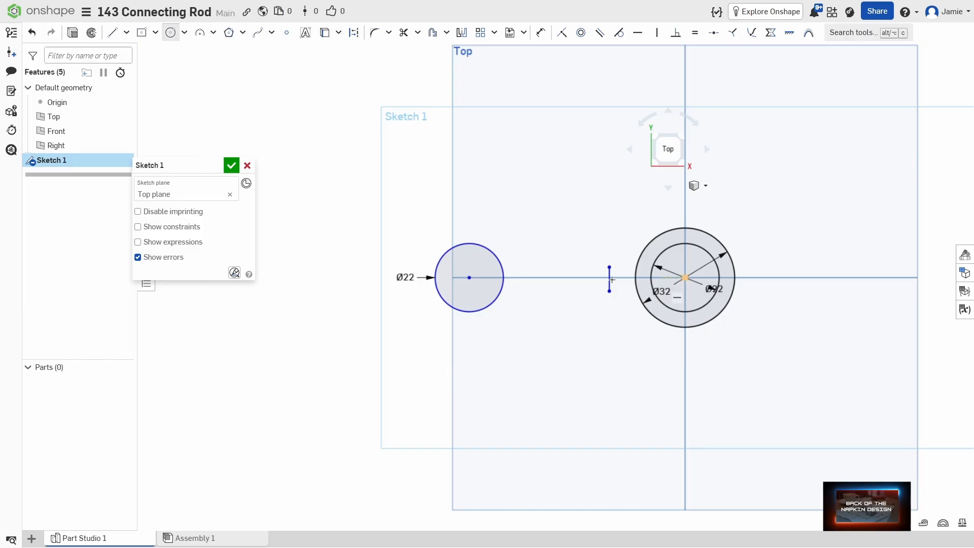
pyautogui.press('Escape')
# - Dimension the distance between the origin and the left circle's centre at 131.28 mm
pyautogui.click(540, 33)
pyautogui.click(685, 278)
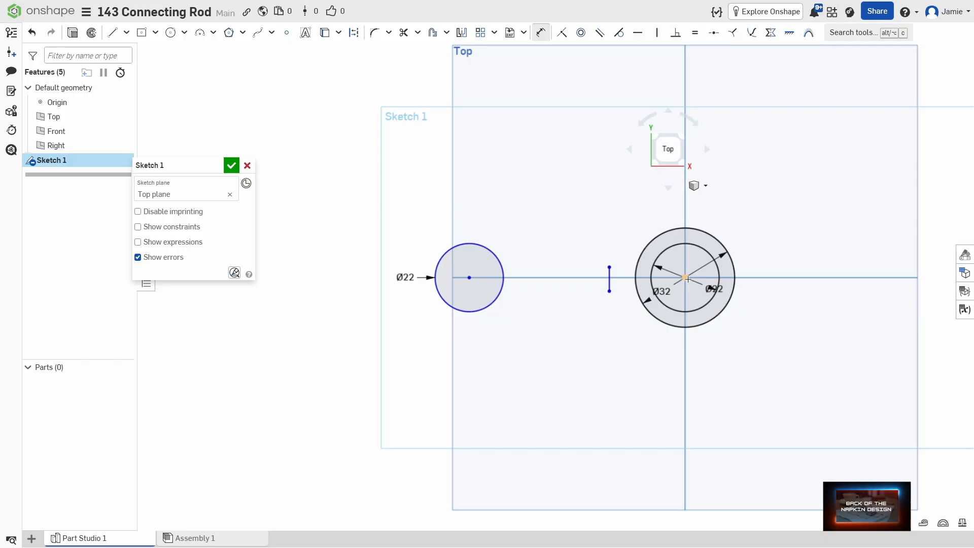
pyautogui.click(470, 278)
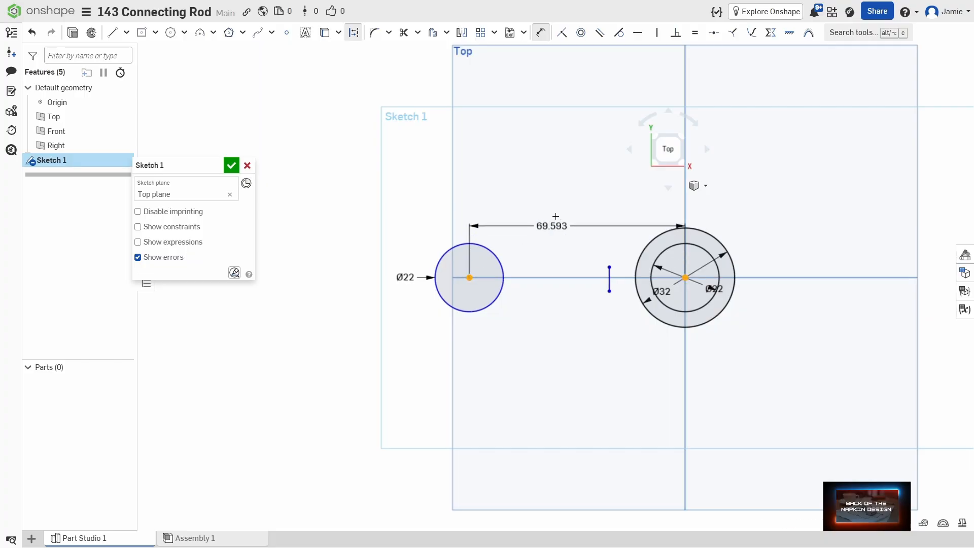
pyautogui.click(565, 200)
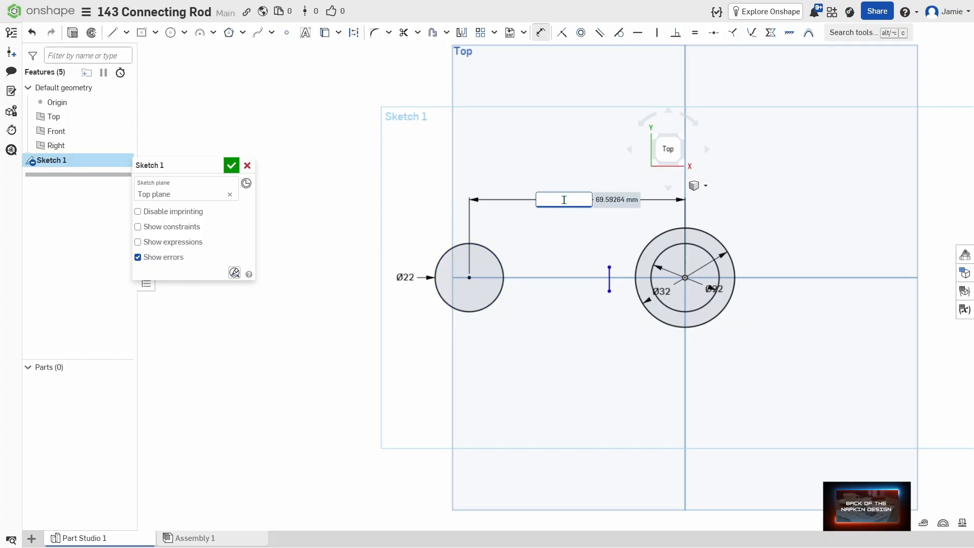
pyautogui.write('131.28')
pyautogui.press('Return')
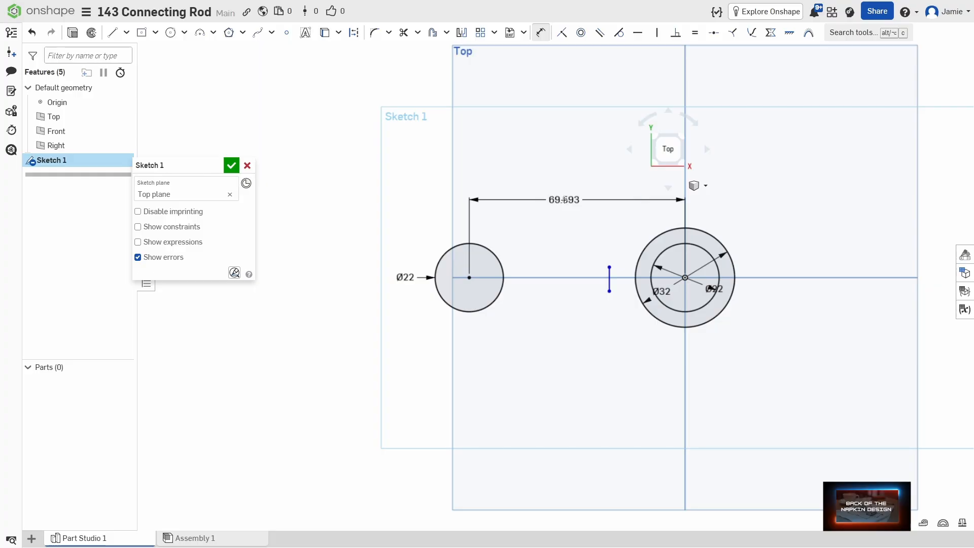
# - Sketch a sloping line about 107 mm long from the left circle's top to the upper end of the short vertical line
pyautogui.scroll(-3, 565, 200)
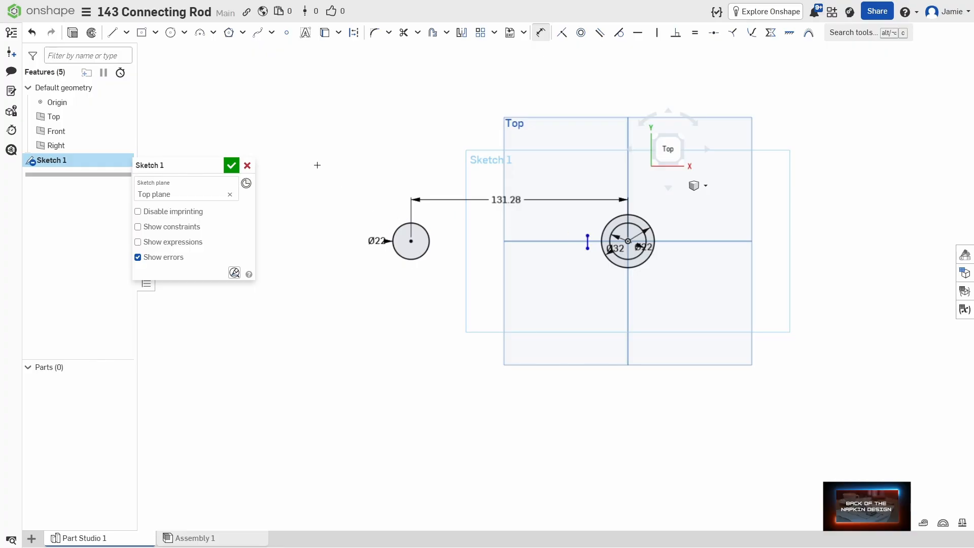
pyautogui.click(113, 34)
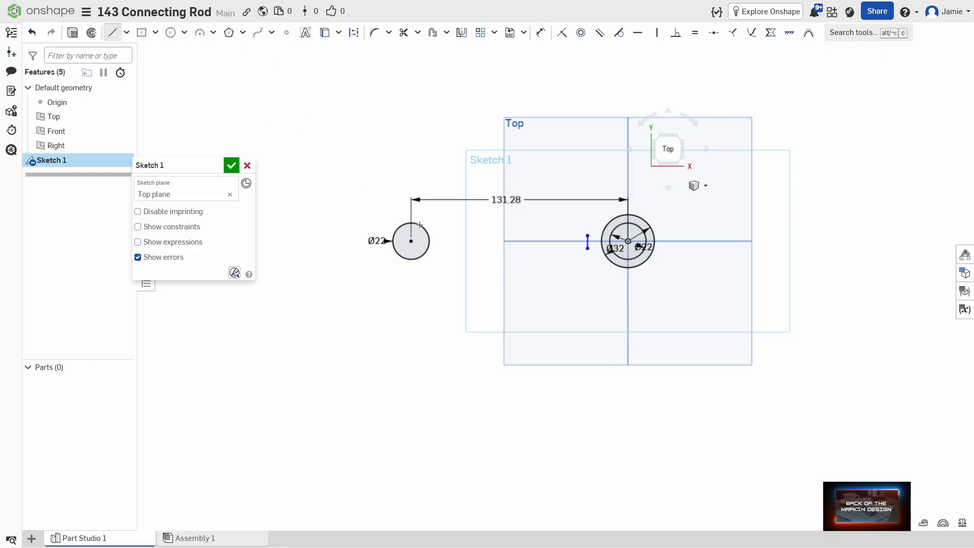
pyautogui.scroll(3, 411, 226)
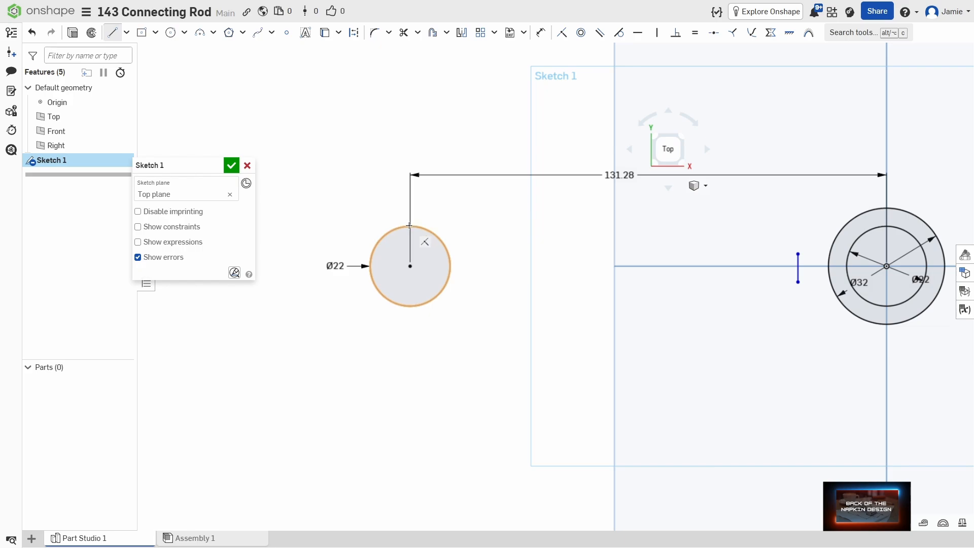
pyautogui.click(410, 225)
pyautogui.scroll(1, 680, 257)
pyautogui.moveTo(680, 257); pyautogui.dragTo(498, 226, button='middle')
pyautogui.scroll(-1, 499, 225)
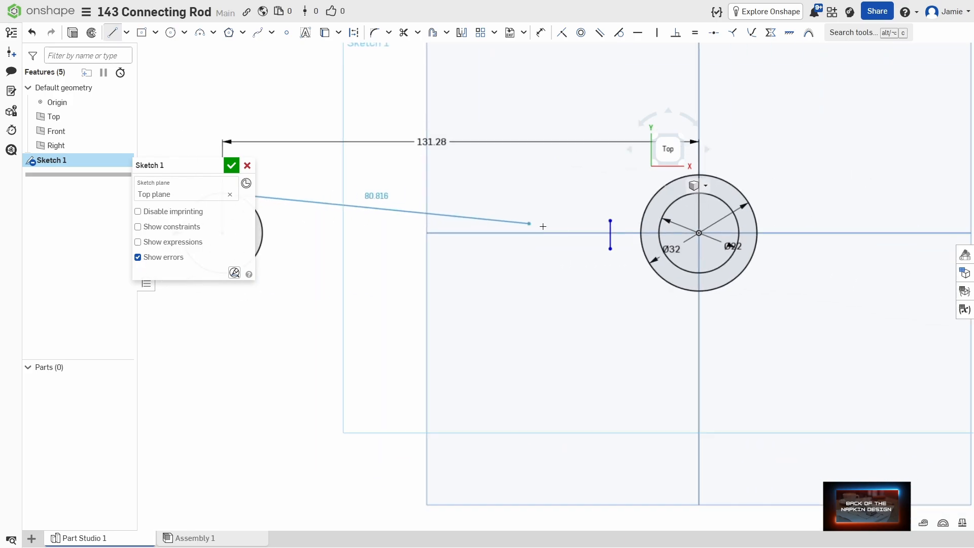
pyautogui.click(610, 220)
pyautogui.moveTo(486, 273); pyautogui.dragTo(612, 294, button='middle')
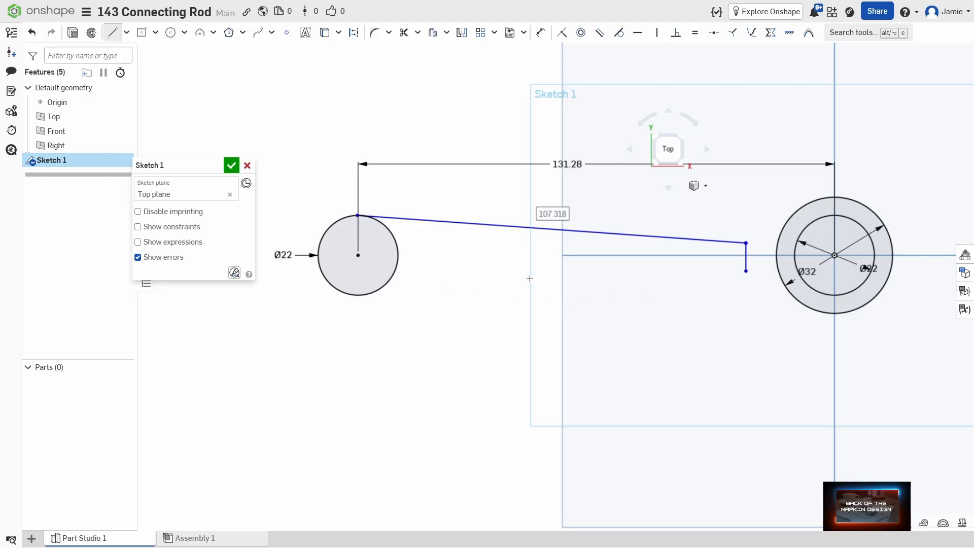
# - Sketch a horizontal line about 154 mm long from the left circle's centre through the origin to beyond the 32 mm circle
pyautogui.click(358, 255)
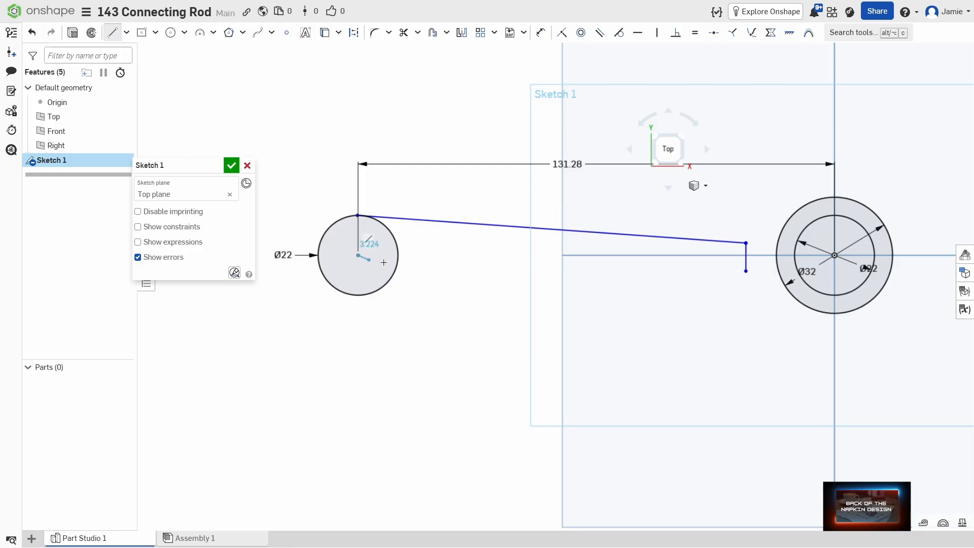
pyautogui.click(916, 255)
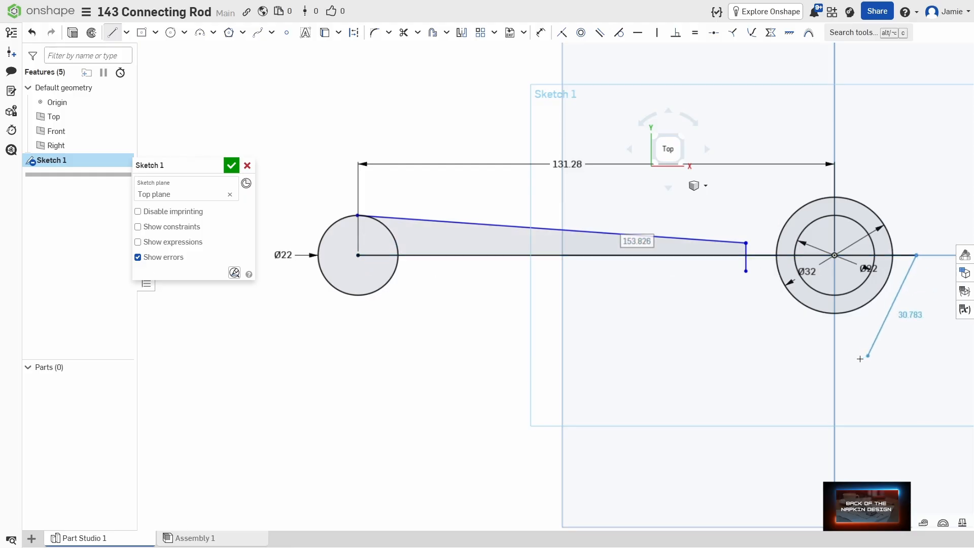
pyautogui.press('Escape')
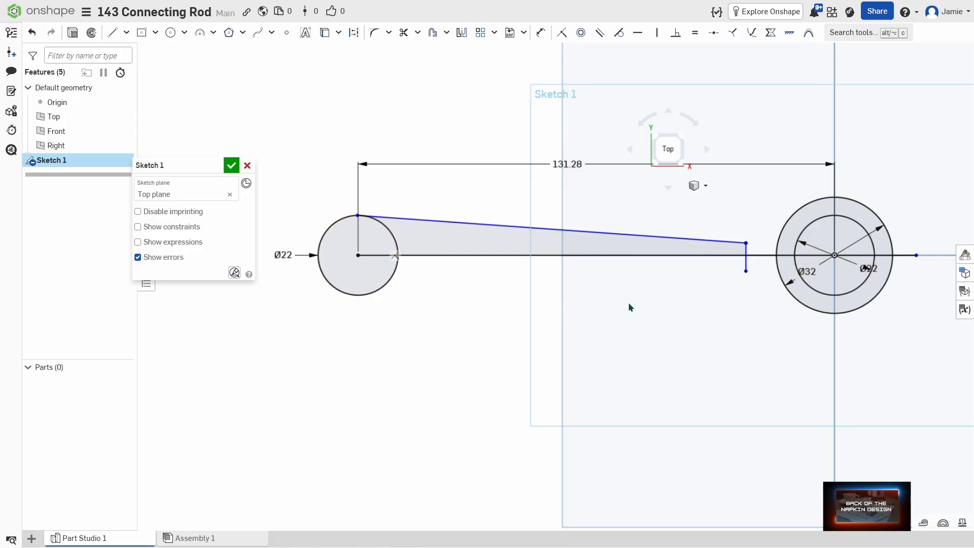
# - Sketch a vertical line about 65 mm long across the horizontal axis level, left of the left circle
pyautogui.scroll(-2, 505, 335)
pyautogui.moveTo(436, 336); pyautogui.dragTo(575, 326, button='middle')
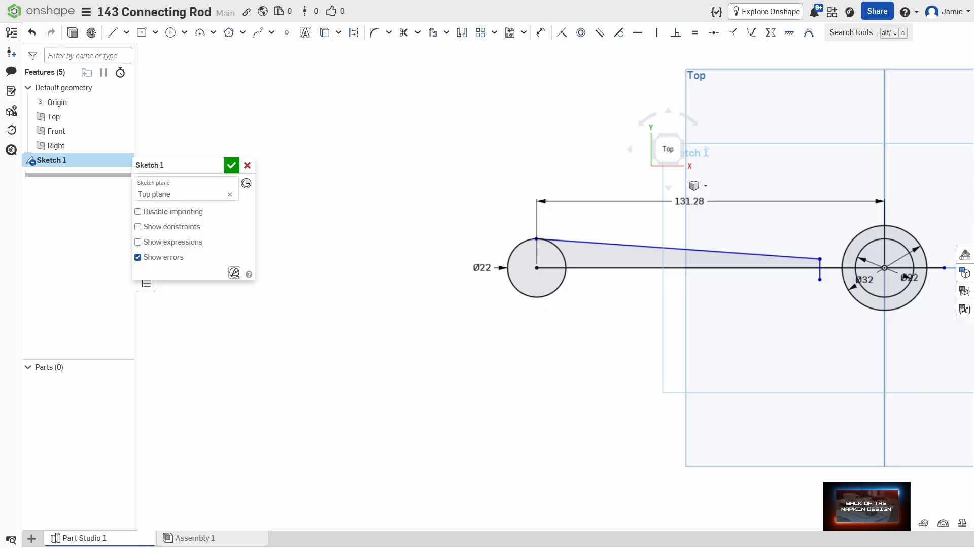
pyautogui.moveTo(586, 182); pyautogui.dragTo(526, 197, button='middle')
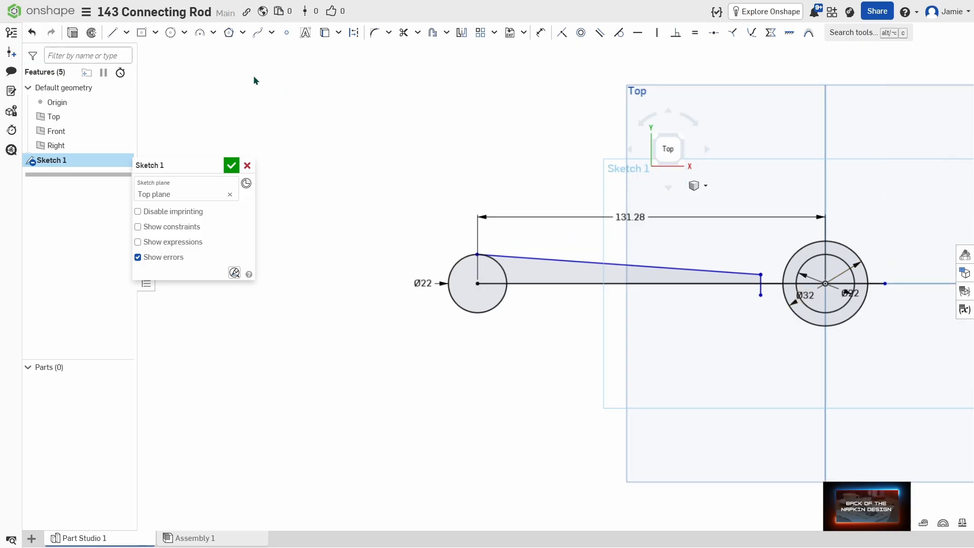
pyautogui.click(108, 36)
pyautogui.click(345, 193)
pyautogui.click(343, 365)
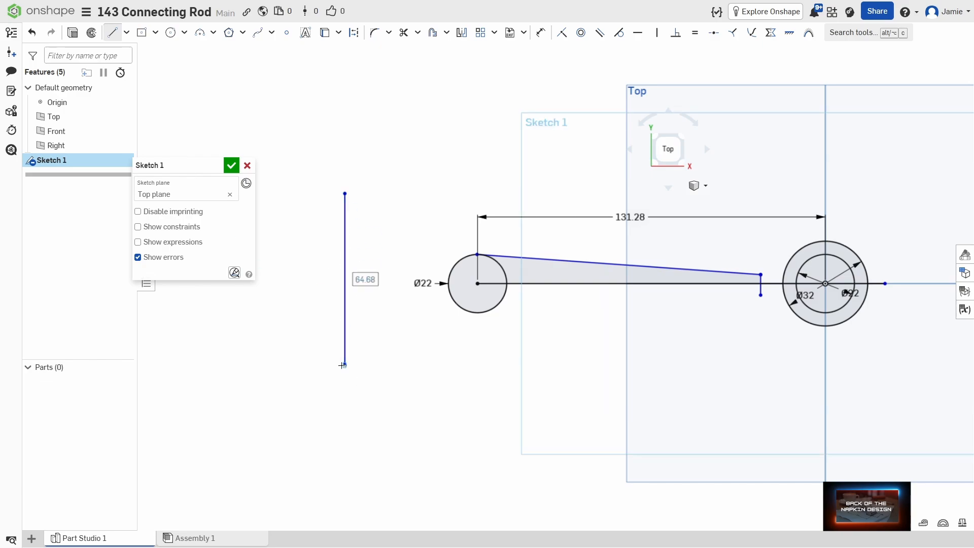
# - Dimension the distance from the origin to the long vertical line at 180 mm
pyautogui.press('d')
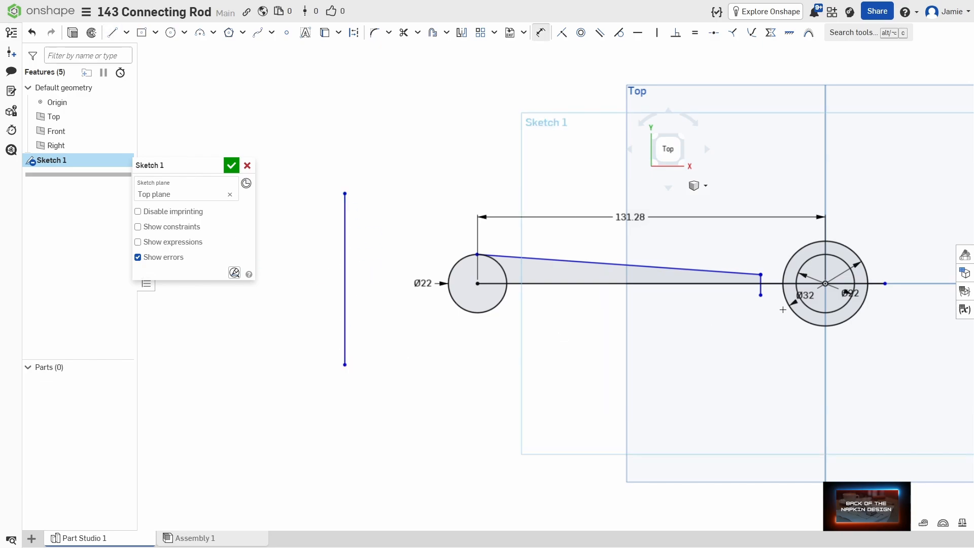
pyautogui.click(826, 283)
pyautogui.click(345, 262)
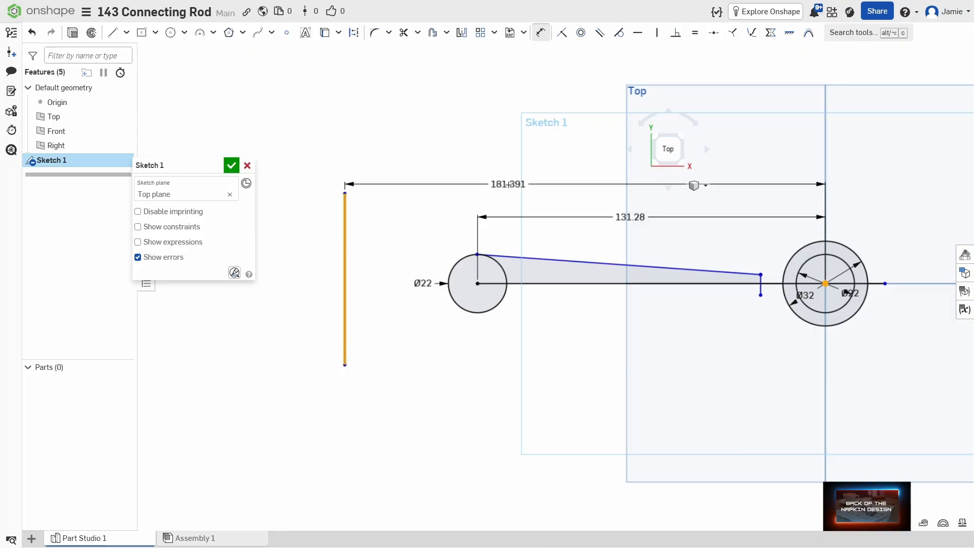
pyautogui.click(515, 177)
pyautogui.write('180')
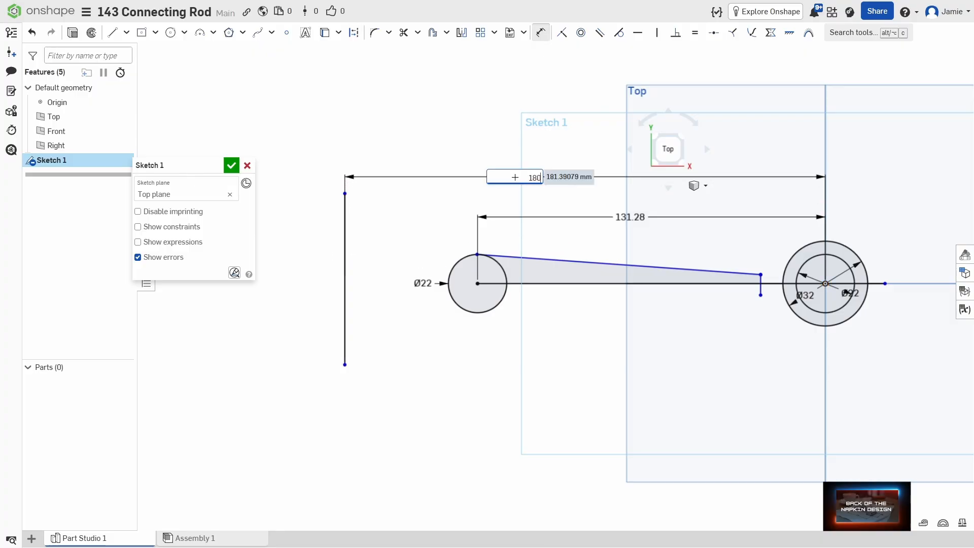
pyautogui.press('Return')
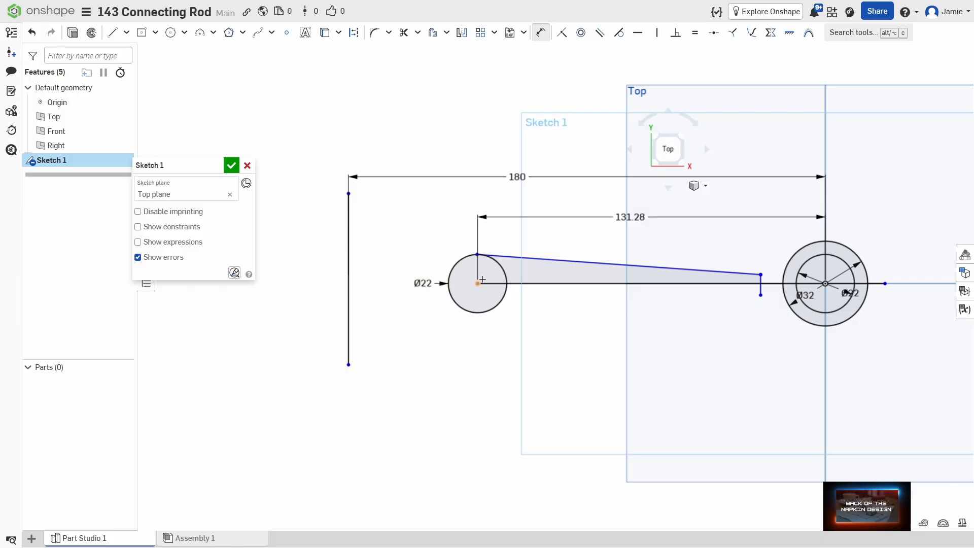
# - Extend the horizontal centre line leftward until it meets the long vertical line
pyautogui.click(417, 33)
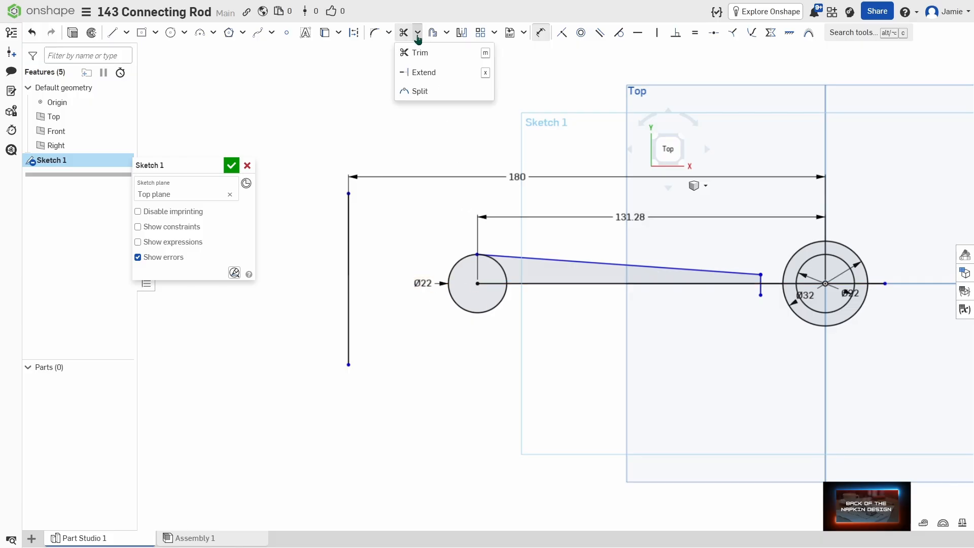
pyautogui.click(436, 75)
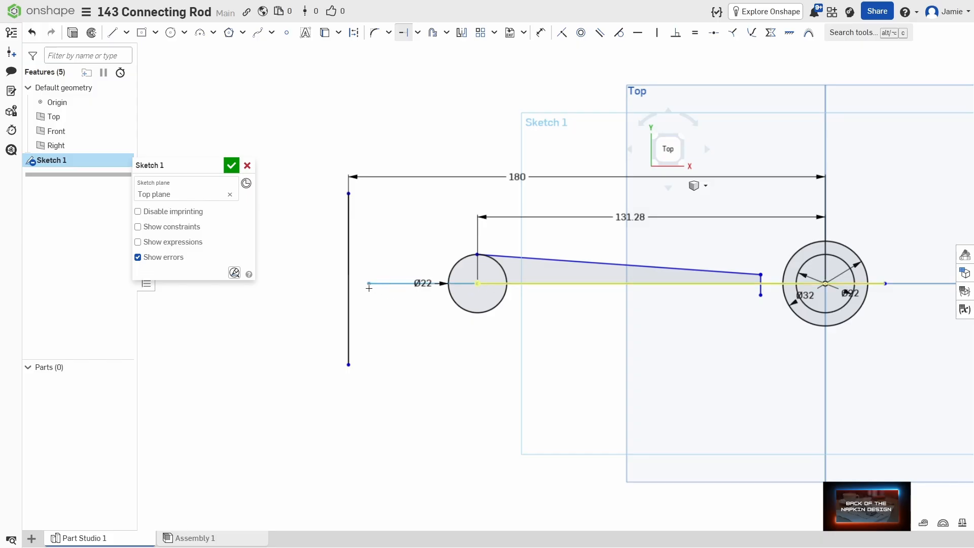
pyautogui.click(351, 286)
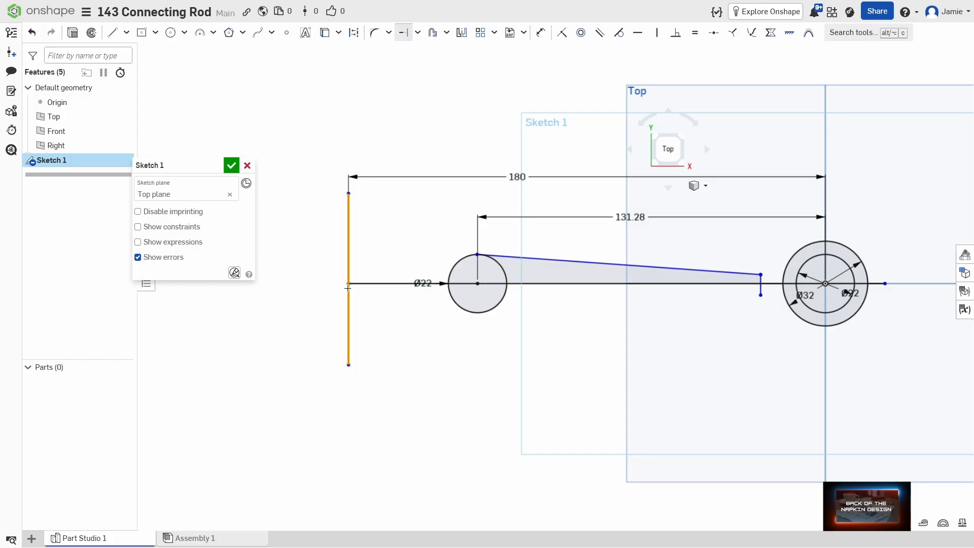
pyautogui.press('Escape')
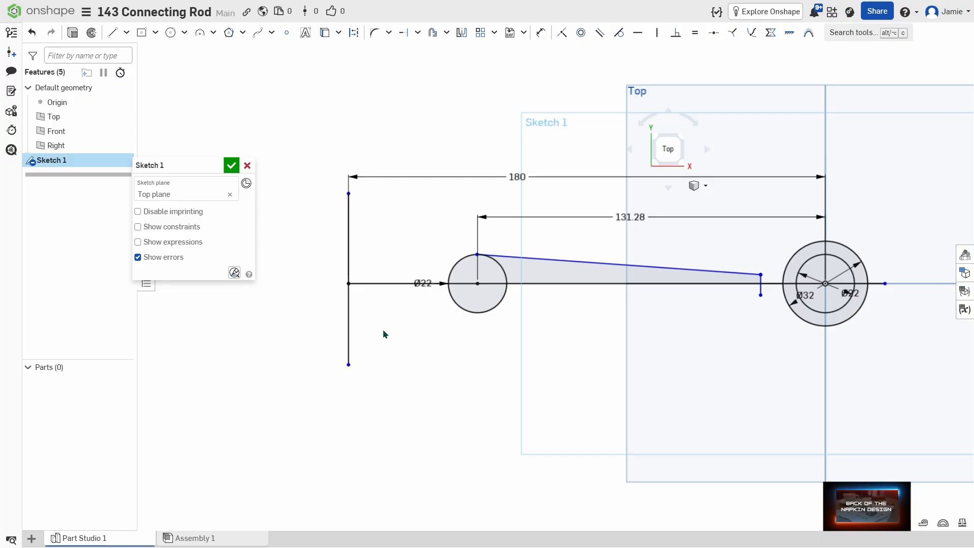
# - Trim away the circle halves and vertical line portions that lie below the horizontal centre line
pyautogui.click(417, 32)
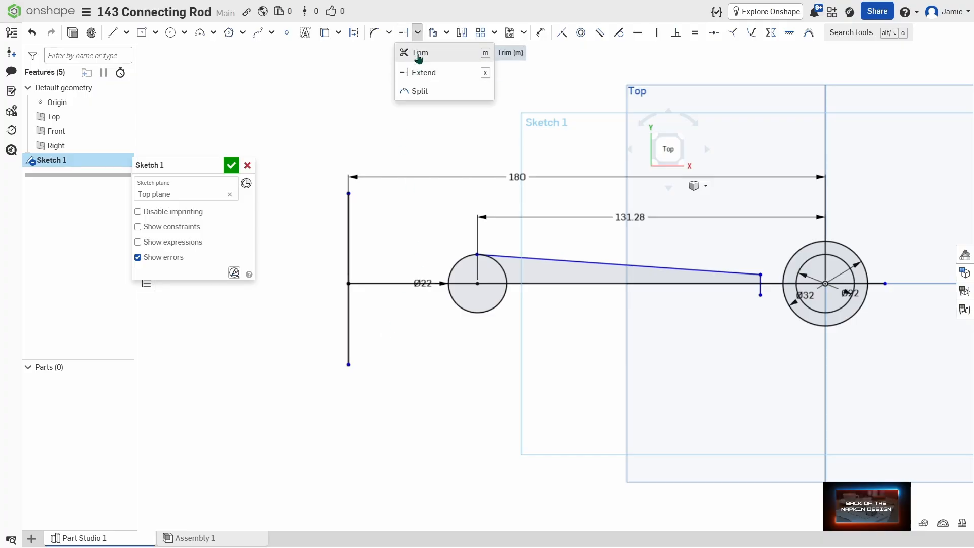
pyautogui.click(419, 55)
pyautogui.moveTo(374, 319); pyautogui.dragTo(309, 319)
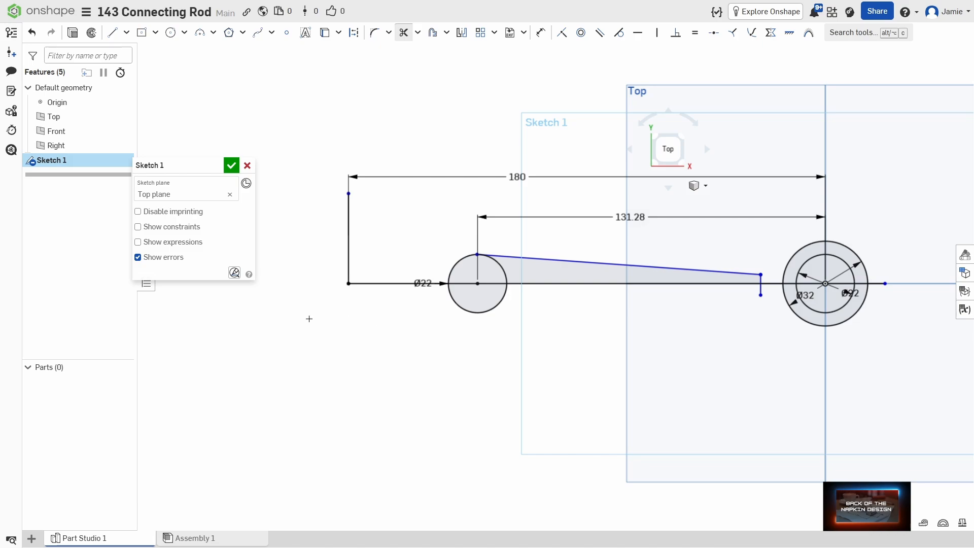
pyautogui.moveTo(424, 295); pyautogui.dragTo(496, 302)
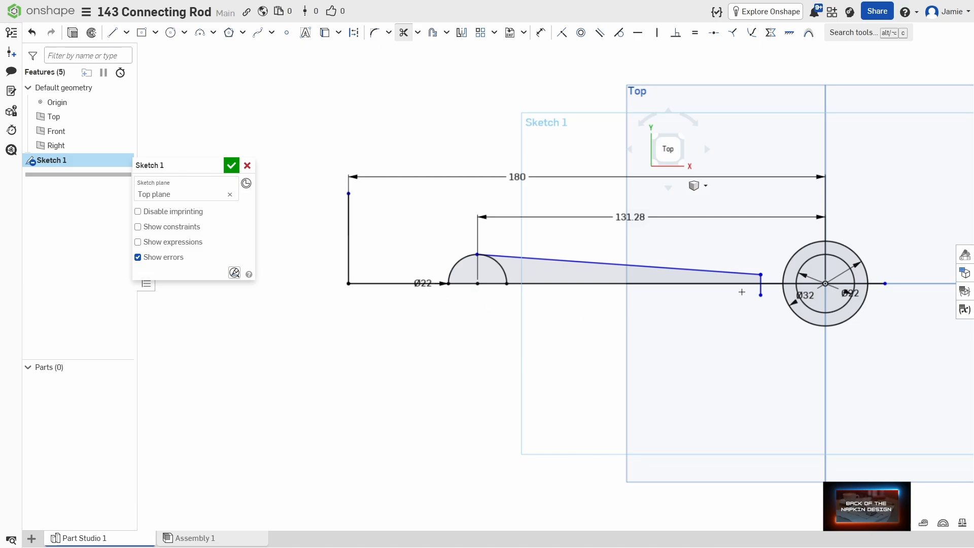
pyautogui.moveTo(742, 292)
pyautogui.mouseDown()
pyautogui.moveTo(894, 286)
pyautogui.moveTo(831, 366)
pyautogui.mouseUp()
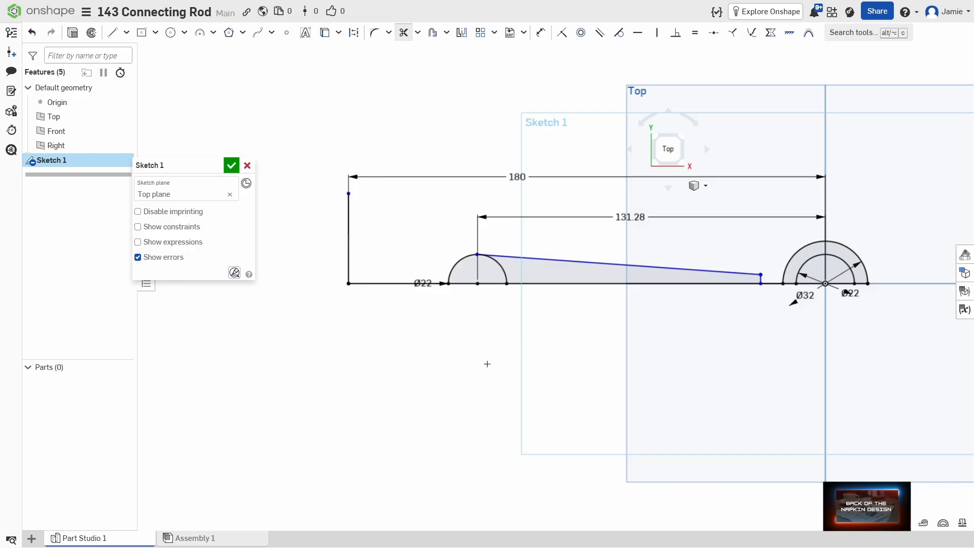
# - Trim the left circle's arc right of the sloping line's start, including the small sliver above that line
pyautogui.click(502, 266)
pyautogui.scroll(5, 482, 268)
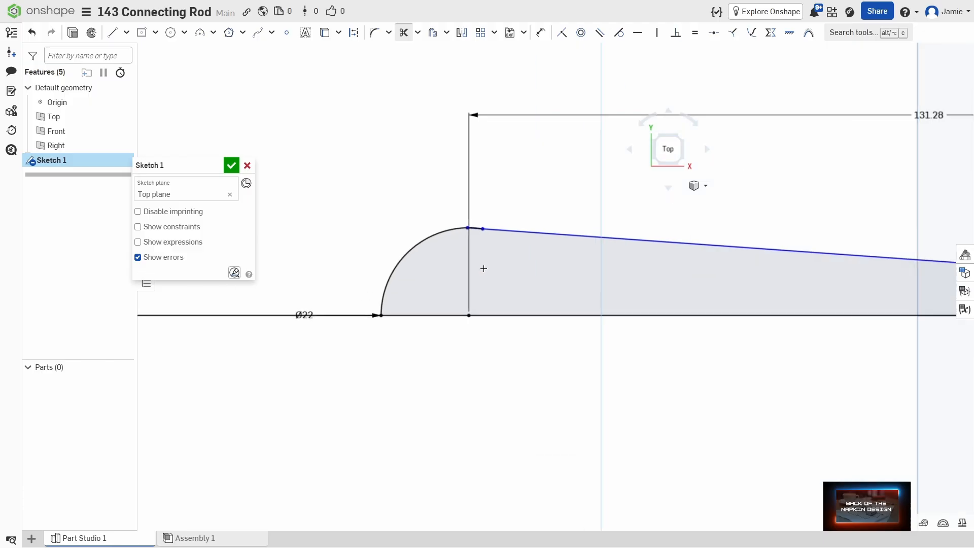
pyautogui.scroll(3, 481, 270)
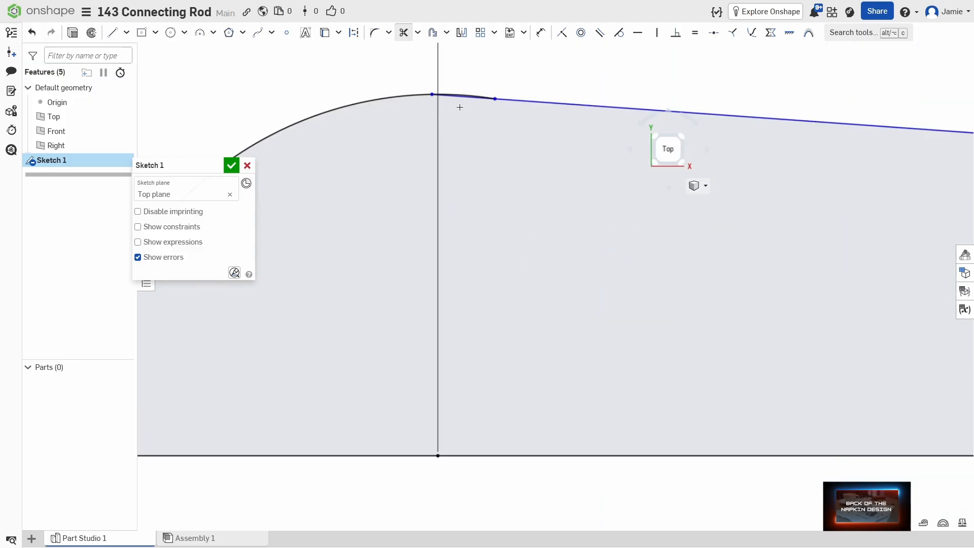
pyautogui.scroll(3, 446, 101)
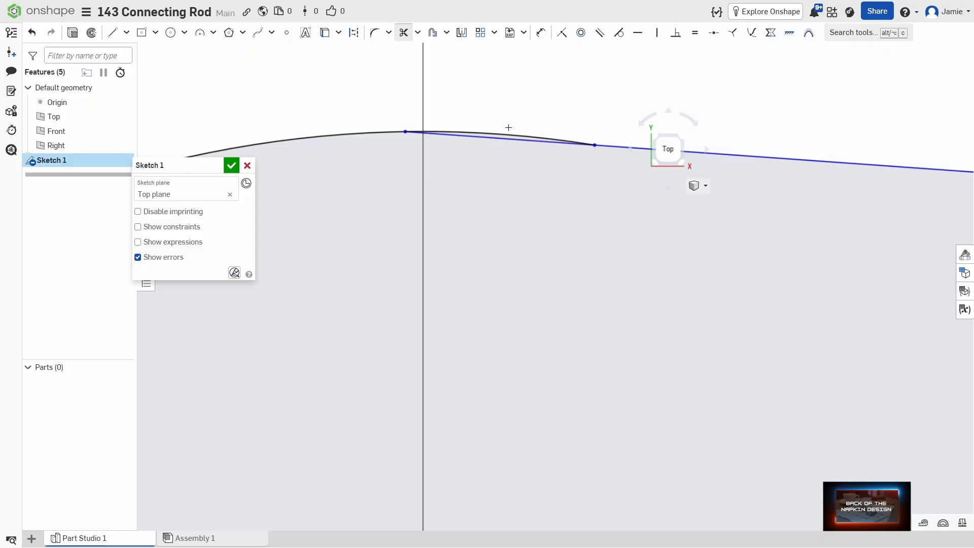
pyautogui.scroll(3, 508, 127)
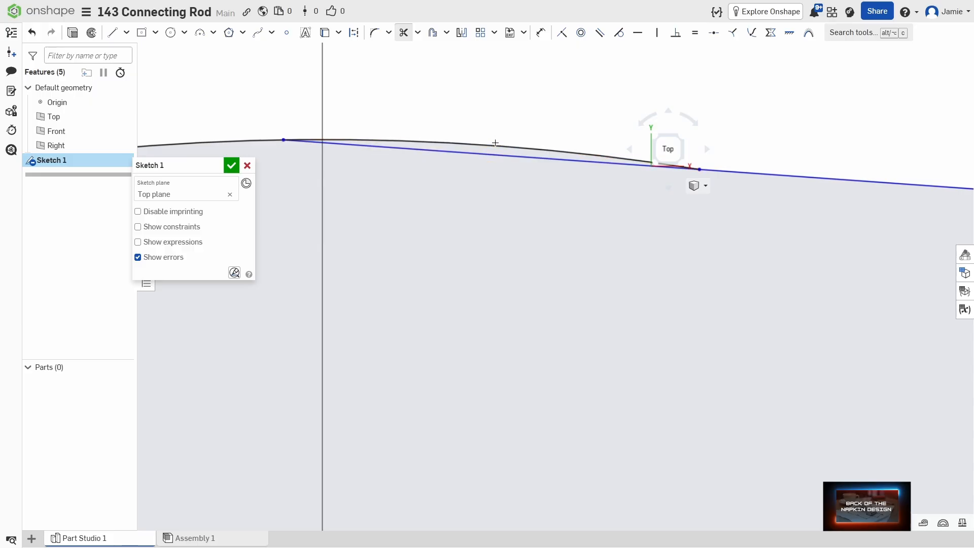
pyautogui.click(492, 145)
pyautogui.scroll(-5, 491, 253)
pyautogui.scroll(-2, 461, 278)
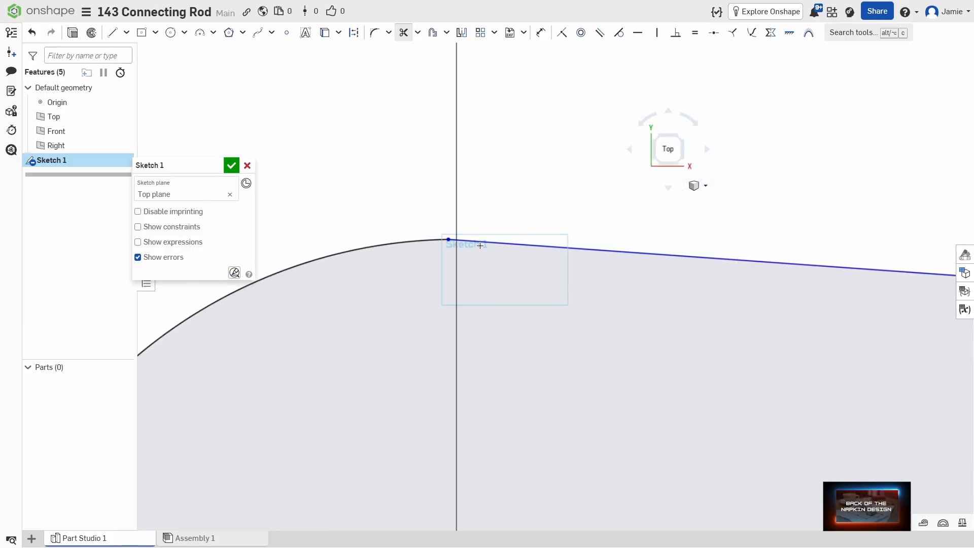
# - Make the sloping shank line tangent to the left end's arc
pyautogui.press('Escape')
pyautogui.click(618, 33)
pyautogui.click(425, 238)
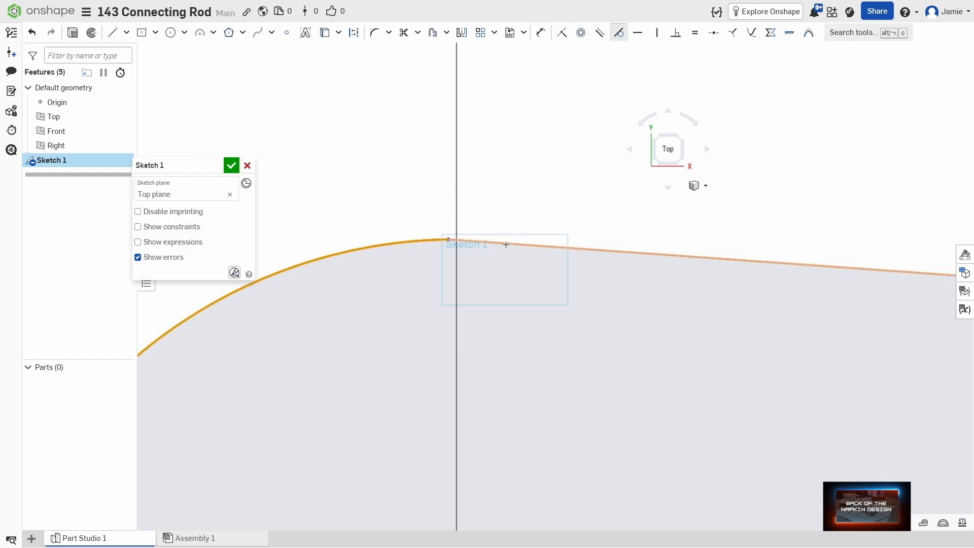
pyautogui.click(504, 244)
# - Dimension the angle between the sloping shank line and the horizontal centre line at 3 degrees
pyautogui.scroll(-6, 497, 244)
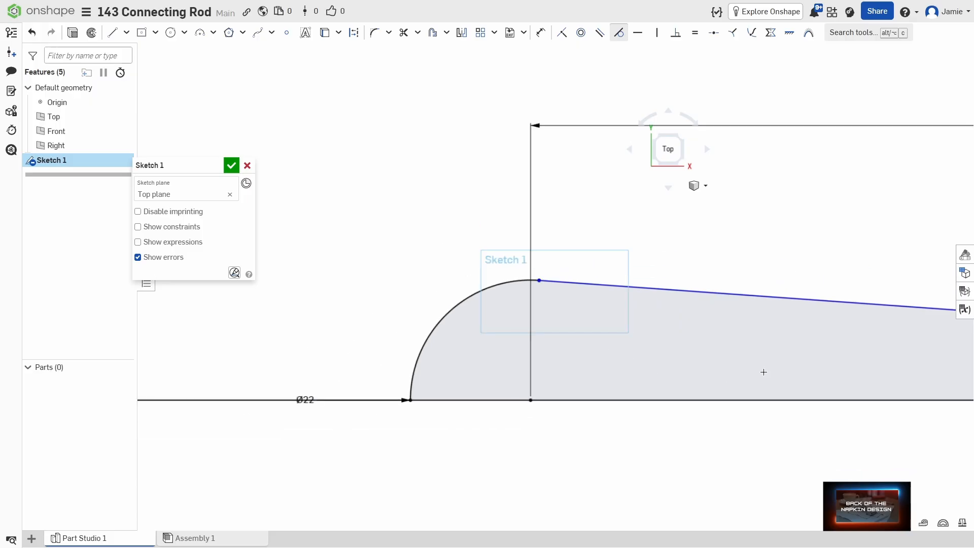
pyautogui.moveTo(772, 364); pyautogui.dragTo(592, 330, button='middle')
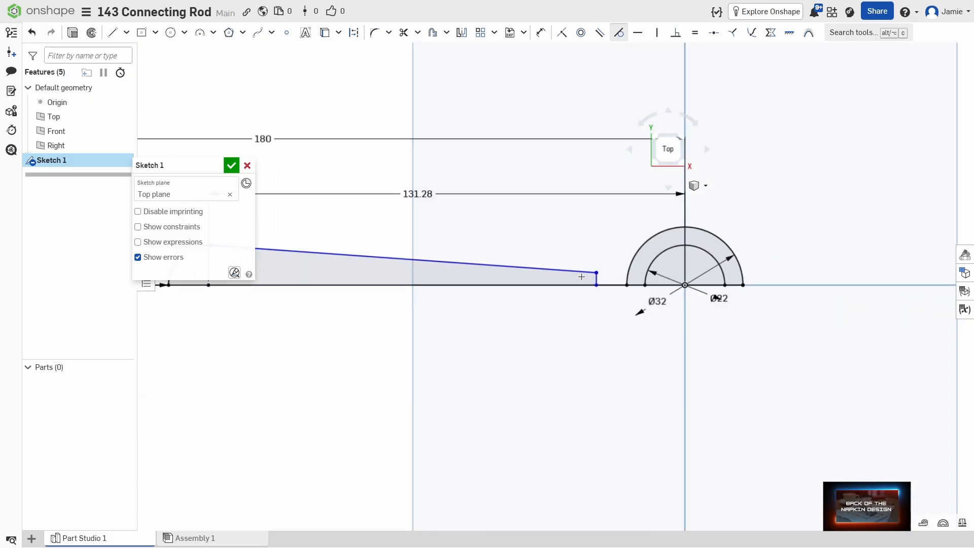
pyautogui.scroll(-3, 563, 337)
pyautogui.moveTo(528, 350); pyautogui.dragTo(582, 341, button='middle')
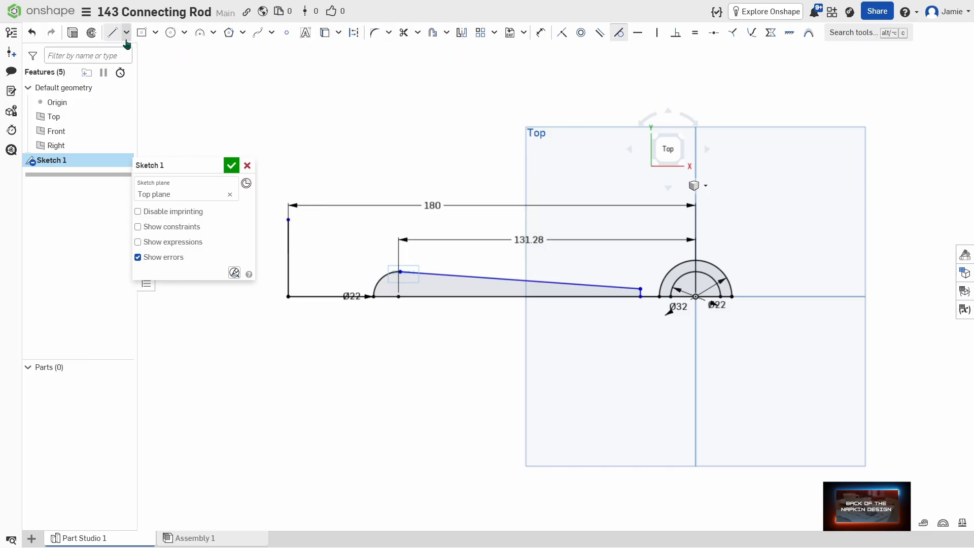
pyautogui.click(541, 33)
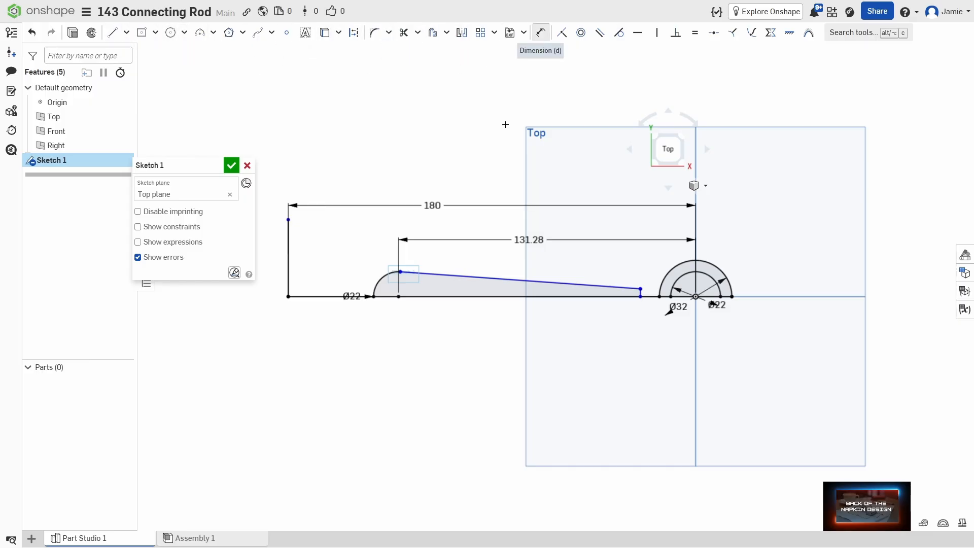
pyautogui.click(432, 277)
pyautogui.click(437, 297)
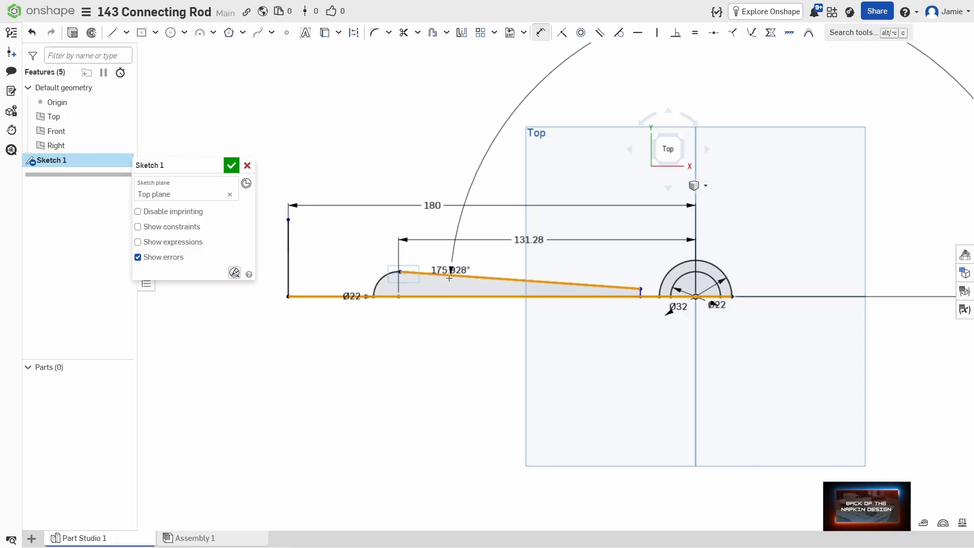
pyautogui.click(447, 279)
pyautogui.write('3')
pyautogui.press('Return')
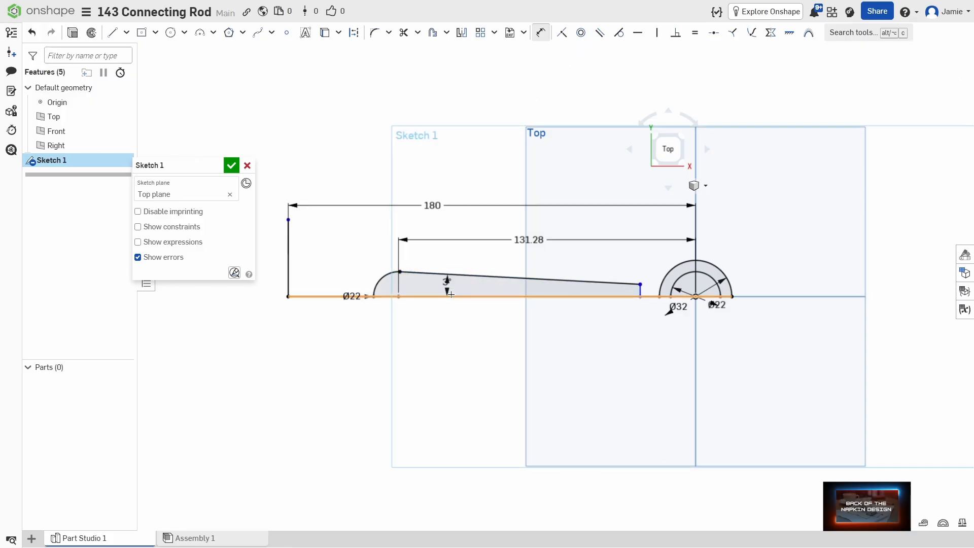
pyautogui.press('Escape')
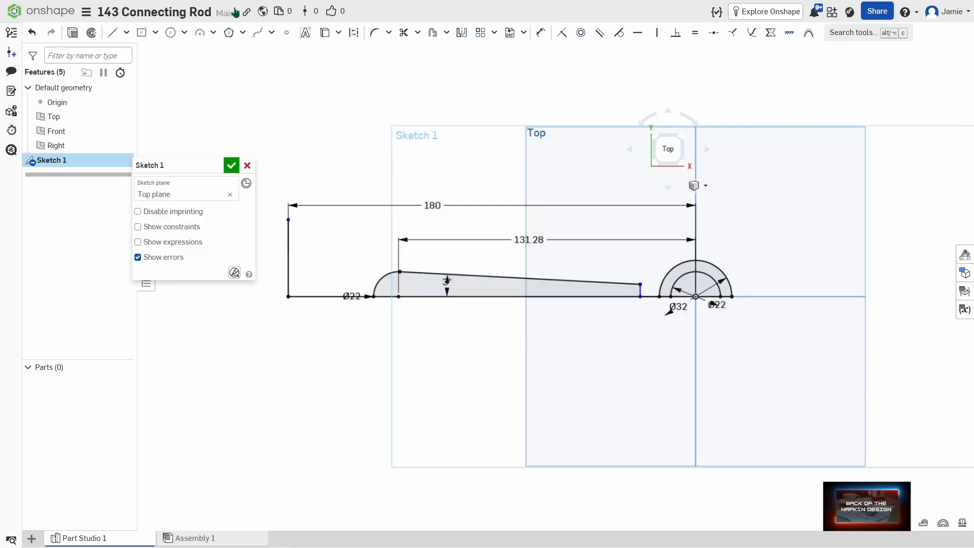
# - Draw a horizontal line about 17 mm long rightward from the long vertical line's upper end, continuing with a vertical line about 7 mm down
pyautogui.click(112, 32)
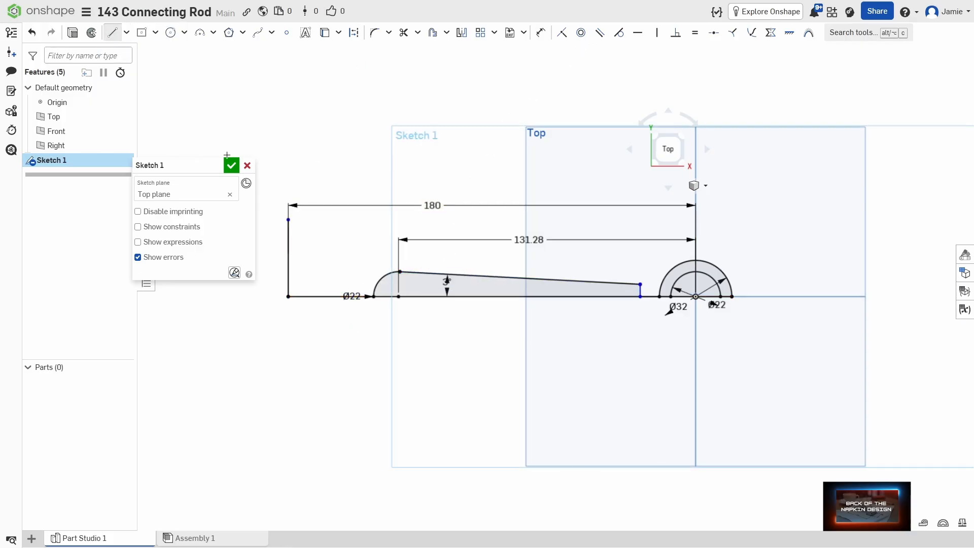
pyautogui.click(289, 220)
pyautogui.click(328, 219)
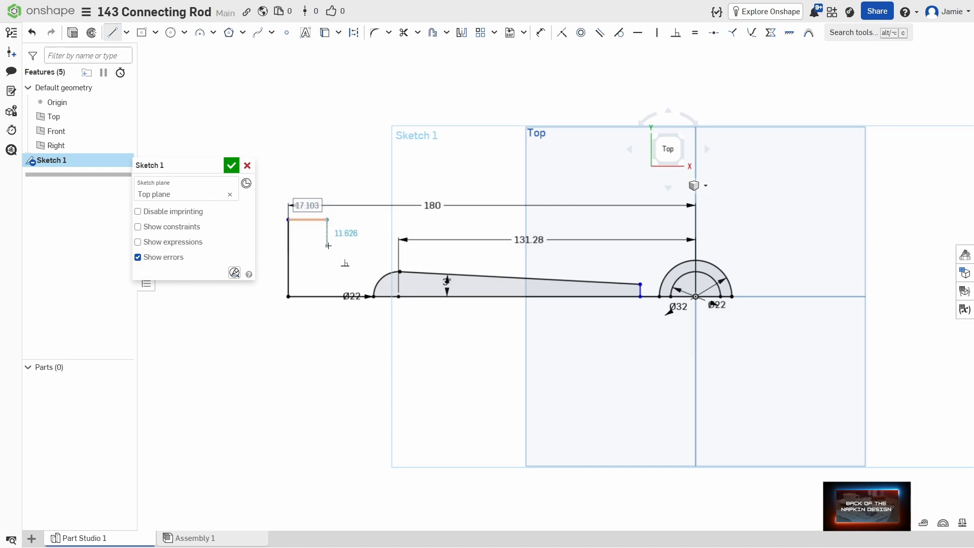
pyautogui.click(327, 236)
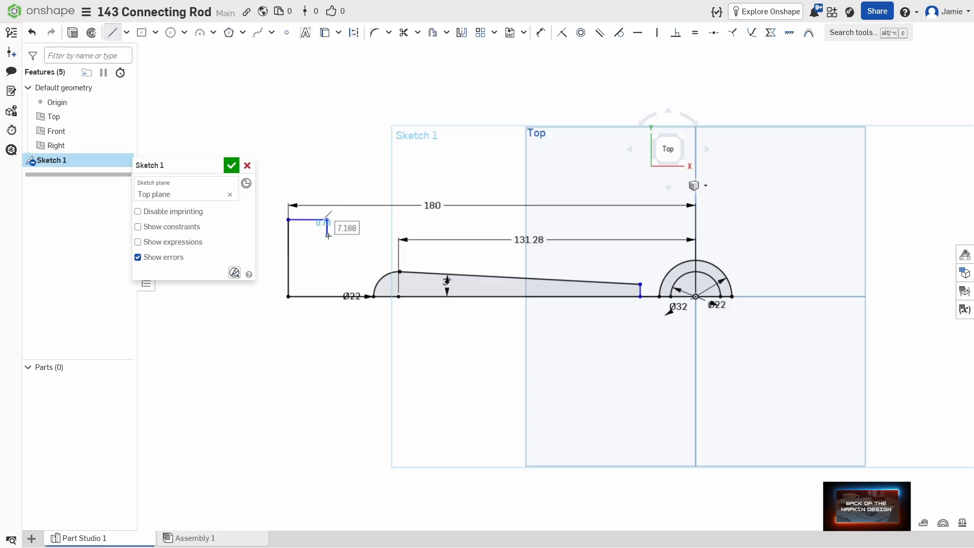
pyautogui.press('Escape')
# - Dimension the distance from the origin to the new horizontal line's right end at 158 mm, and place the 180 mm dimension above it
pyautogui.press('d')
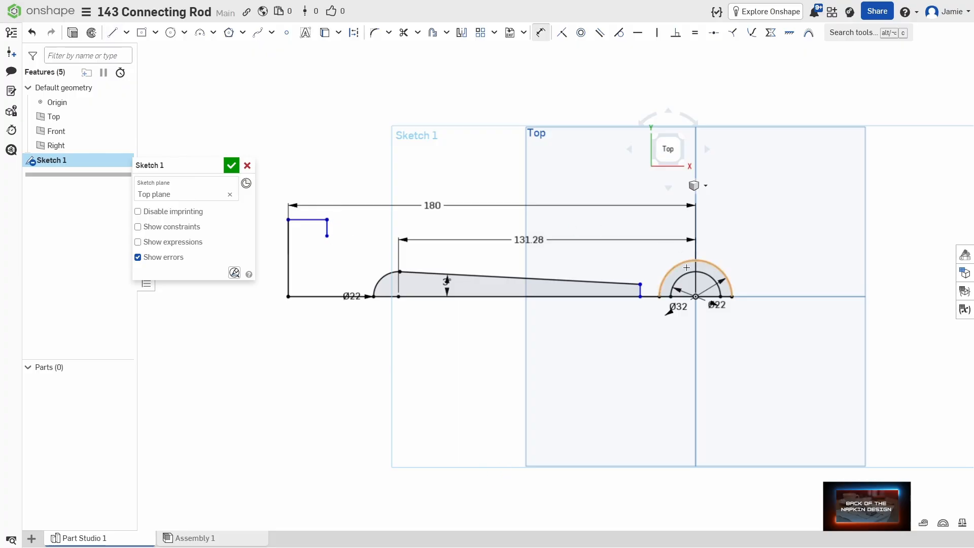
pyautogui.click(694, 297)
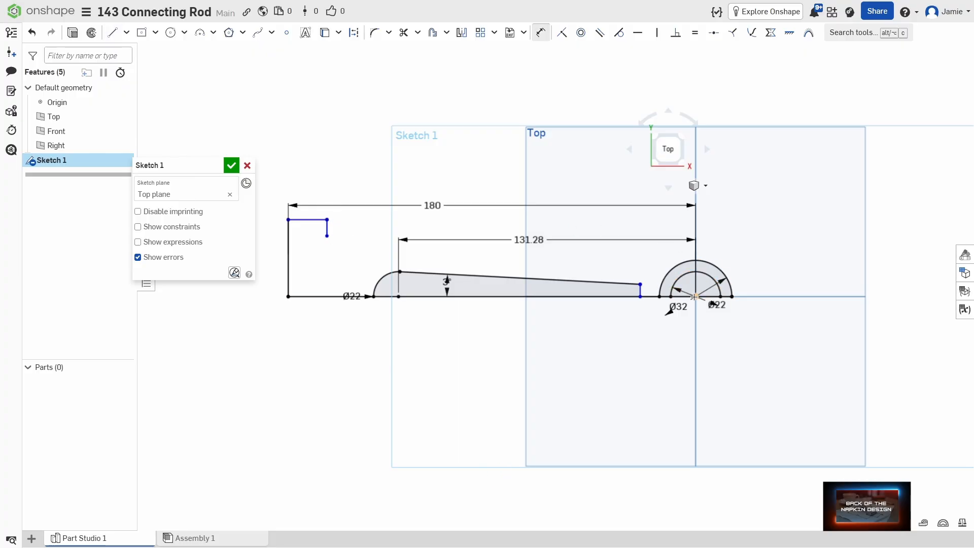
pyautogui.click(328, 222)
pyautogui.click(463, 178)
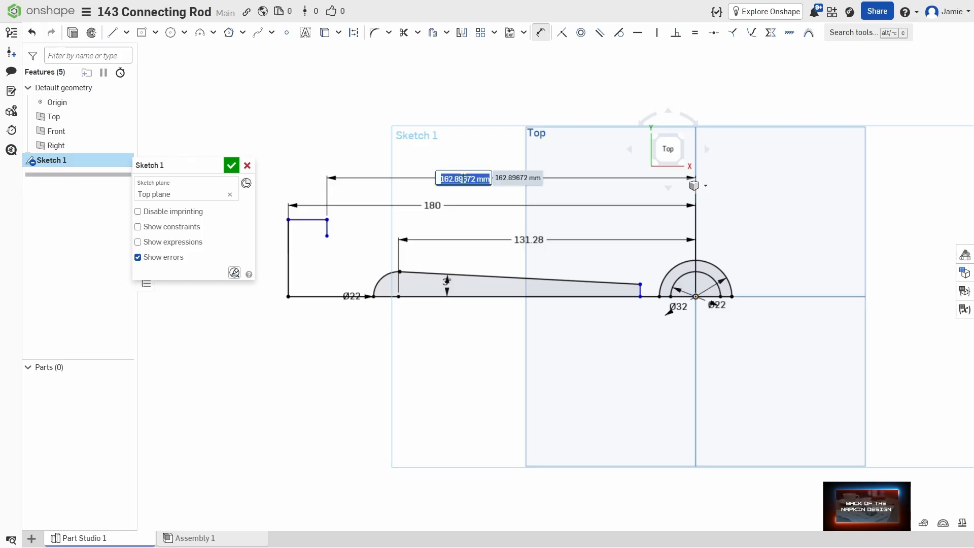
pyautogui.write('158')
pyautogui.press('Return')
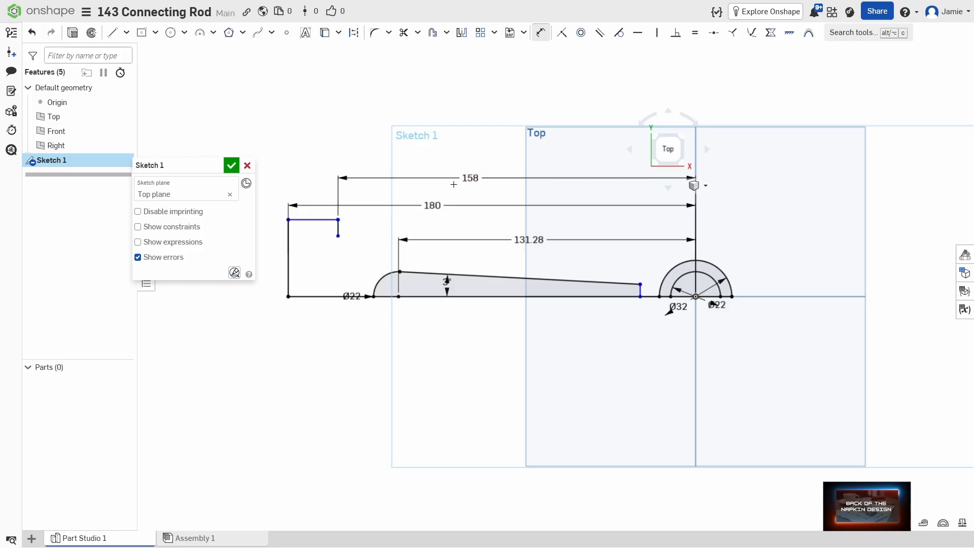
pyautogui.moveTo(430, 205); pyautogui.dragTo(458, 152)
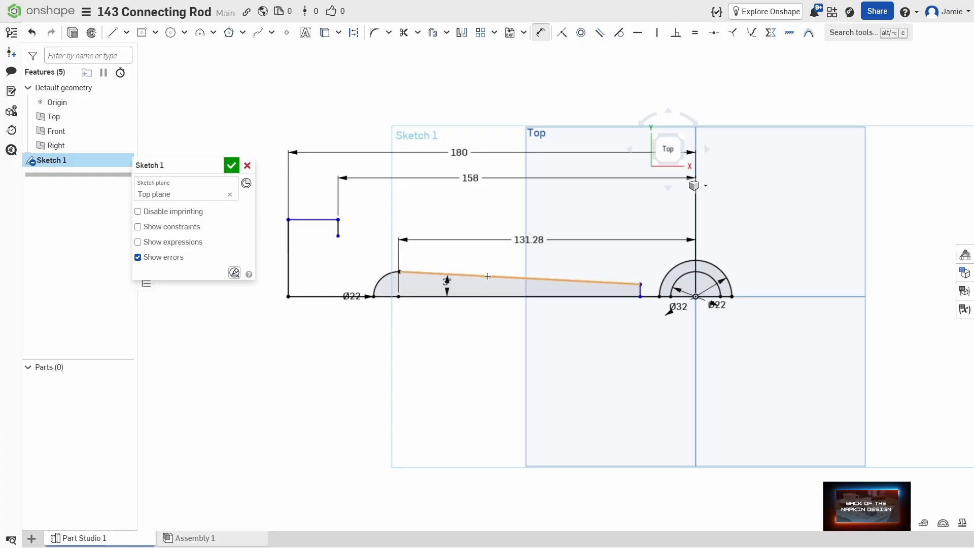
pyautogui.press('Escape')
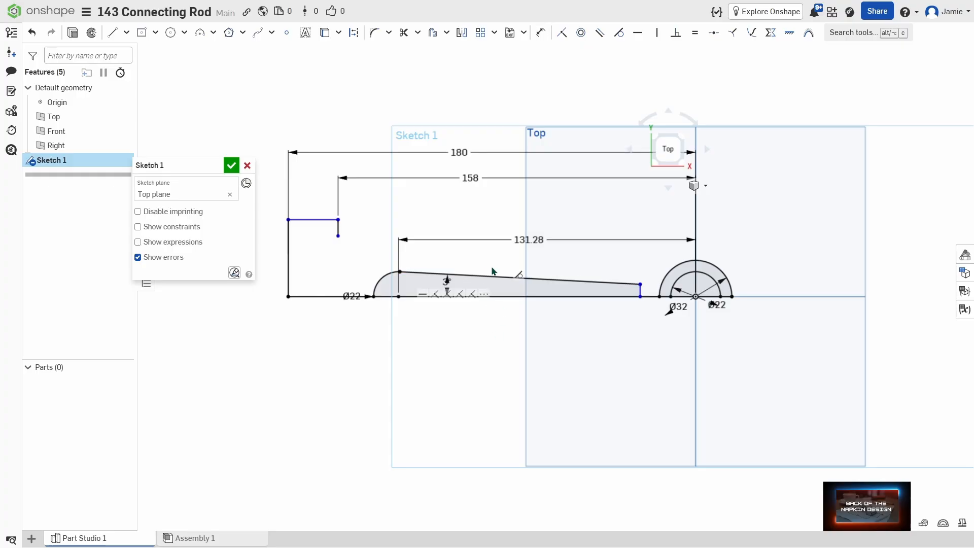
# - Offset the sloping shank line 5 mm outward, away from the centre line
pyautogui.click(432, 34)
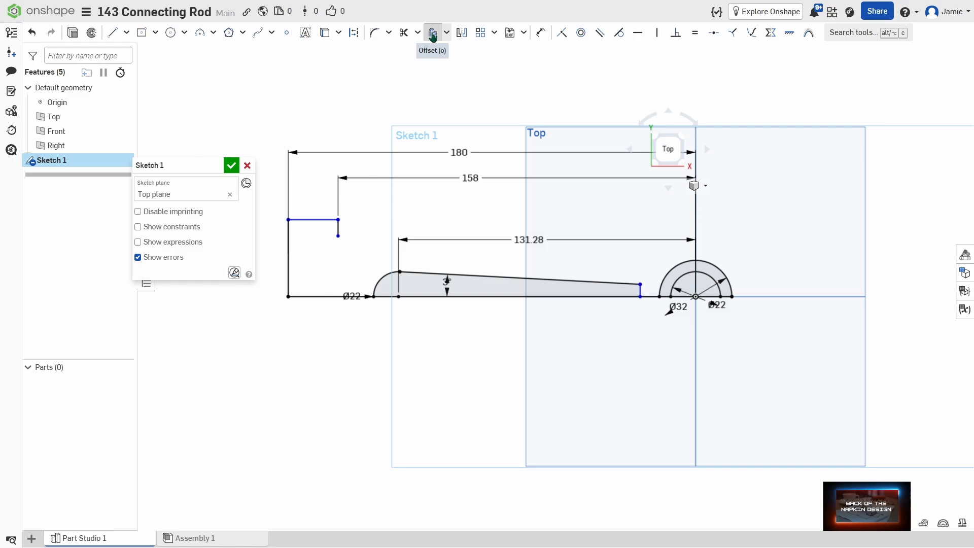
pyautogui.click(427, 271)
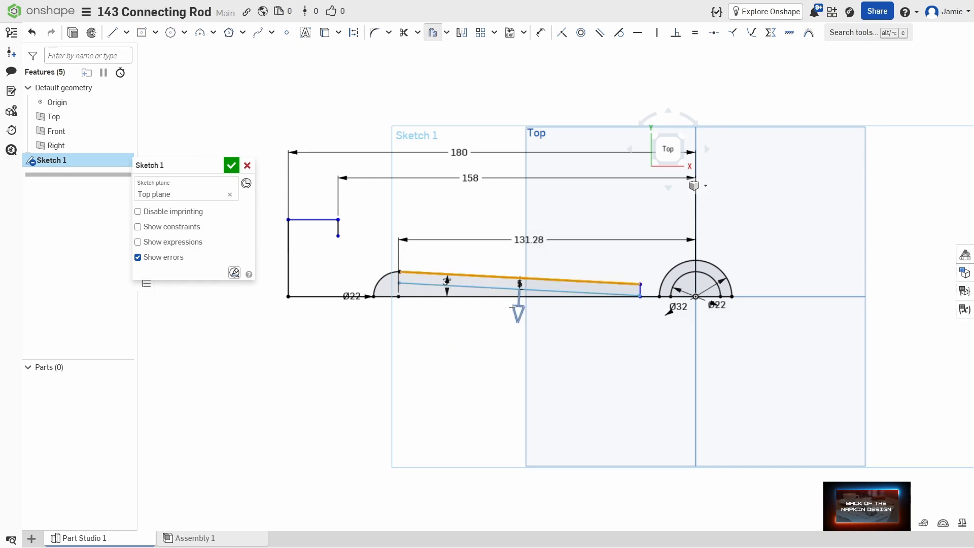
pyautogui.click(517, 309)
pyautogui.scroll(6, 520, 274)
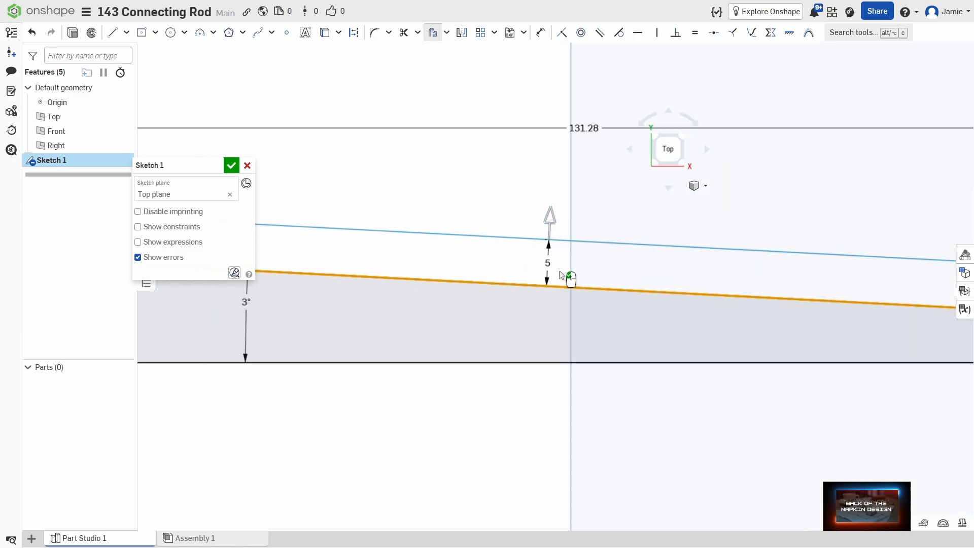
pyautogui.scroll(-5, 553, 263)
pyautogui.scroll(-1, 553, 264)
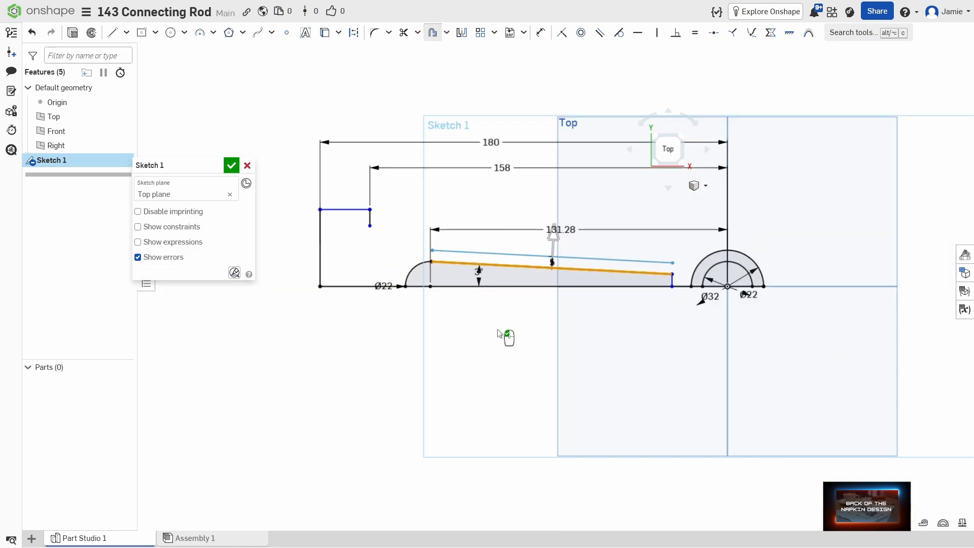
pyautogui.click(520, 208)
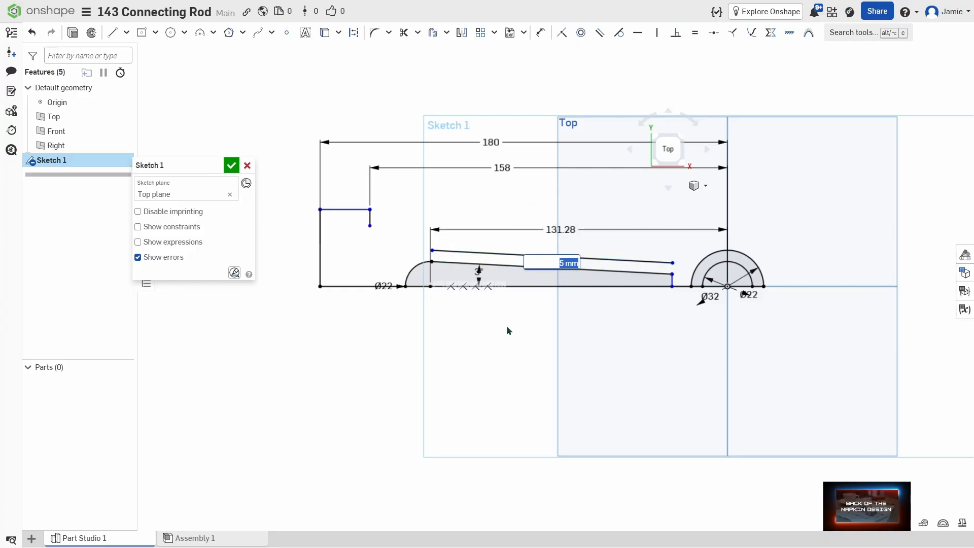
pyautogui.press('Return')
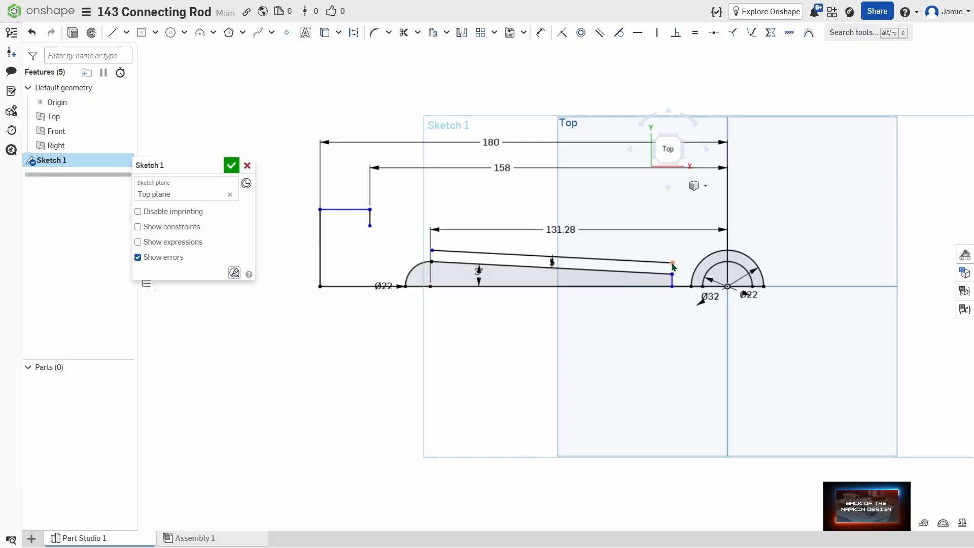
# - Draw a three-point arc of about 33.5 mm radius from the offset line's right end to the outer 32 mm semicircle
pyautogui.moveTo(628, 336); pyautogui.dragTo(464, 347, button='middle')
pyautogui.scroll(1, 536, 282)
pyautogui.scroll(4, 535, 282)
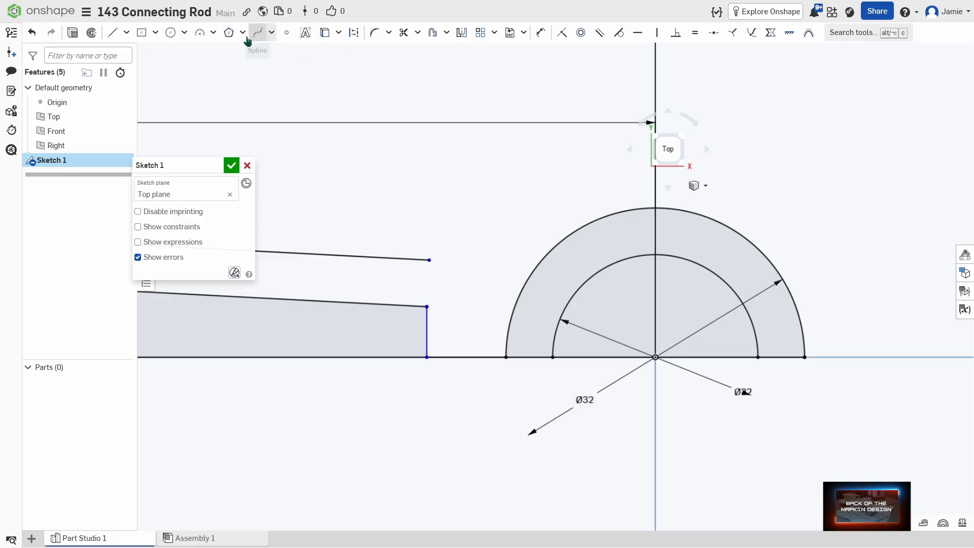
pyautogui.click(199, 33)
pyautogui.click(427, 259)
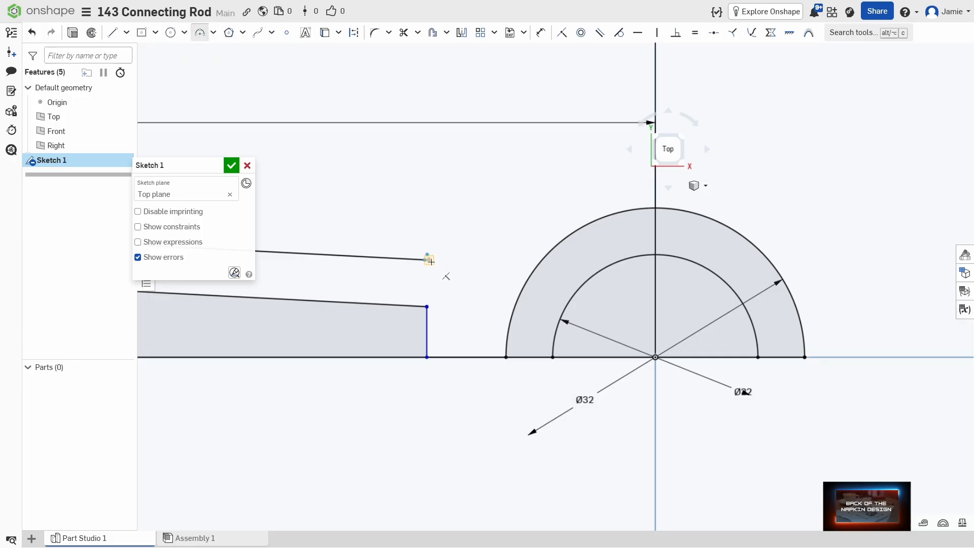
pyautogui.click(575, 229)
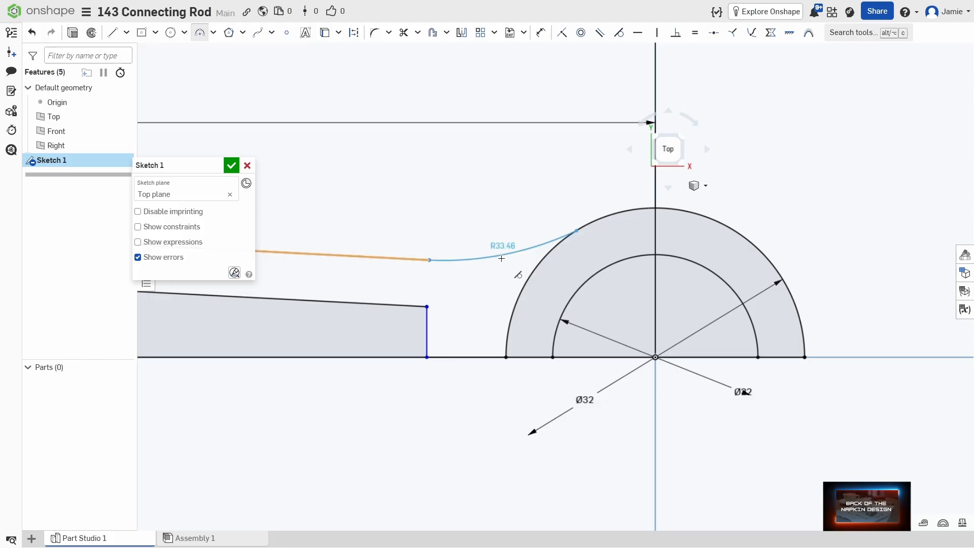
pyautogui.click(501, 258)
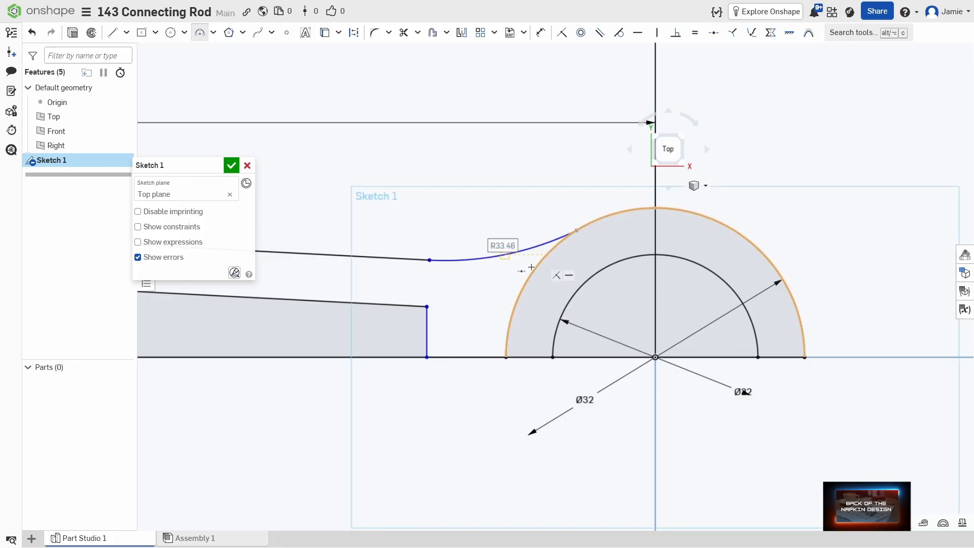
pyautogui.press('Escape')
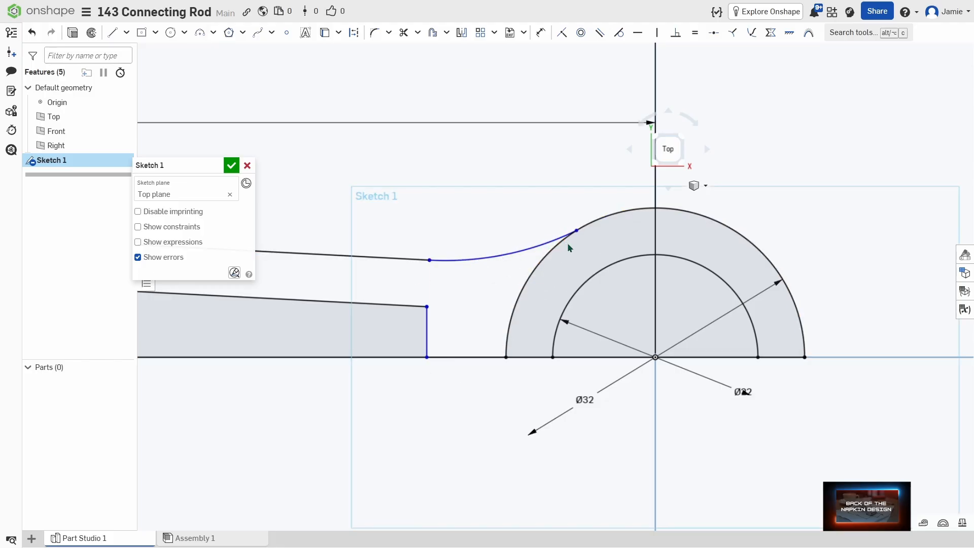
# - Make the new connecting arc tangent to the outer 32 mm semicircle
pyautogui.click(607, 214)
pyautogui.click(540, 243)
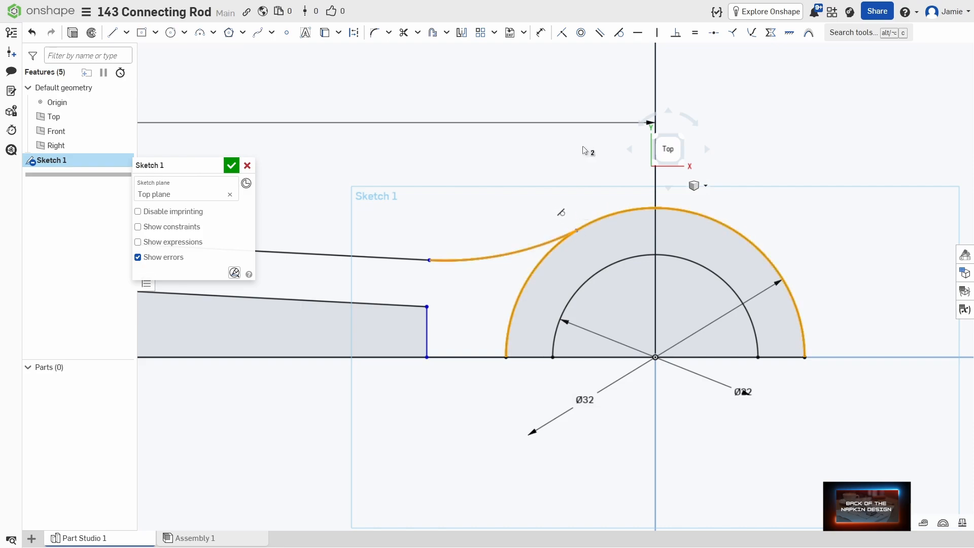
pyautogui.click(619, 32)
pyautogui.scroll(2, 480, 329)
pyautogui.scroll(3, 480, 332)
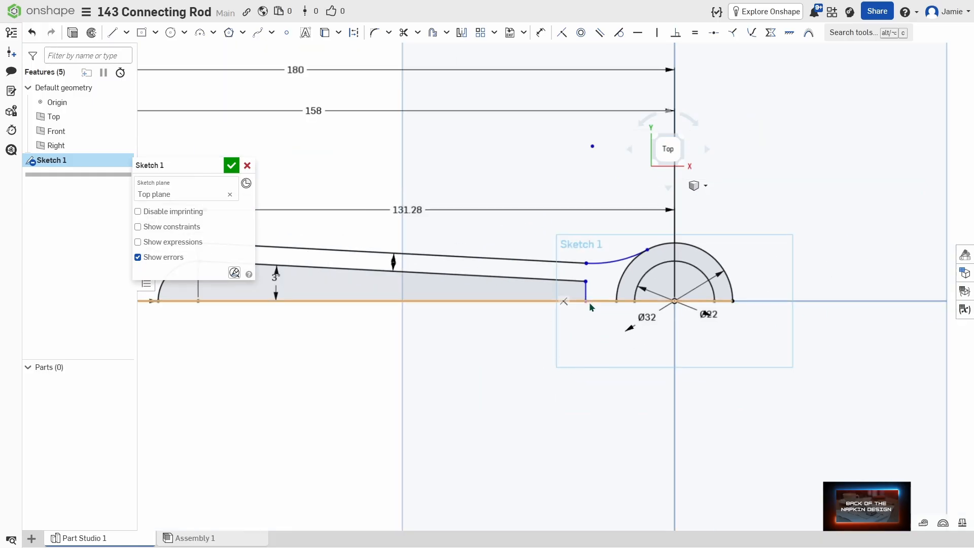
# - Fillet the corner between the inner sloping line and the short vertical line with a 5 mm radius
pyautogui.scroll(-5, 595, 308)
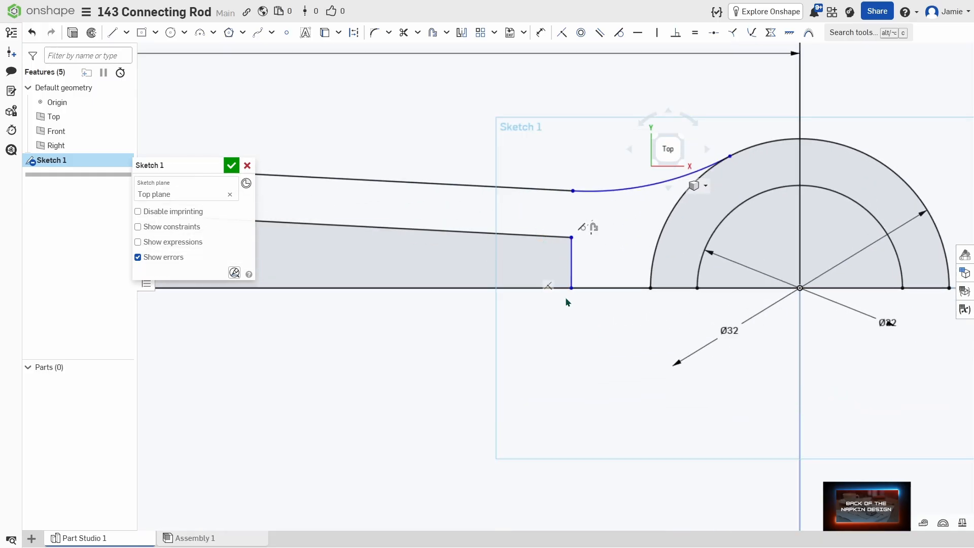
pyautogui.click(374, 38)
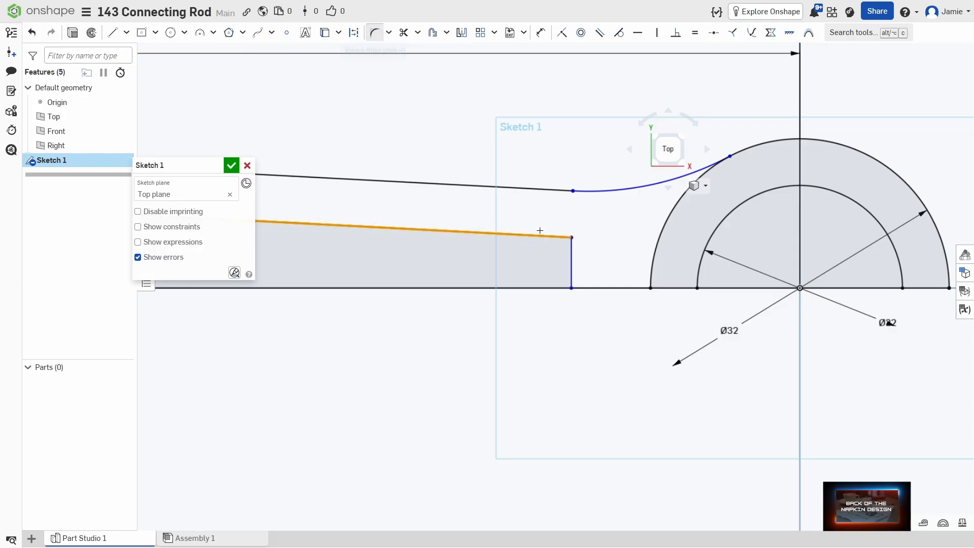
pyautogui.click(570, 251)
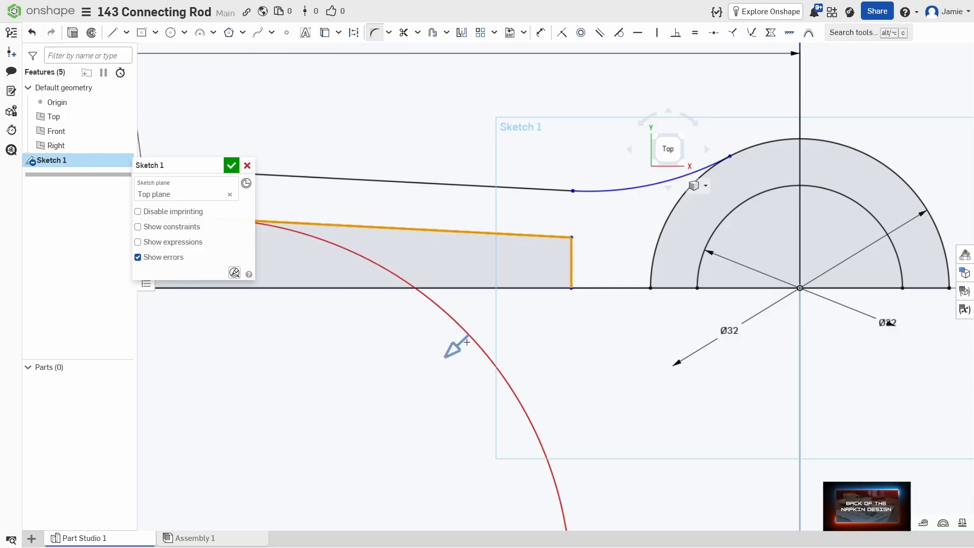
pyautogui.moveTo(450, 352); pyautogui.dragTo(535, 261)
pyautogui.scroll(-4, 533, 258)
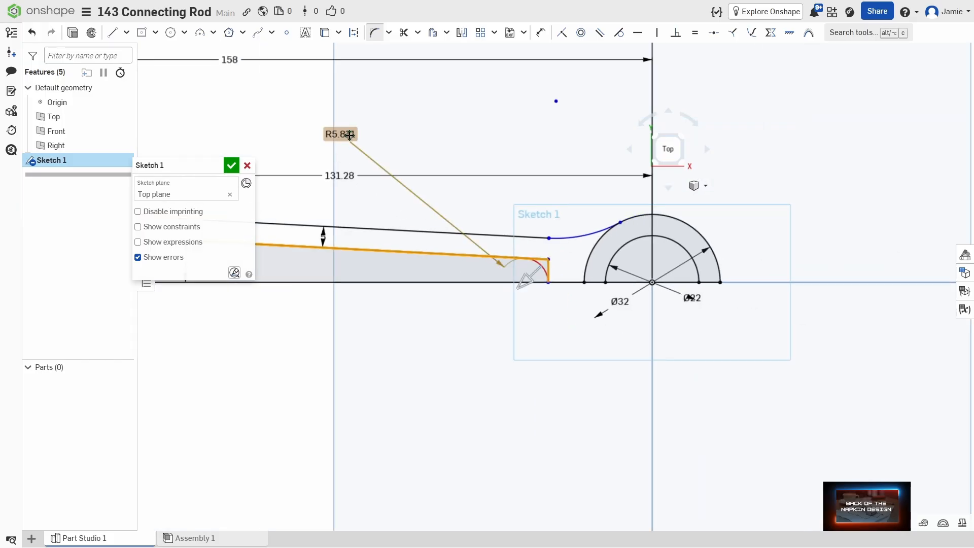
pyautogui.doubleClick(347, 133)
pyautogui.write('5.81091')
pyautogui.press('Return')
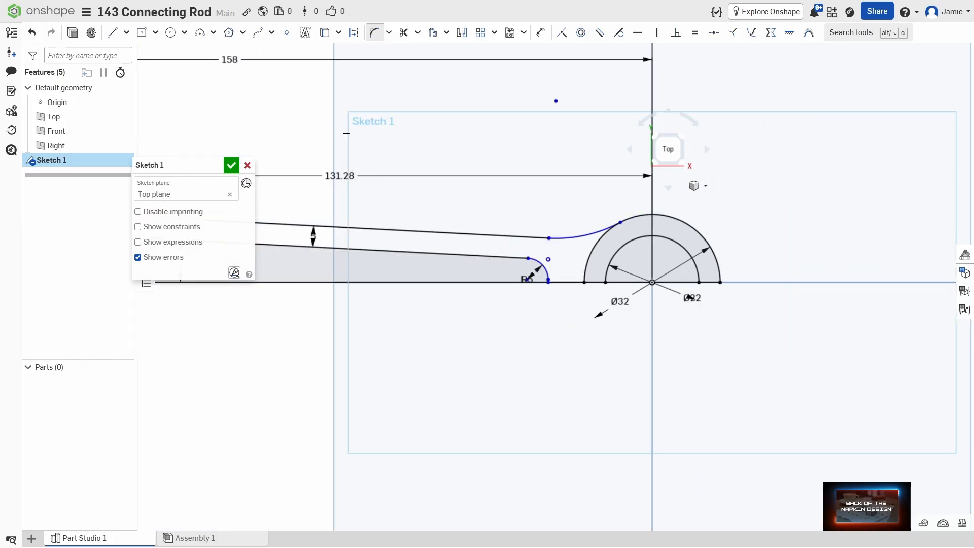
# - Draw a three-point arc of about 47 mm radius from the large end's short vertical line to the offset line's left end
pyautogui.scroll(-2, 578, 293)
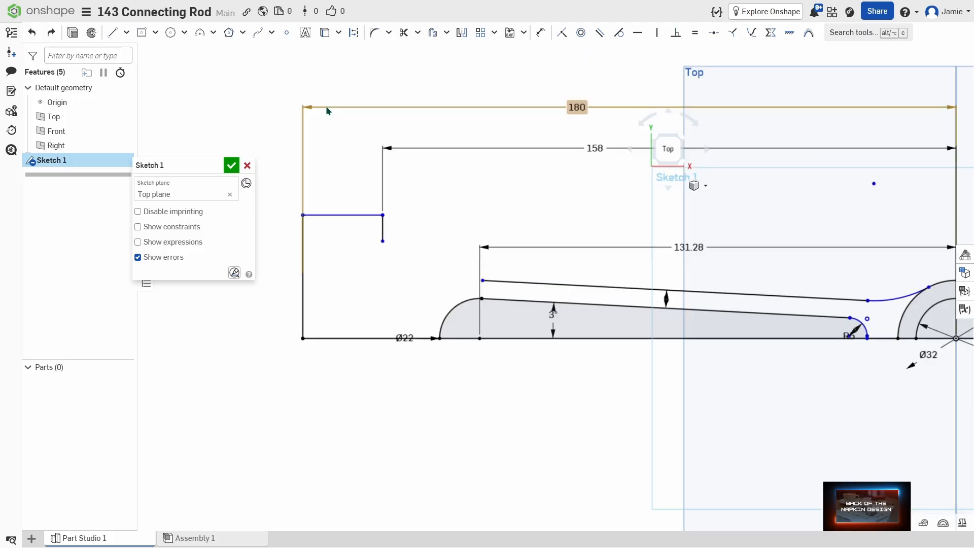
pyautogui.scroll(2, 330, 153)
pyautogui.click(205, 35)
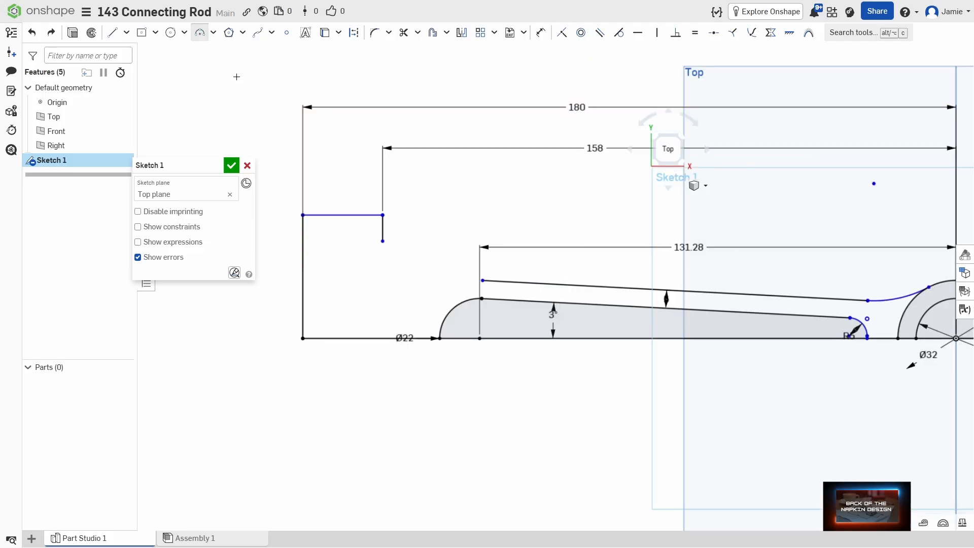
pyautogui.click(383, 240)
pyautogui.click(482, 281)
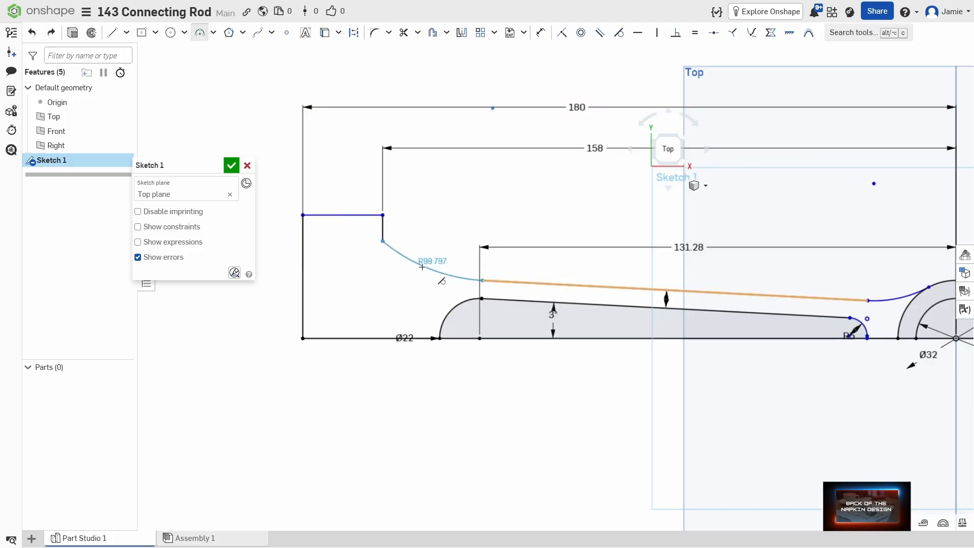
pyautogui.click(421, 267)
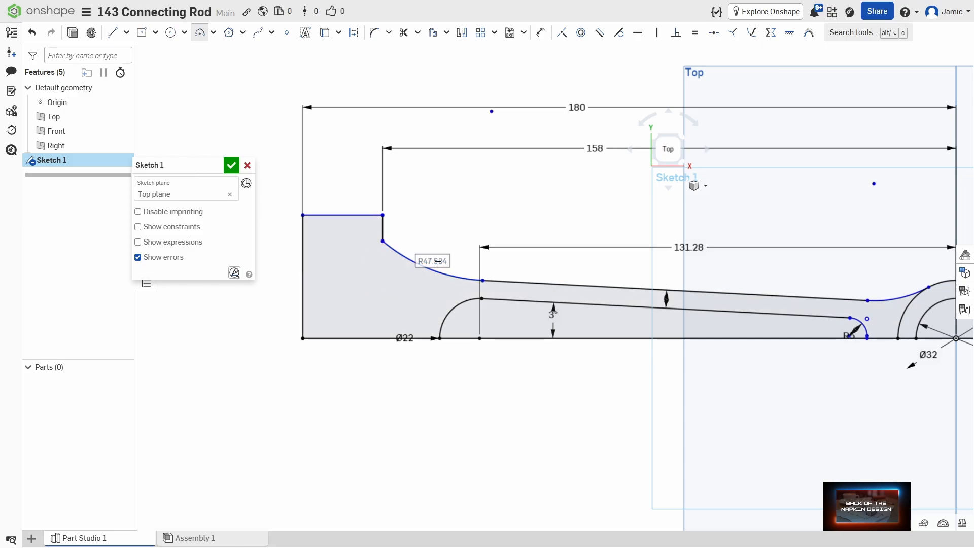
pyautogui.press('Escape')
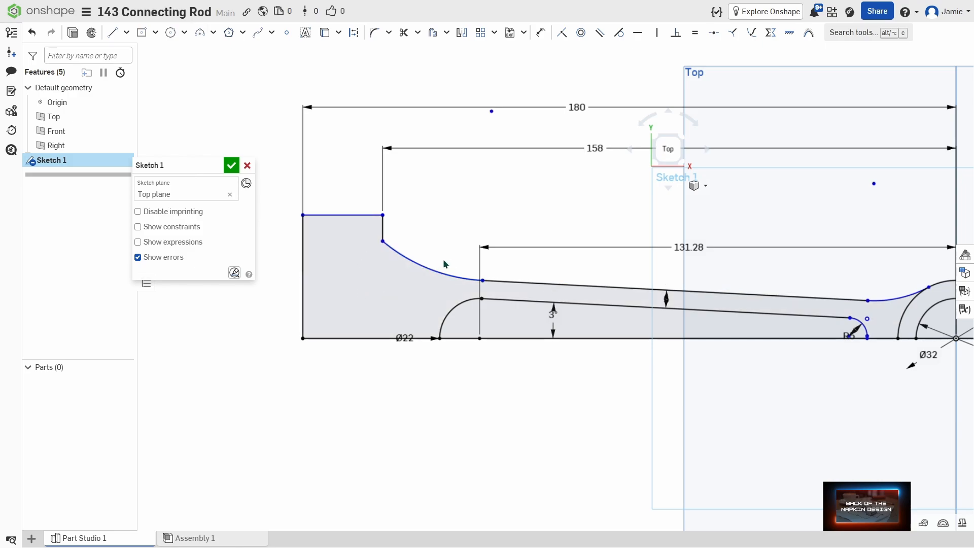
# - Dimension the new arc between the large end and the shank with a 40 mm radius
pyautogui.press('d')
pyautogui.click(439, 271)
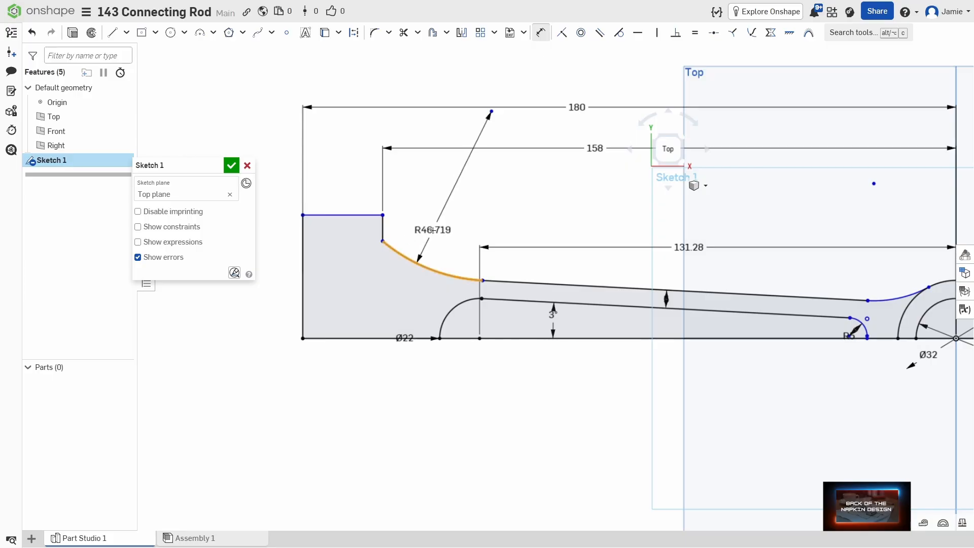
pyautogui.click(433, 230)
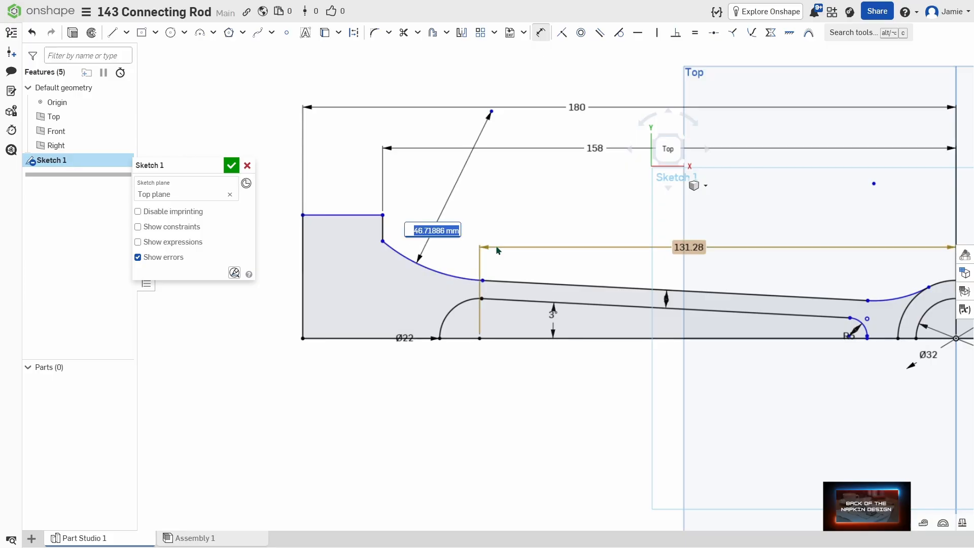
pyautogui.write('40')
pyautogui.press('Return')
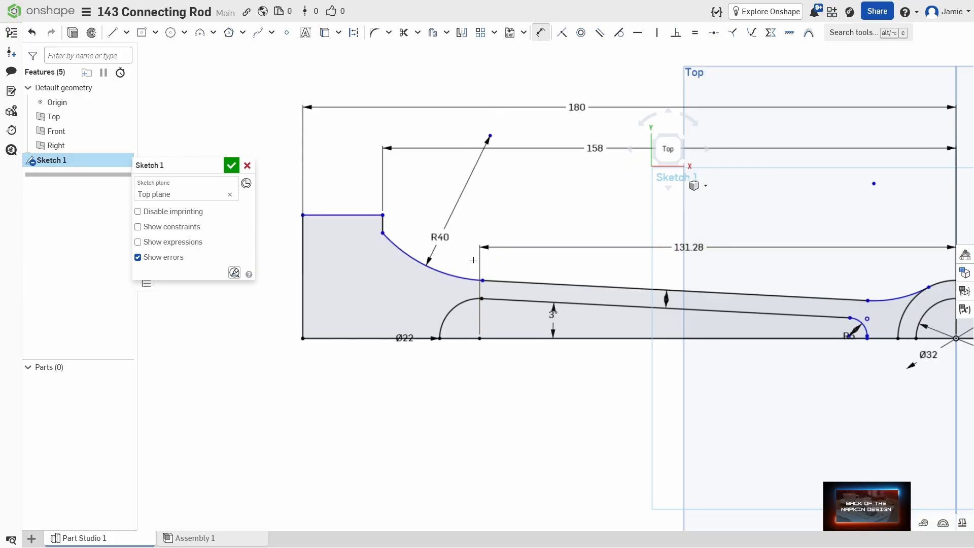
# - Fillet the corner between the short vertical line and the 40 mm arc with an 8 mm radius
pyautogui.scroll(1, 405, 213)
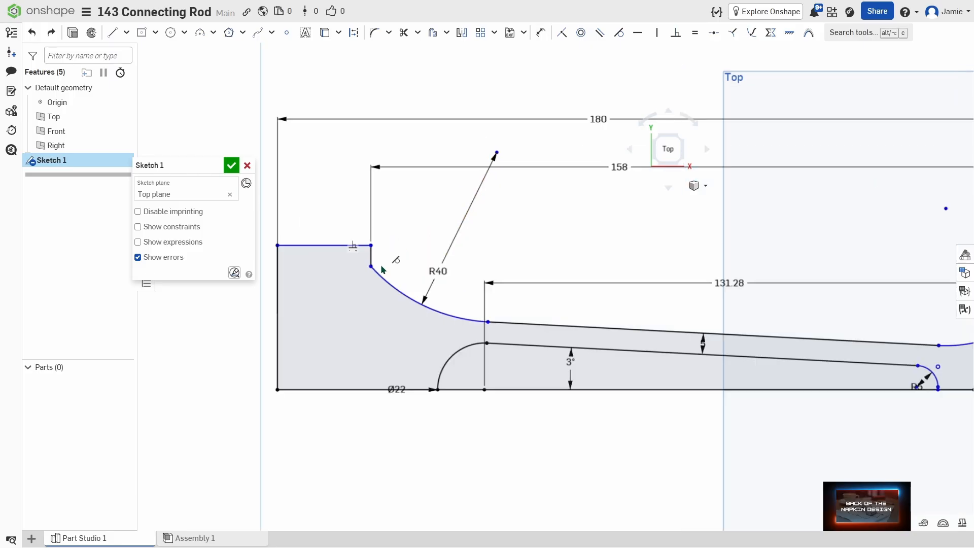
pyautogui.click(374, 34)
pyautogui.scroll(4, 370, 276)
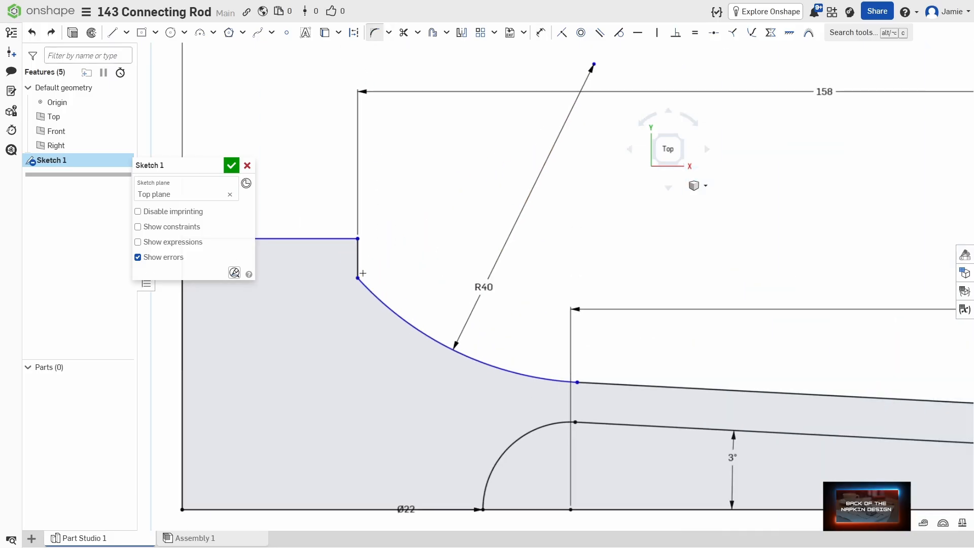
pyautogui.click(359, 278)
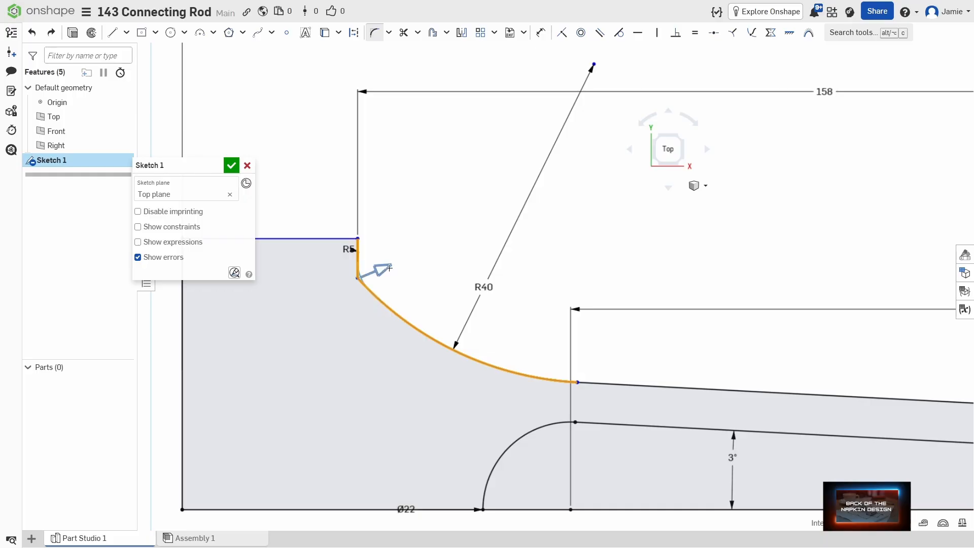
pyautogui.moveTo(390, 268); pyautogui.dragTo(393, 268)
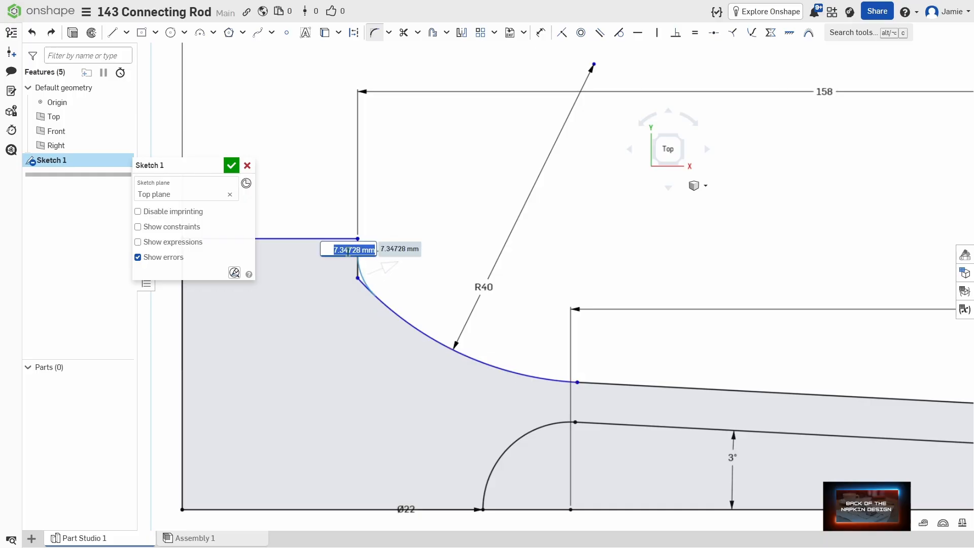
pyautogui.write('8')
pyautogui.press('Return')
# - Trim away the centre-line segment that closes the shank pocket
pyautogui.scroll(-5, 543, 386)
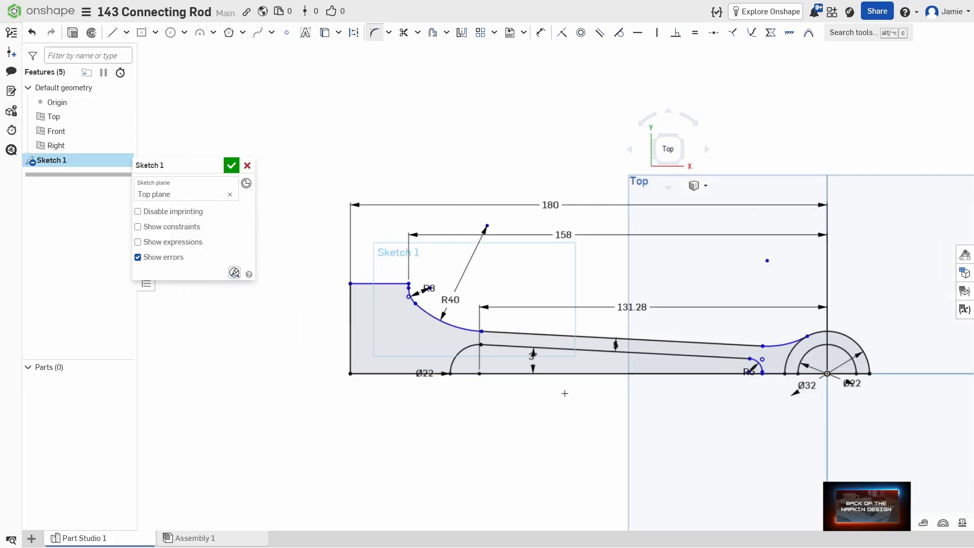
pyautogui.press('m')
pyautogui.moveTo(553, 383); pyautogui.dragTo(560, 368)
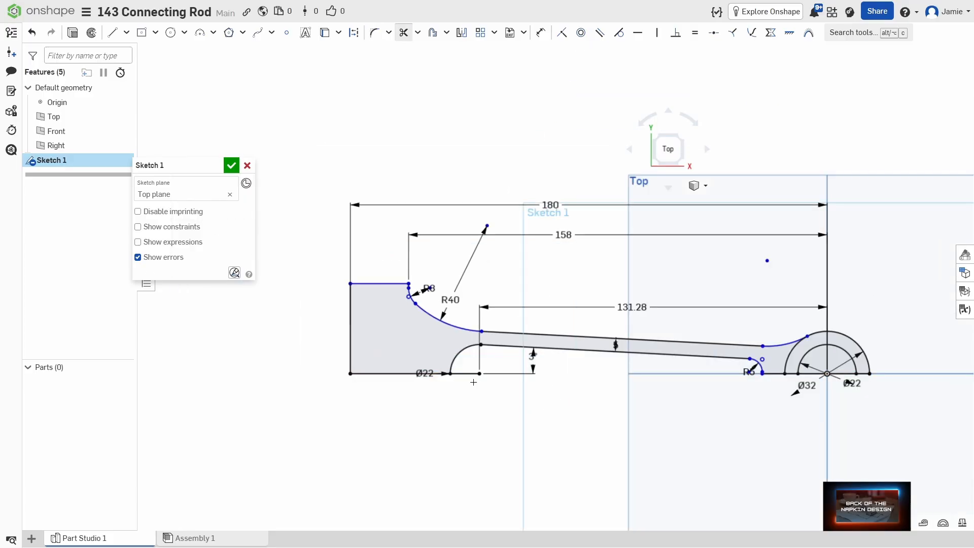
pyautogui.scroll(5, 474, 383)
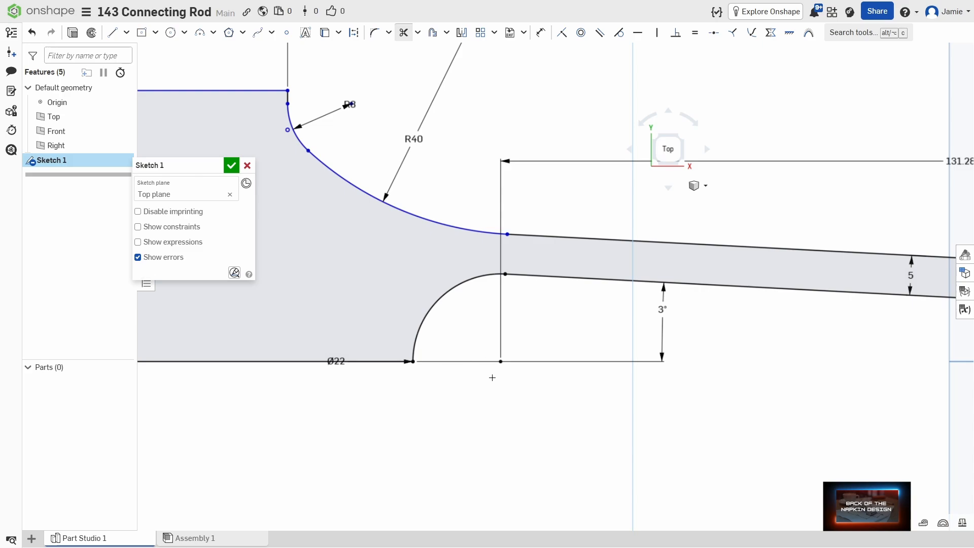
pyautogui.scroll(-6, 492, 378)
pyautogui.scroll(3, 660, 405)
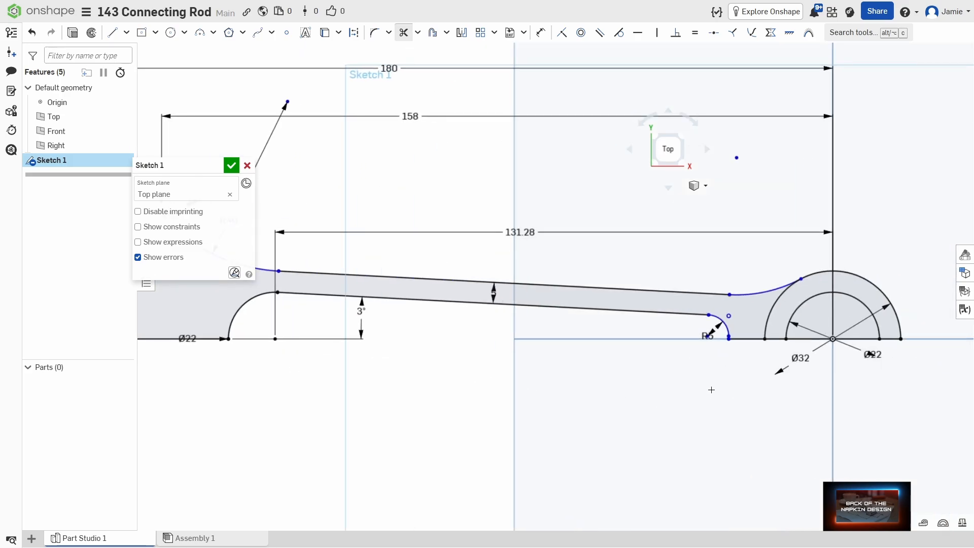
pyautogui.scroll(5, 712, 389)
pyautogui.scroll(-3, 679, 326)
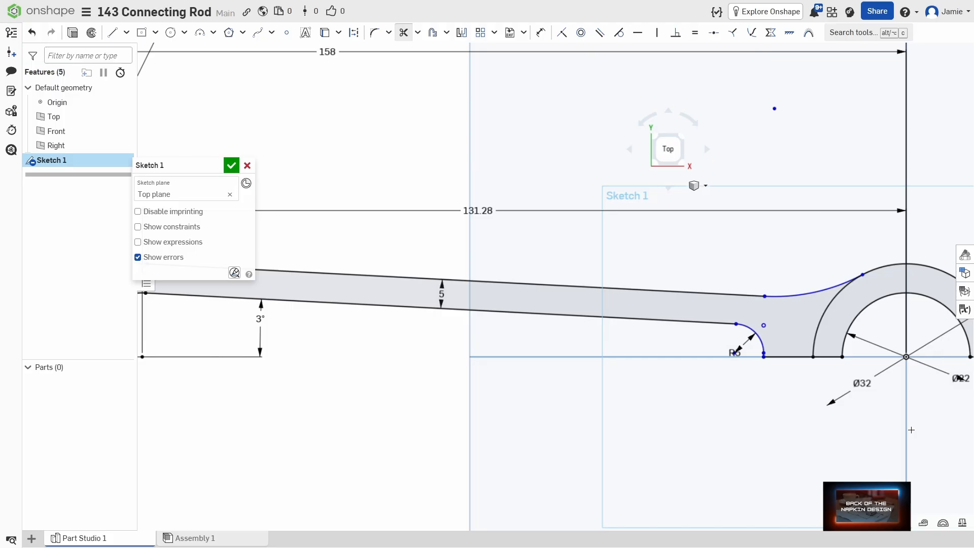
pyautogui.scroll(-3, 640, 404)
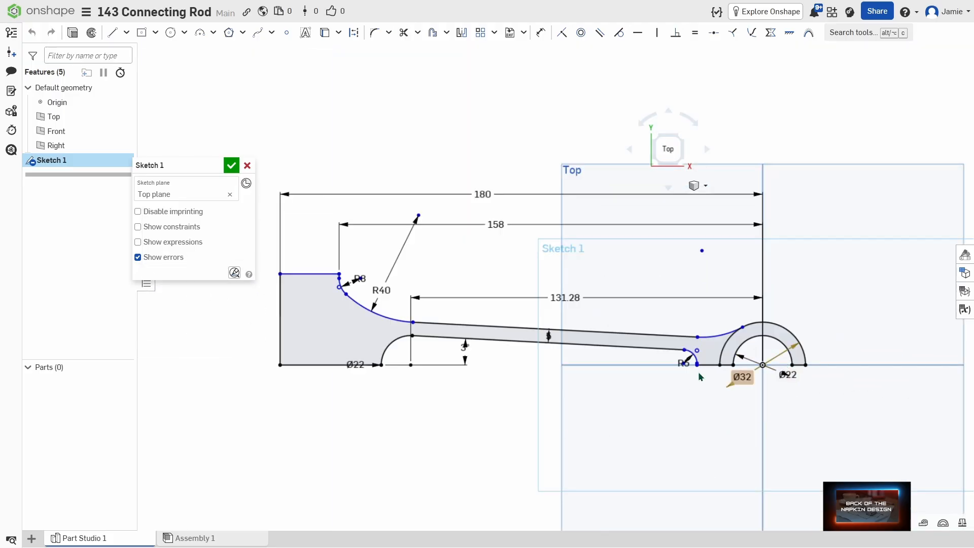
# - Draw a 50 mm diameter circle centred on the lower-left corner of the large end
pyautogui.moveTo(406, 397); pyautogui.dragTo(495, 383, button='middle')
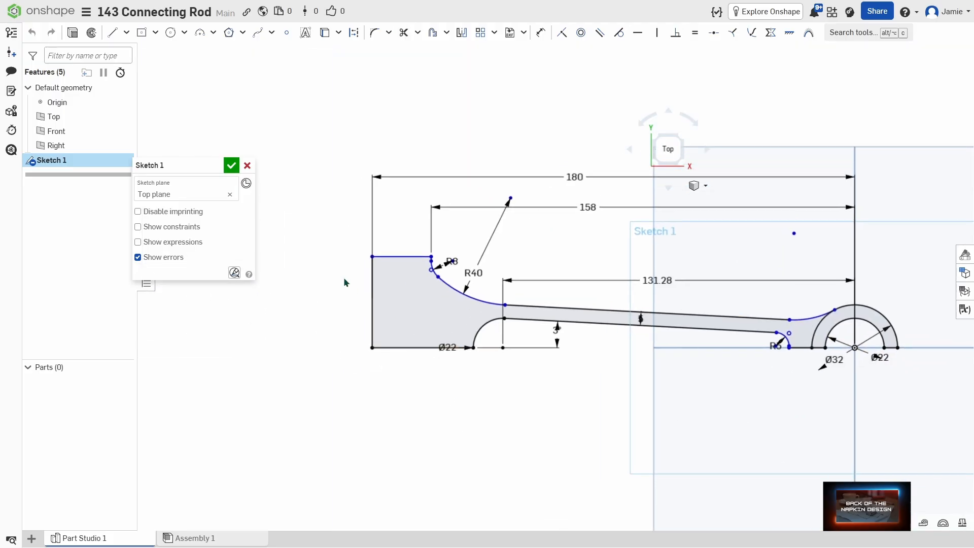
pyautogui.click(171, 32)
pyautogui.click(372, 348)
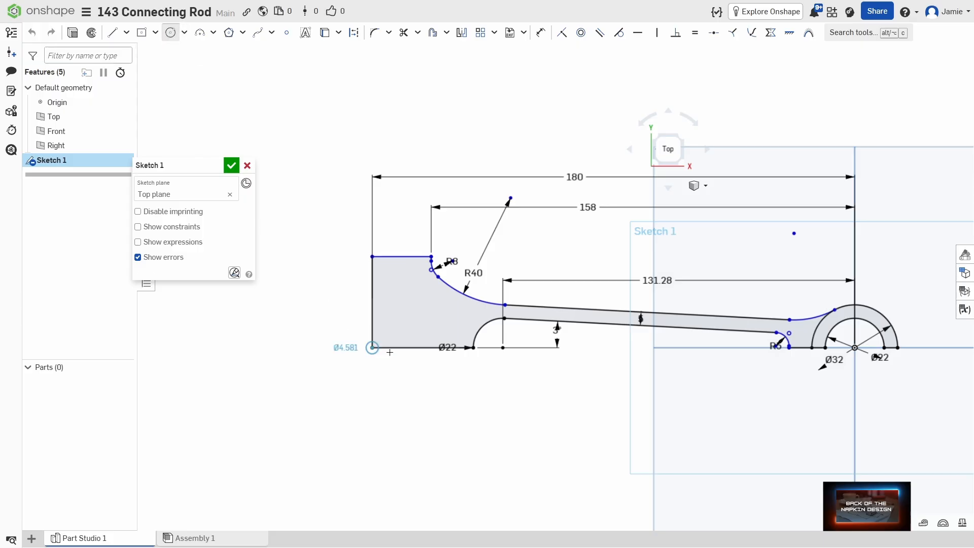
pyautogui.click(429, 354)
pyautogui.click(408, 354)
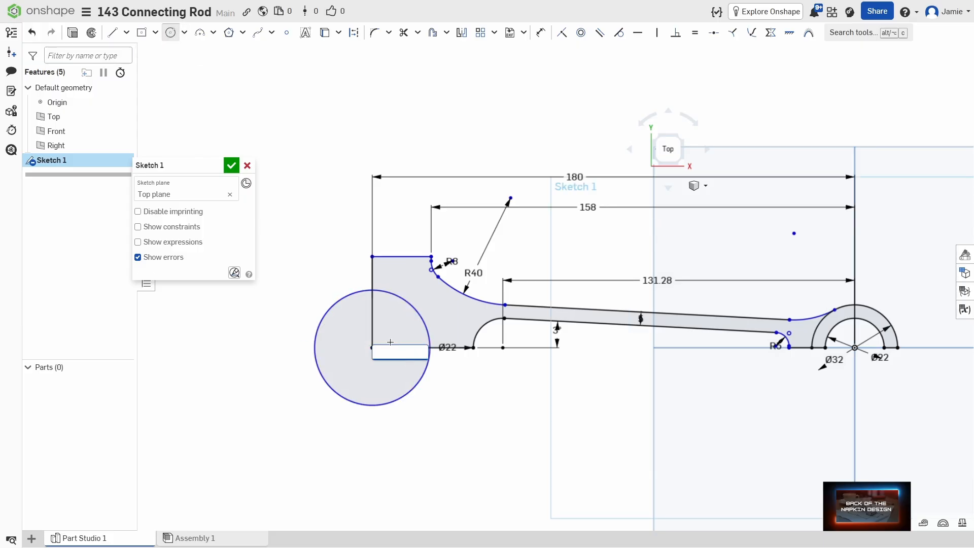
pyautogui.write('50')
pyautogui.press('Return')
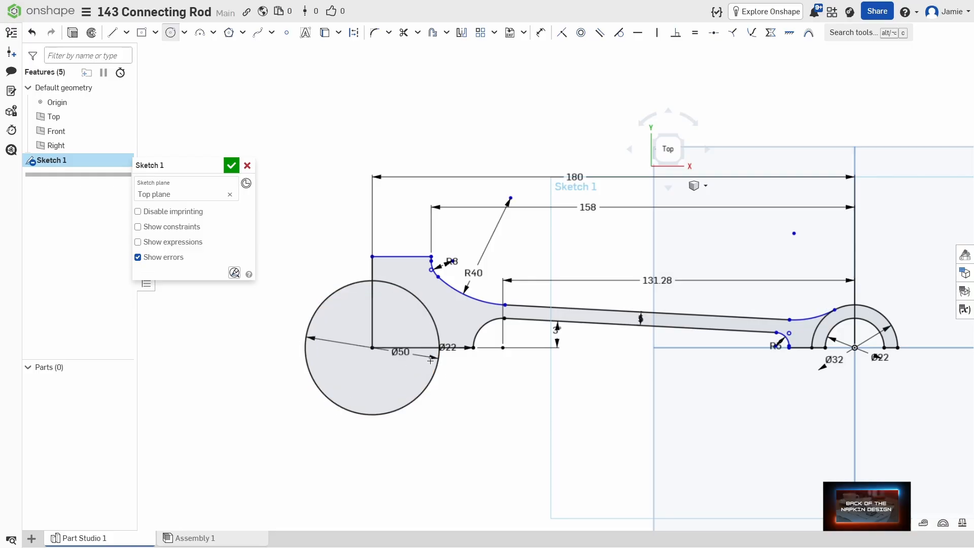
# - Draw a concentric 62 mm diameter circle around the 50 mm circle
pyautogui.click(373, 348)
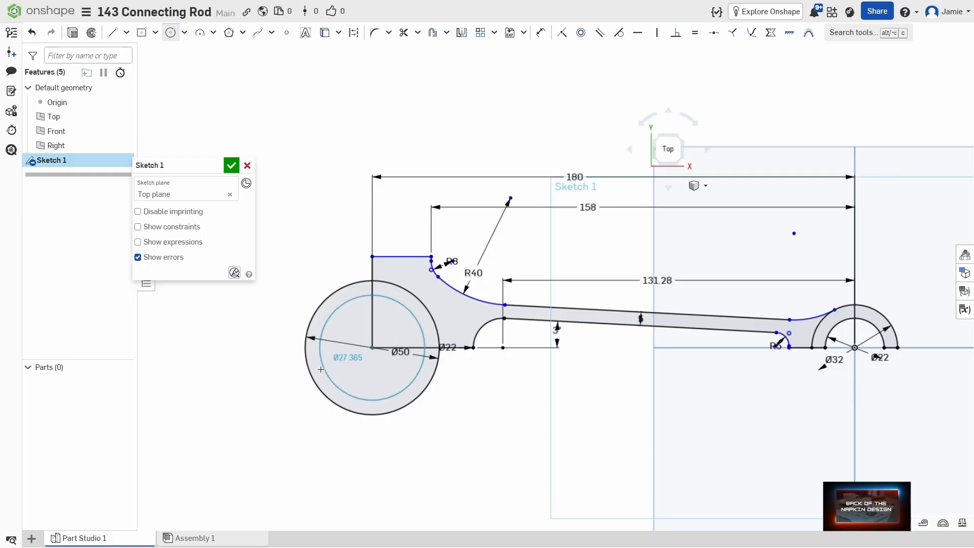
pyautogui.click(296, 383)
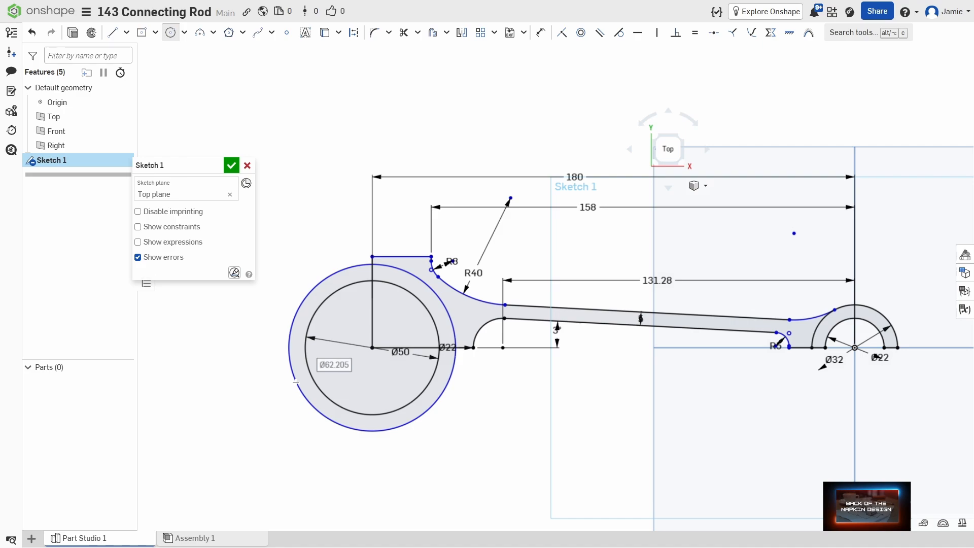
pyautogui.write('62')
pyautogui.press('Return')
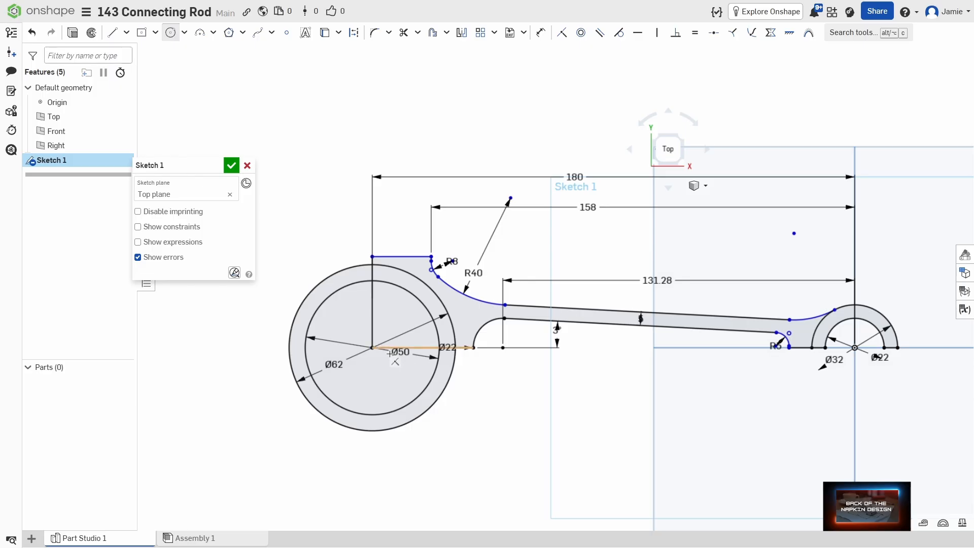
# - Trim the two large-end circles to quarter arcs, remove the lines inside the bore, and finish the sketch
pyautogui.press('m')
pyautogui.moveTo(476, 383)
pyautogui.mouseDown()
pyautogui.moveTo(391, 380)
pyautogui.moveTo(390, 335)
pyautogui.moveTo(313, 388)
pyautogui.mouseUp()
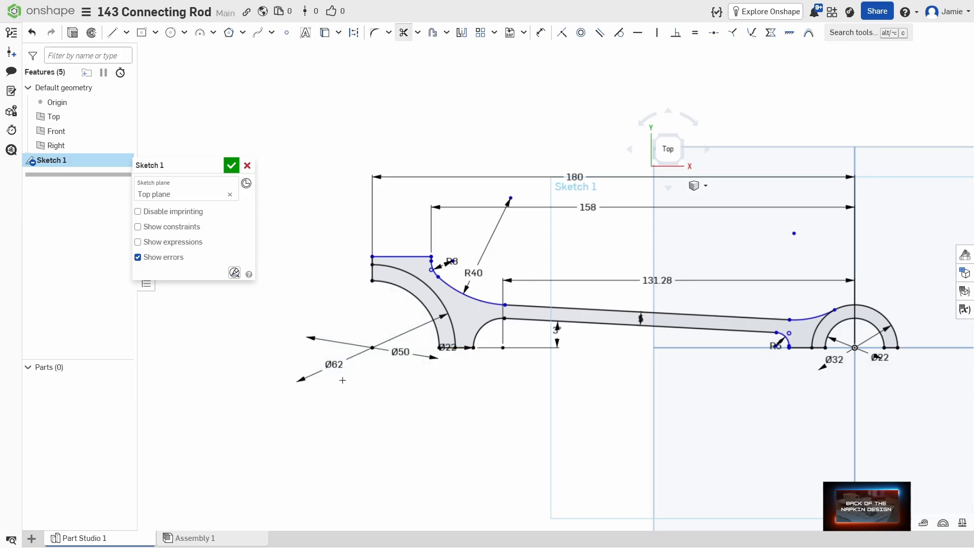
pyautogui.click(229, 167)
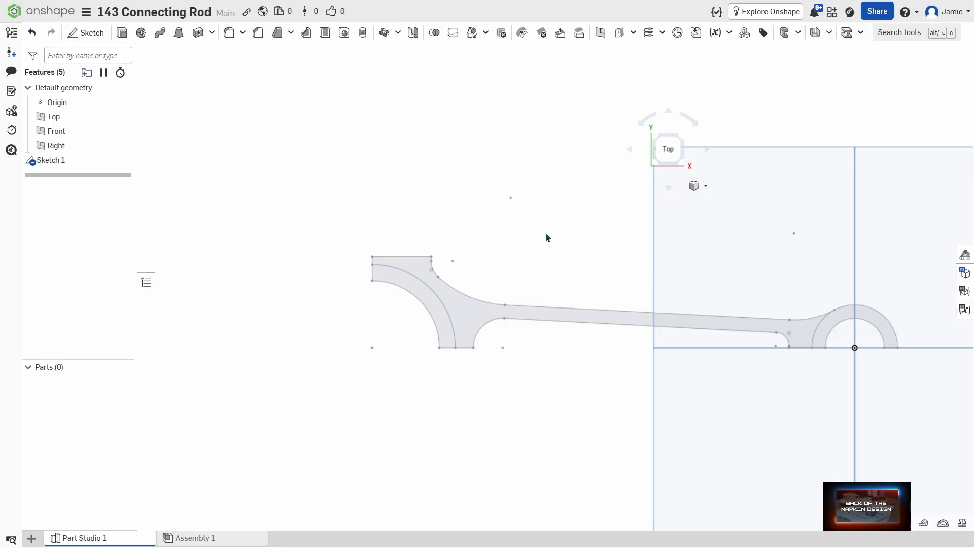
# - Extrude the shank region and both end ring regions of the sketch as a new solid
pyautogui.click(122, 33)
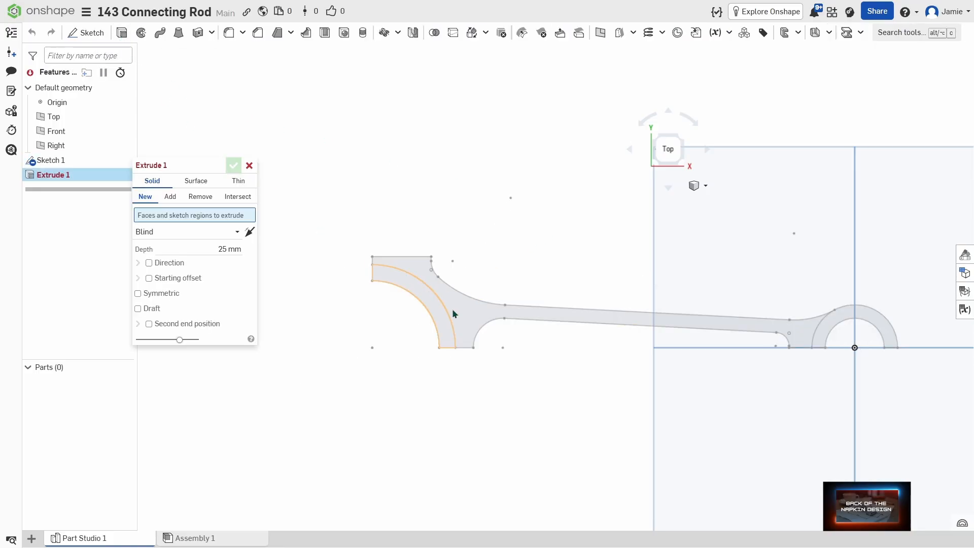
pyautogui.click(473, 319)
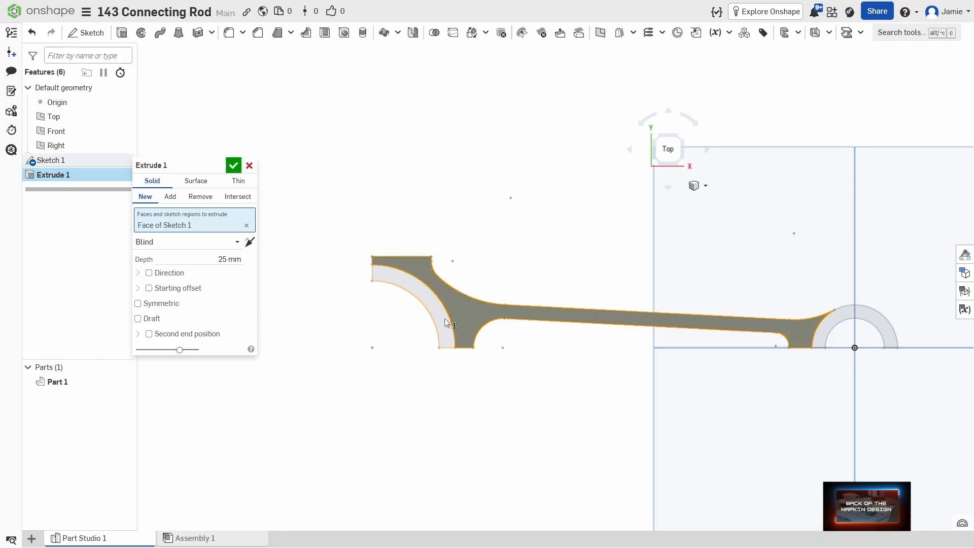
pyautogui.click(444, 318)
pyautogui.click(841, 319)
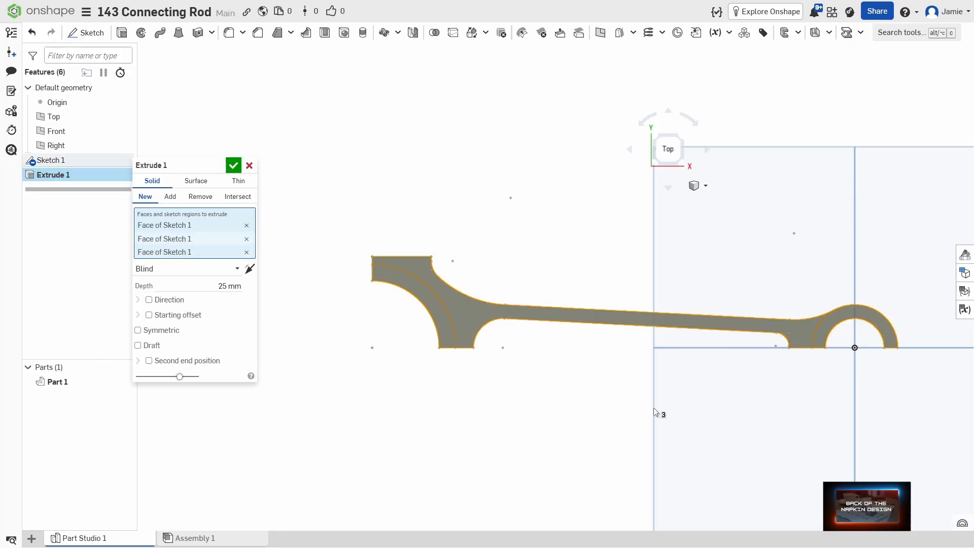
# - Make the shank and ring extrusion symmetric about the sketch plane with a depth of 15 mm and accept it
pyautogui.moveTo(635, 409)
pyautogui.mouseDown(button='middle')
pyautogui.moveTo(504, 403)
pyautogui.moveTo(570, 395)
pyautogui.moveTo(518, 403)
pyautogui.mouseUp(button='middle')
pyautogui.moveTo(527, 411); pyautogui.dragTo(537, 378, button='right')
pyautogui.moveTo(502, 355); pyautogui.dragTo(475, 322, button='middle')
pyautogui.scroll(-2, 502, 302)
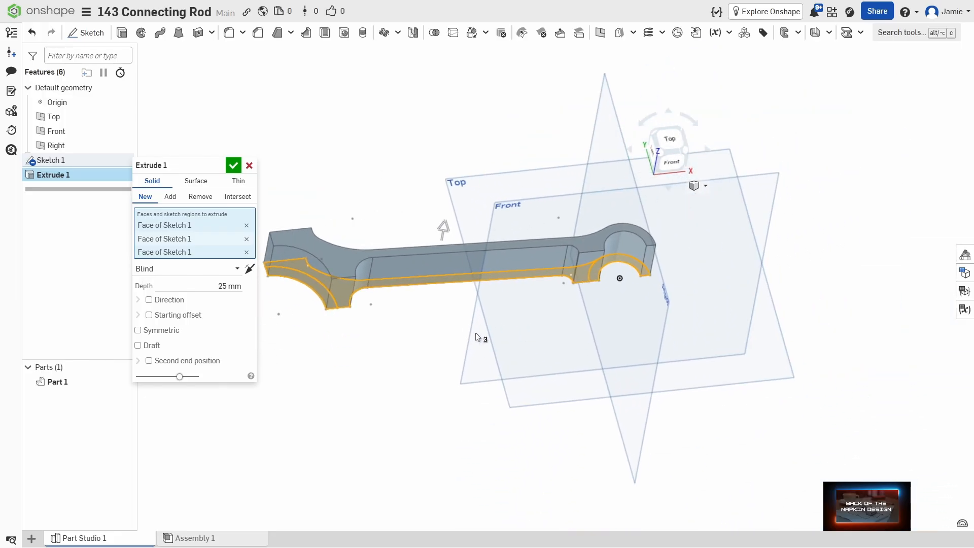
pyautogui.moveTo(477, 338); pyautogui.dragTo(406, 332, button='right')
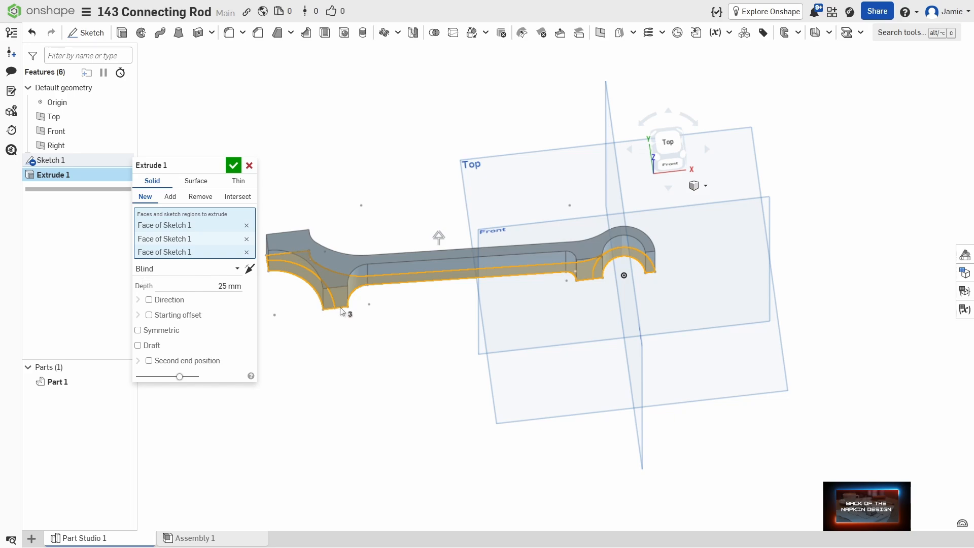
pyautogui.moveTo(344, 308); pyautogui.dragTo(452, 322, button='right')
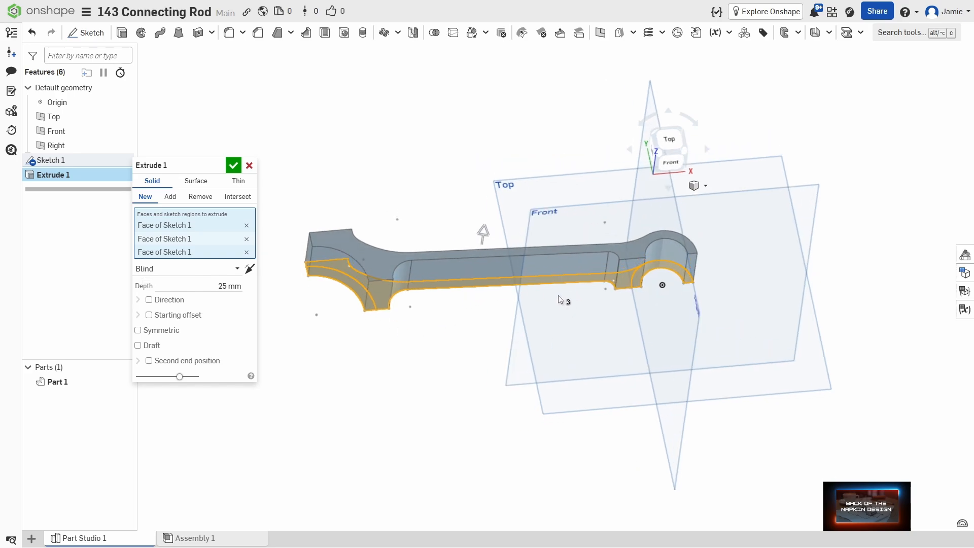
pyautogui.moveTo(558, 295); pyautogui.dragTo(599, 300, button='right')
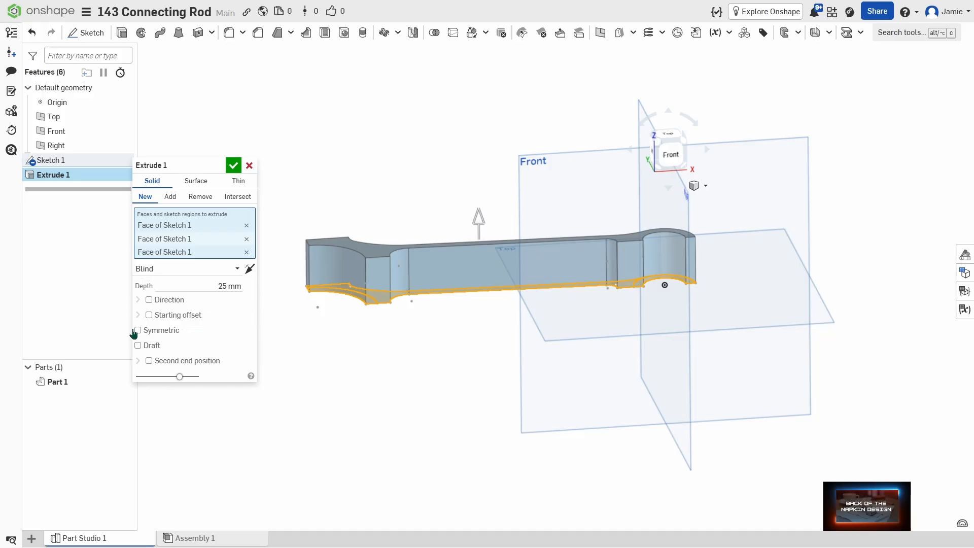
pyautogui.click(138, 330)
pyautogui.click(202, 284)
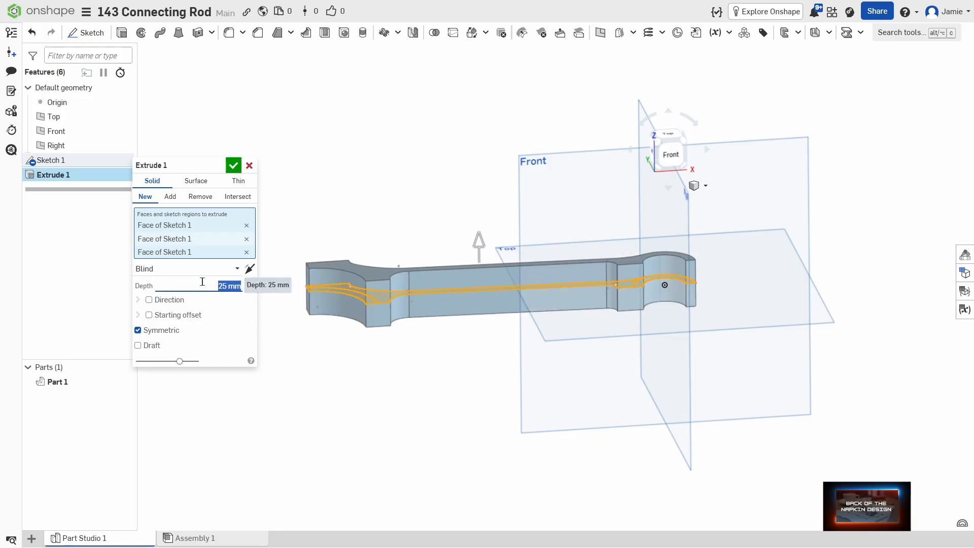
pyautogui.write('15')
pyautogui.press('Return')
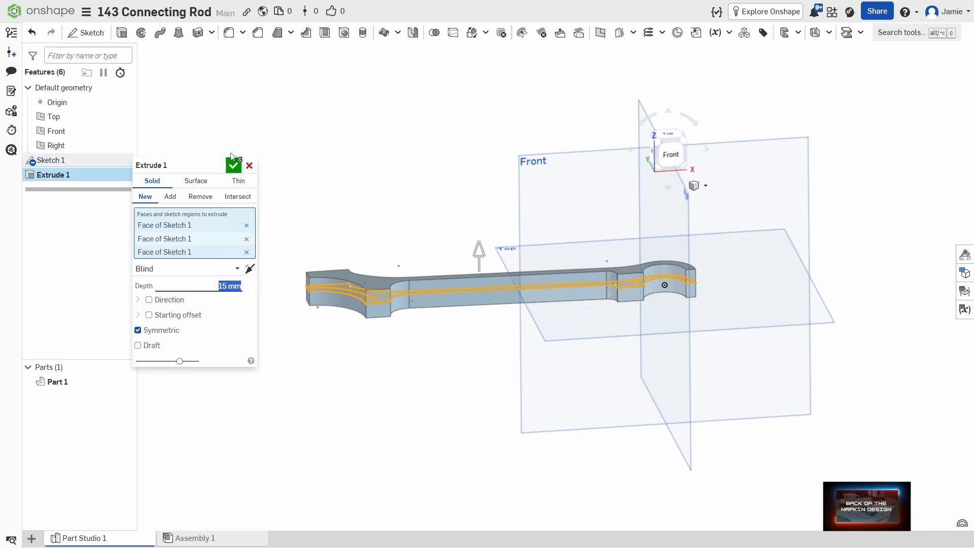
pyautogui.click(233, 165)
# - Show Sketch 1 and extrude its large-end ring region symmetrically with a depth of 35 mm, adding it to the part
pyautogui.moveTo(461, 185); pyautogui.dragTo(463, 215, button='right')
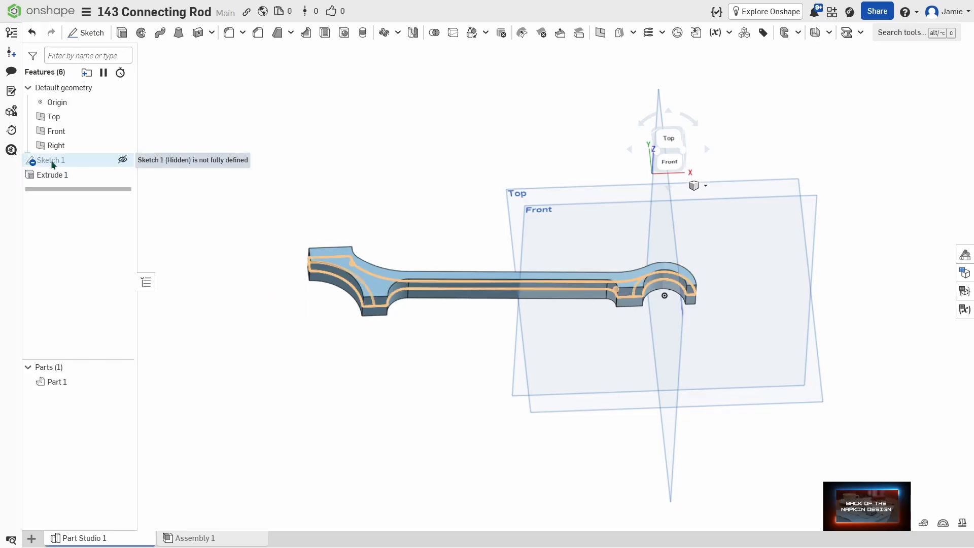
pyautogui.click(123, 160)
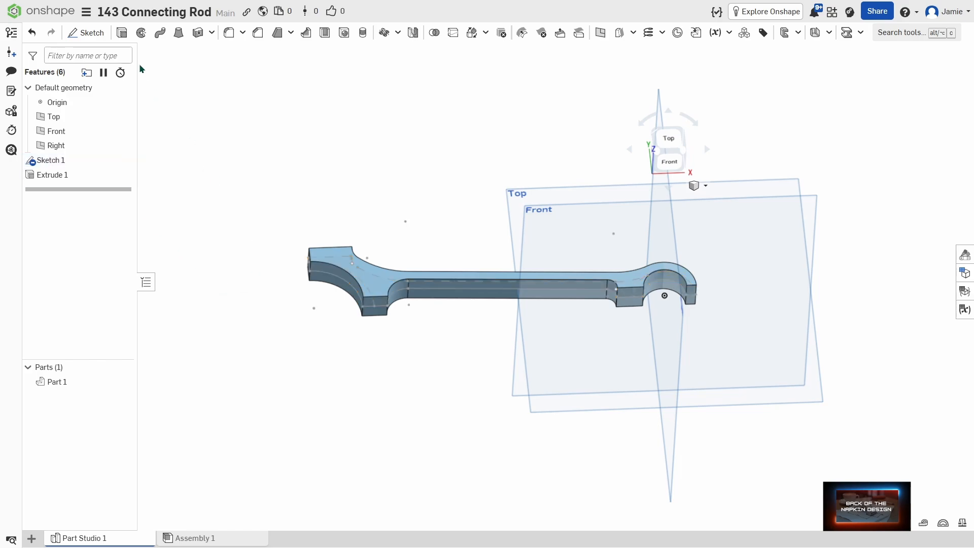
pyautogui.click(121, 34)
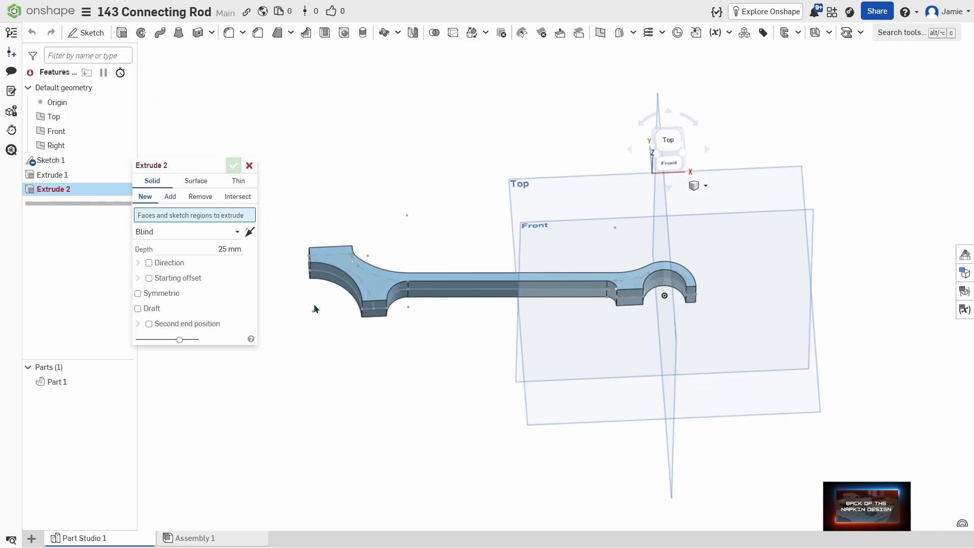
pyautogui.scroll(5, 350, 297)
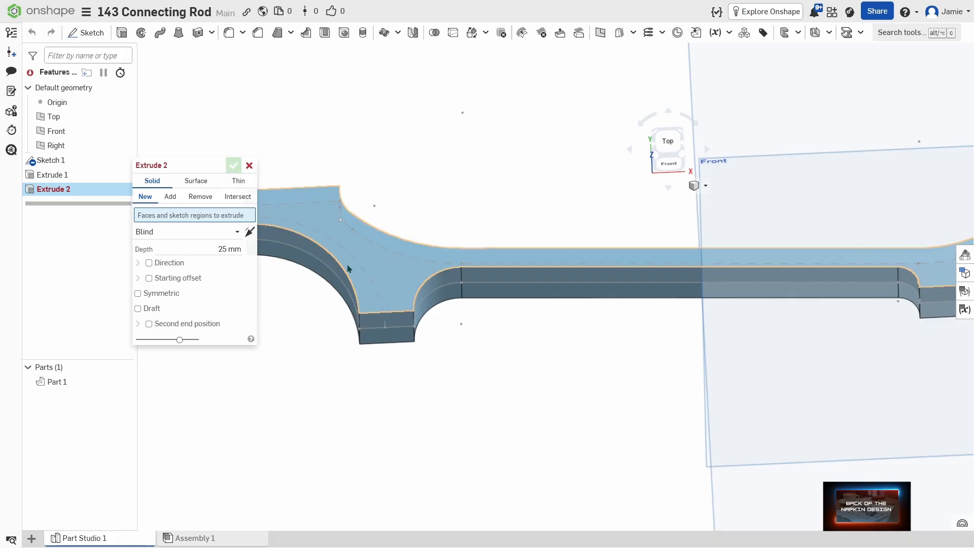
pyautogui.click(363, 291)
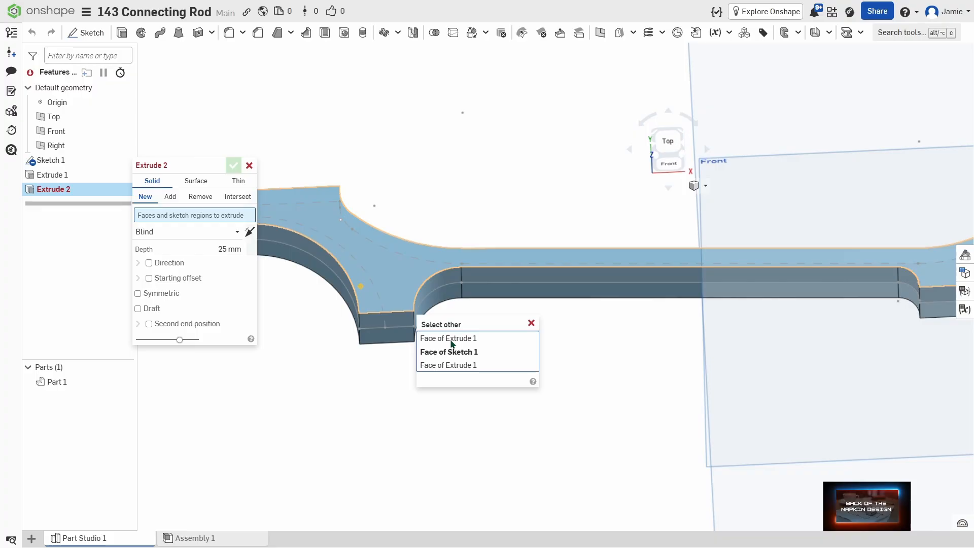
pyautogui.click(456, 354)
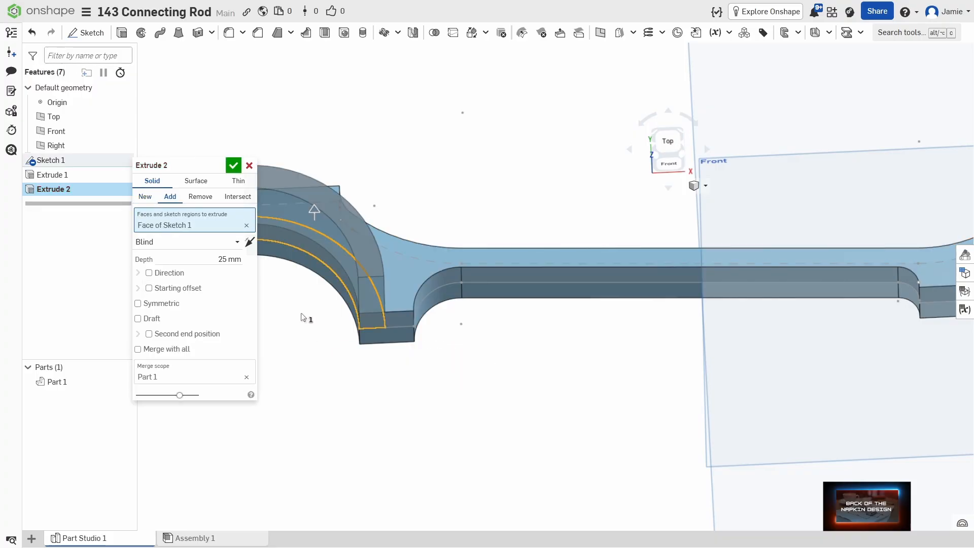
pyautogui.click(213, 260)
pyautogui.write('3')
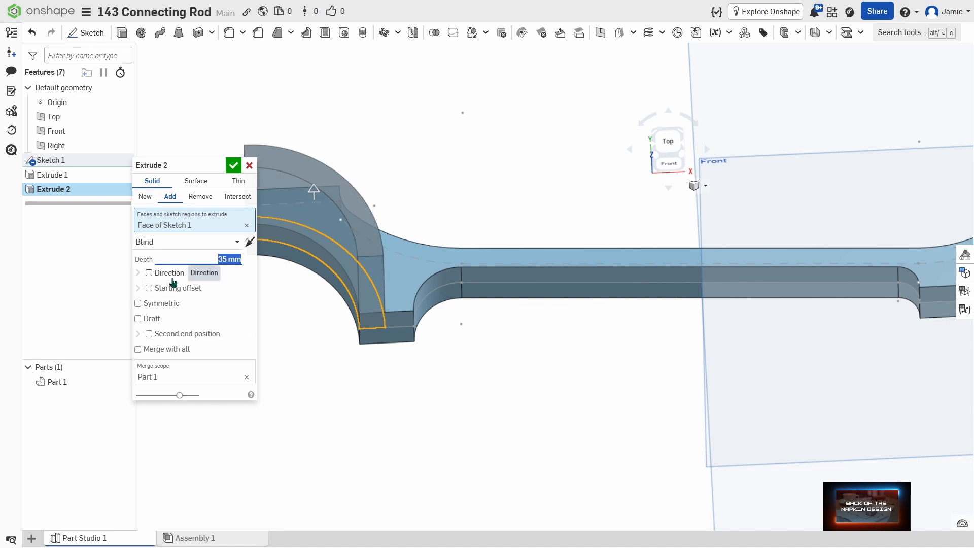
pyautogui.click(138, 303)
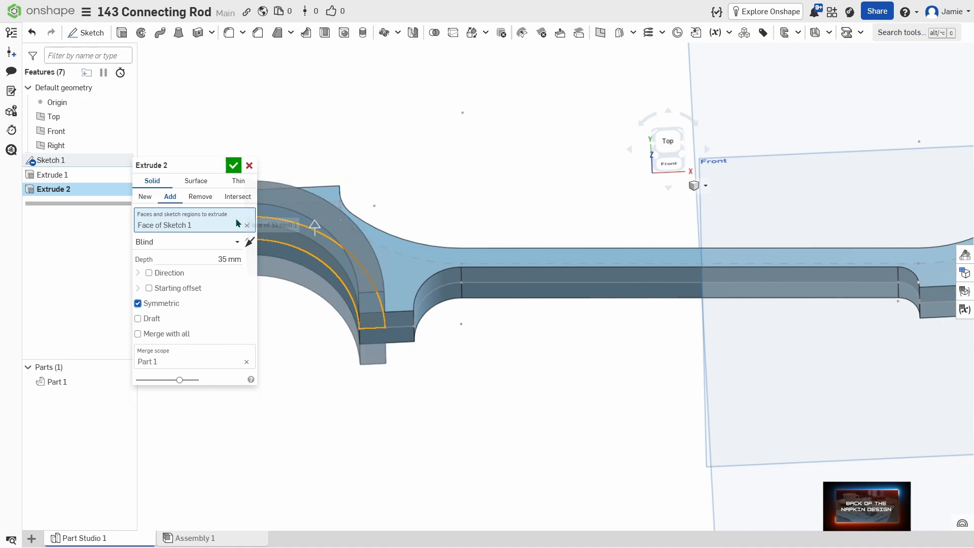
pyautogui.moveTo(445, 389); pyautogui.dragTo(524, 409, button='middle')
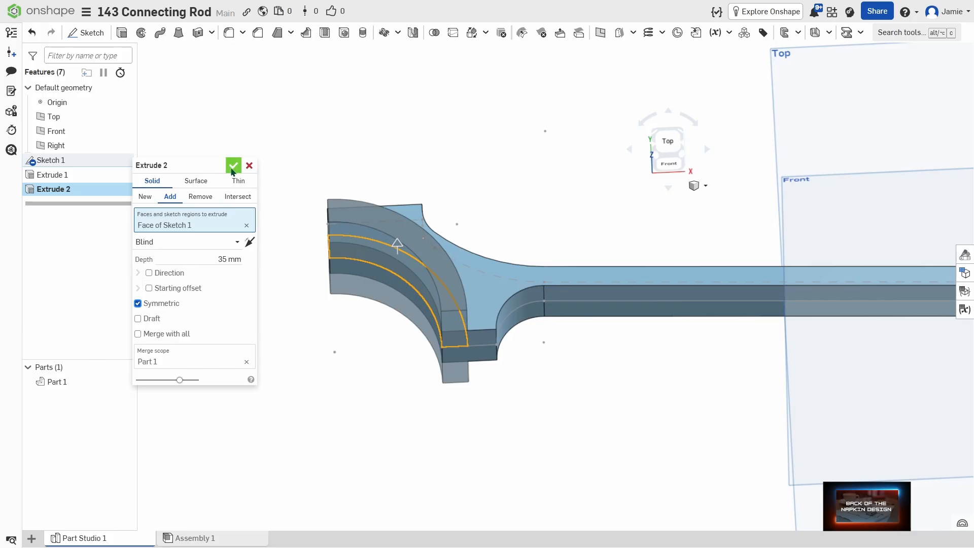
pyautogui.click(233, 166)
# - Extrude the small-end ring region of Sketch 1 symmetrically with a depth of 22 mm, adding it to the part
pyautogui.moveTo(558, 364); pyautogui.dragTo(463, 376, button='middle')
pyautogui.moveTo(464, 376)
pyautogui.mouseDown(button='right')
pyautogui.moveTo(467, 397)
pyautogui.moveTo(467, 372)
pyautogui.mouseUp(button='right')
pyautogui.scroll(-2, 467, 371)
pyautogui.moveTo(703, 411); pyautogui.dragTo(531, 357, button='middle')
pyautogui.scroll(-2, 531, 357)
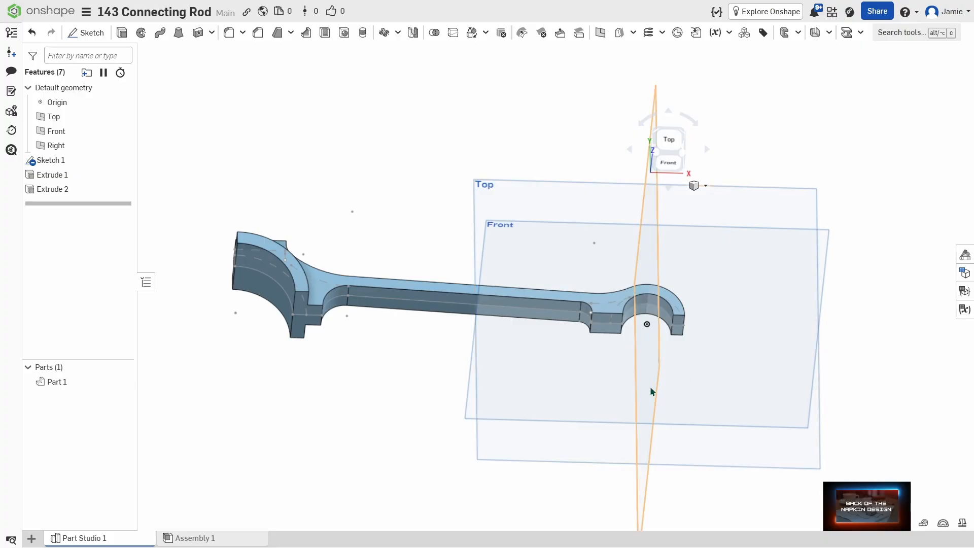
pyautogui.moveTo(726, 355)
pyautogui.mouseDown(button='right')
pyautogui.moveTo(690, 318)
pyautogui.moveTo(722, 348)
pyautogui.moveTo(723, 337)
pyautogui.mouseUp(button='right')
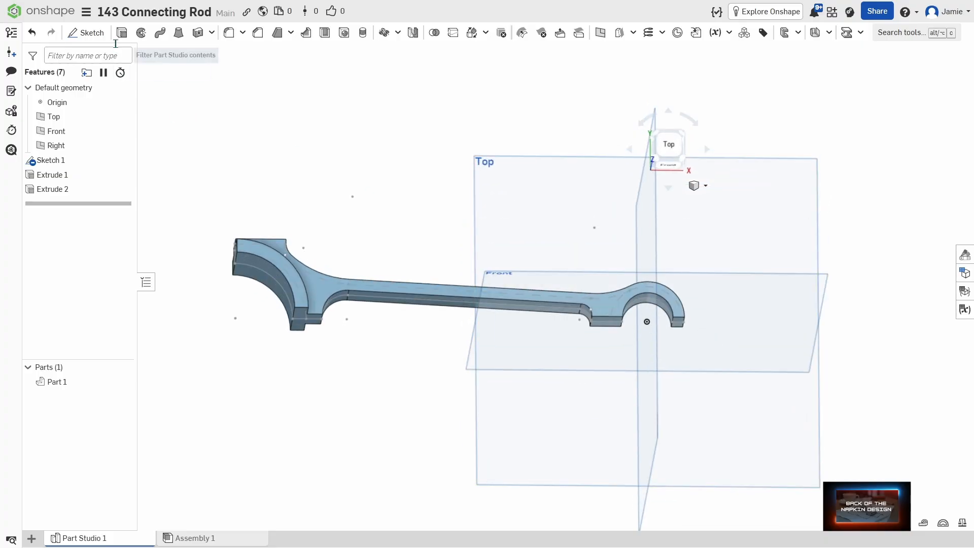
pyautogui.click(122, 33)
pyautogui.scroll(3, 662, 275)
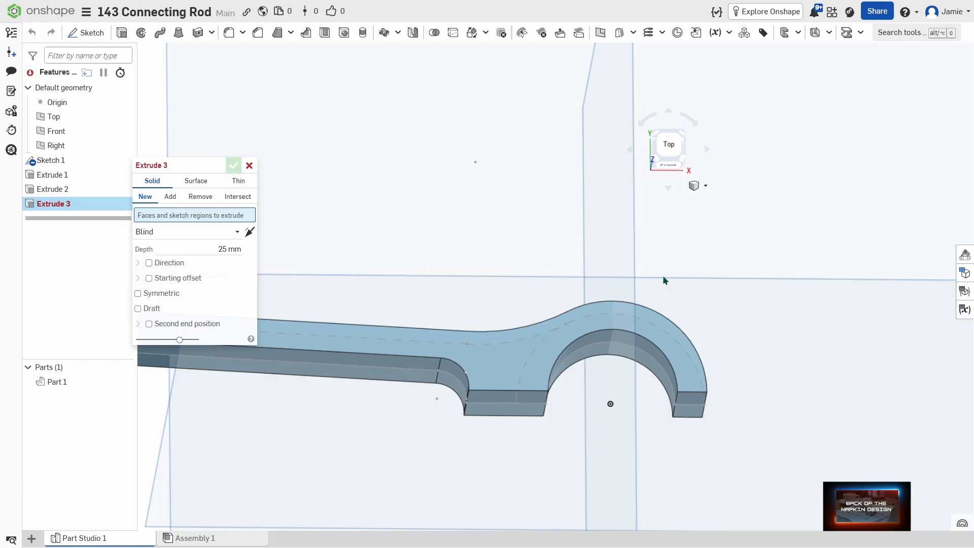
pyautogui.click(683, 377)
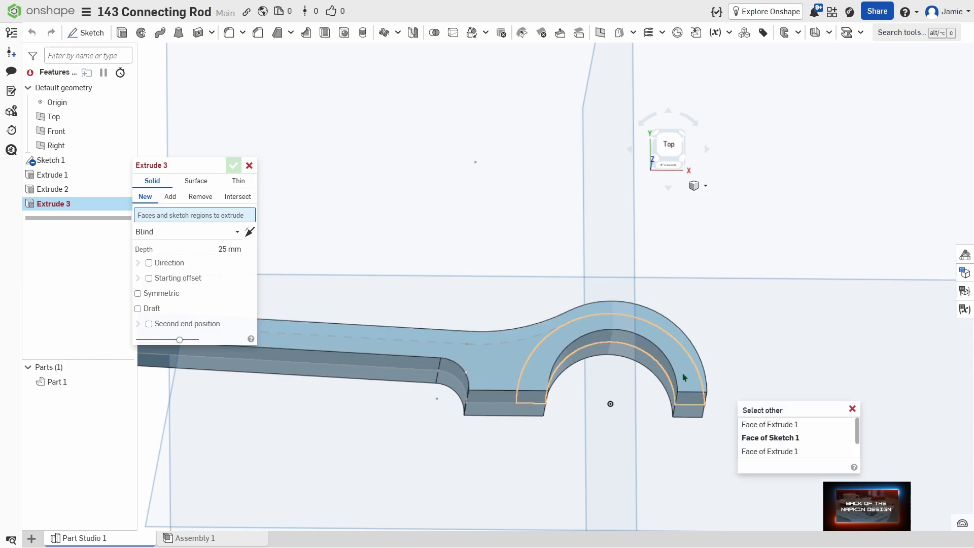
pyautogui.click(768, 438)
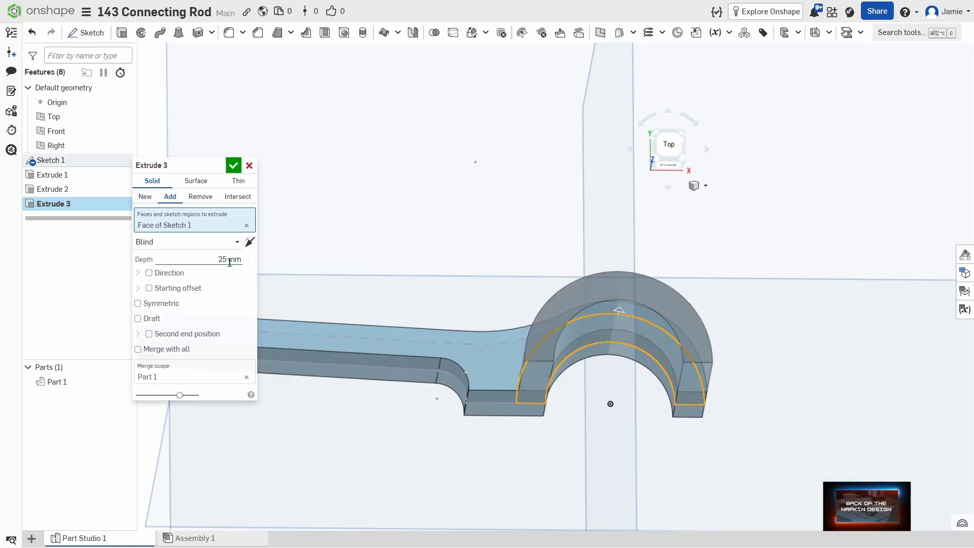
pyautogui.click(203, 258)
pyautogui.write('22')
pyautogui.press('Return')
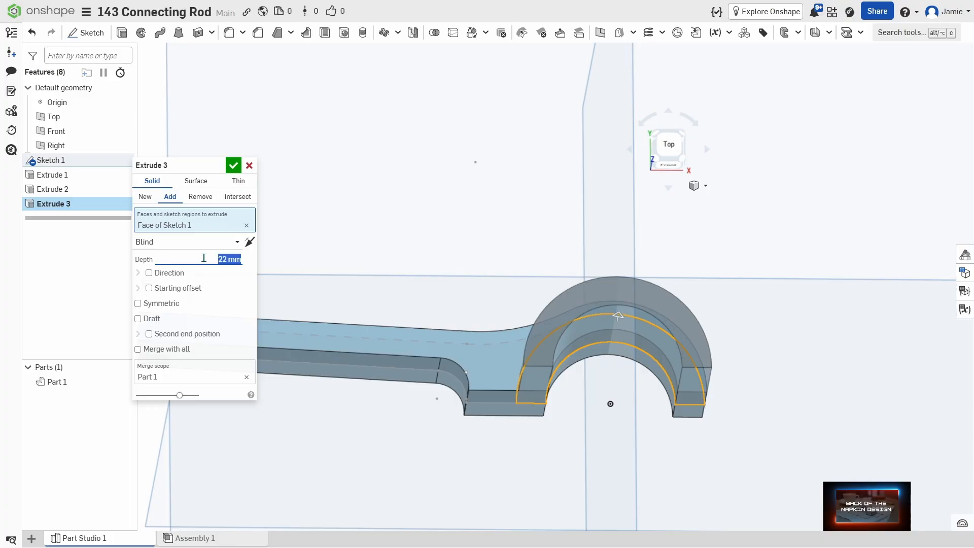
pyautogui.click(137, 303)
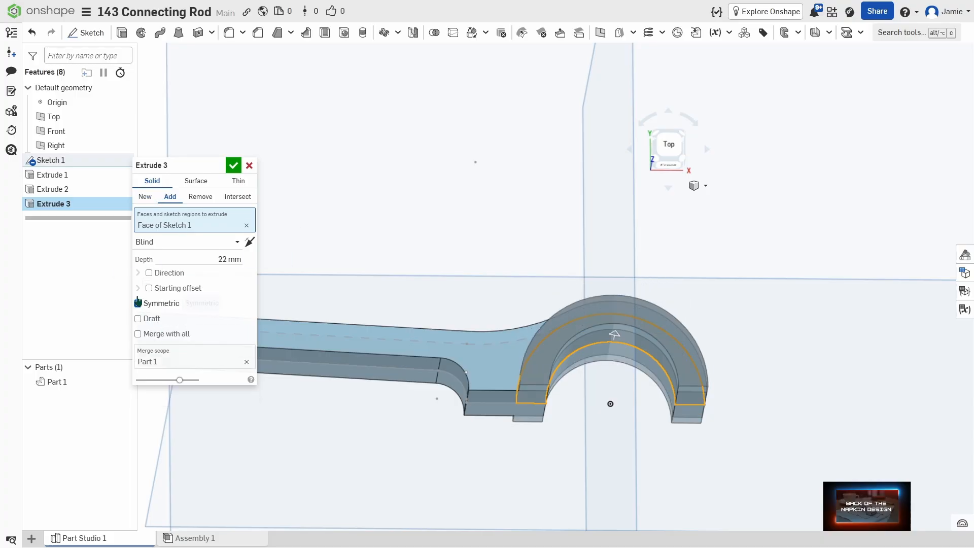
pyautogui.click(233, 165)
# - Mirror the half rod across its flat cut face beside the large-end bore, adding the mirrored half to the part
pyautogui.moveTo(295, 400); pyautogui.dragTo(497, 352, button='middle')
pyautogui.scroll(-3, 496, 351)
pyautogui.moveTo(453, 398); pyautogui.dragTo(508, 381, button='right')
pyautogui.moveTo(333, 421); pyautogui.dragTo(391, 368, button='middle')
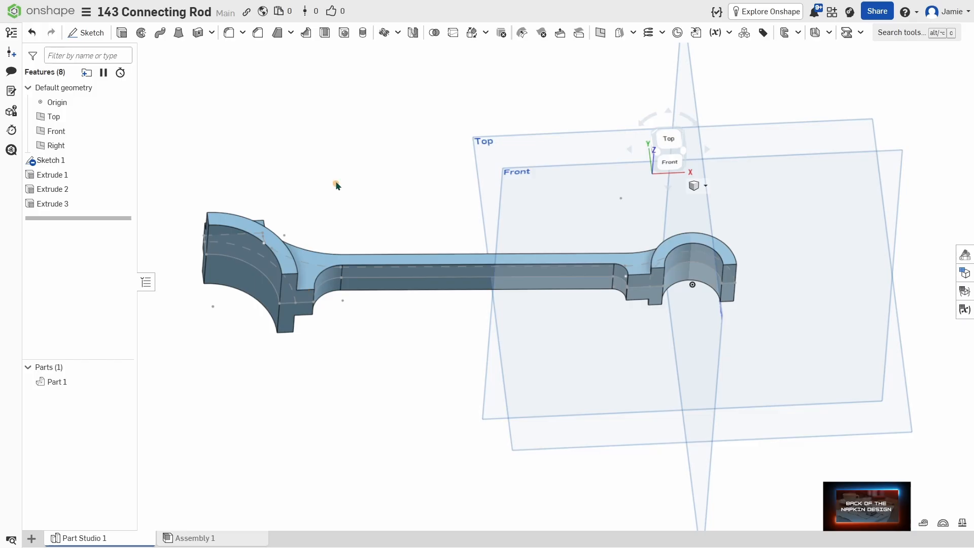
pyautogui.click(413, 33)
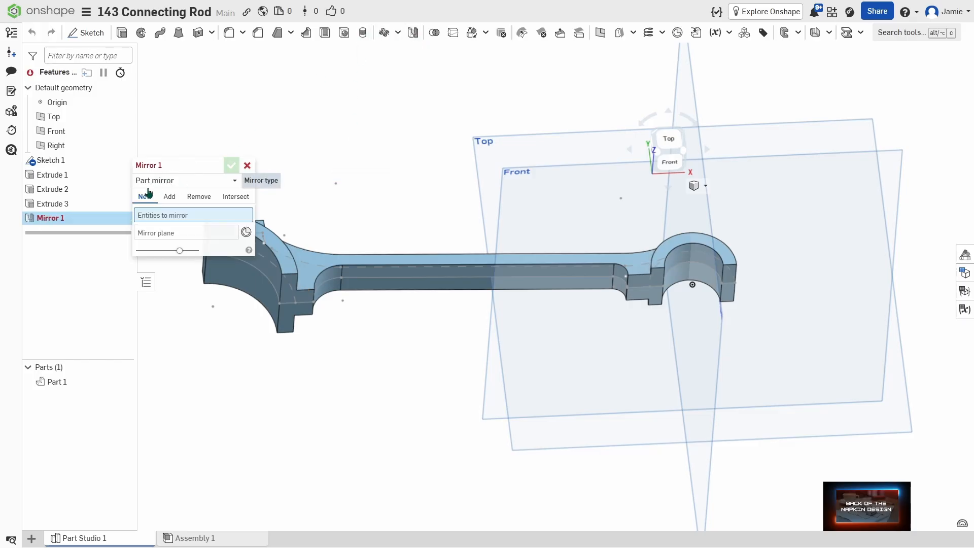
pyautogui.click(312, 266)
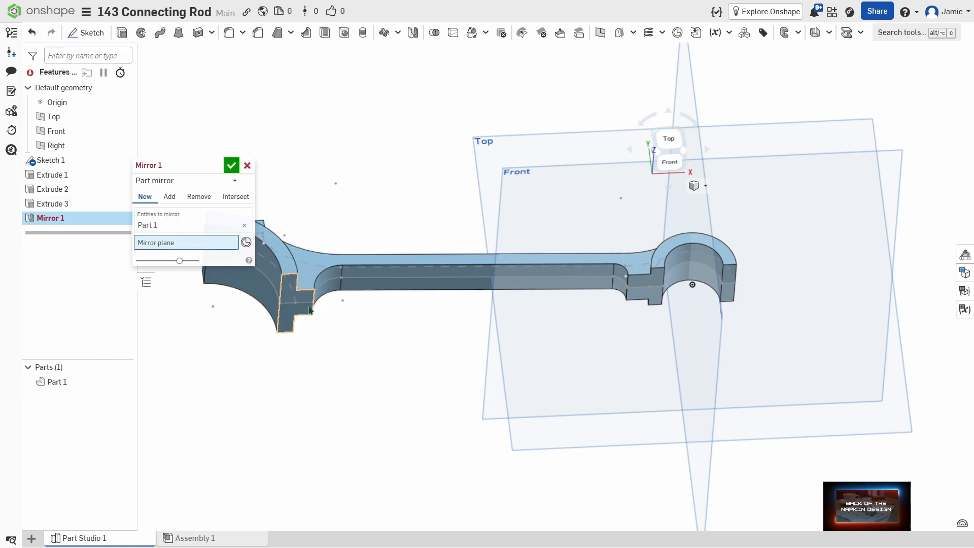
pyautogui.click(287, 314)
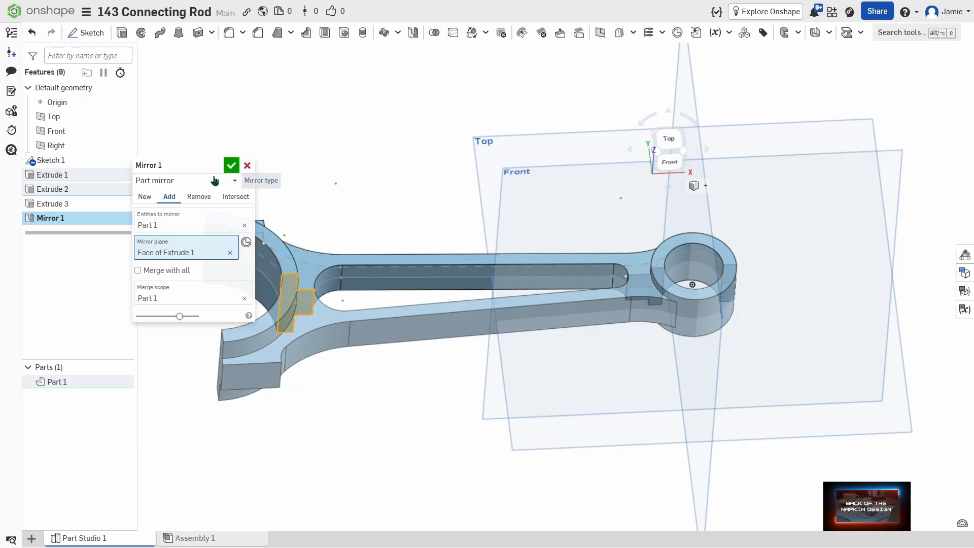
pyautogui.click(231, 166)
# - Inspect the mirrored rod from several angles and reopen Sketch 1 for editing
pyautogui.hotkey('shift', '5')
pyautogui.moveTo(398, 410); pyautogui.dragTo(376, 380, button='right')
pyautogui.moveTo(375, 375); pyautogui.dragTo(355, 243, button='right')
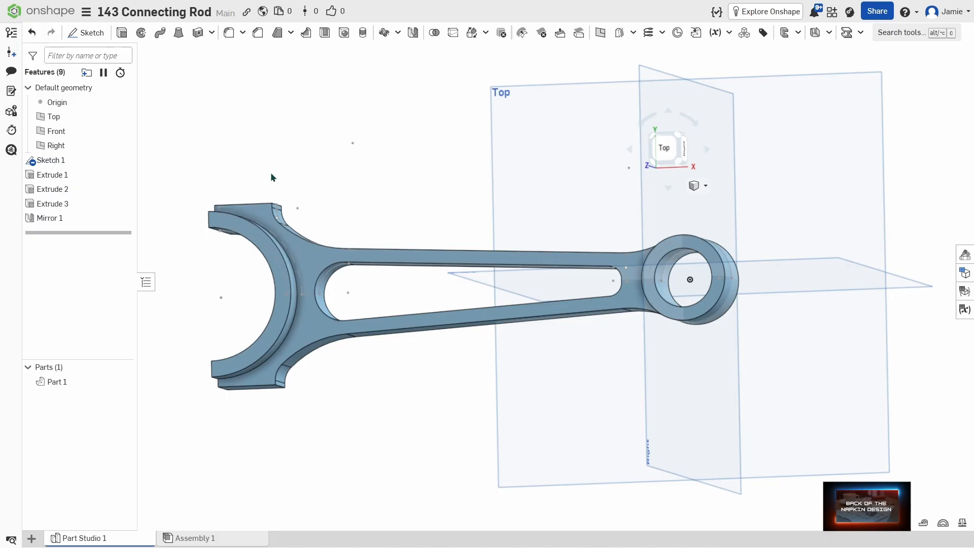
pyautogui.moveTo(383, 403)
pyautogui.mouseDown(button='right')
pyautogui.moveTo(385, 365)
pyautogui.moveTo(393, 389)
pyautogui.mouseUp(button='right')
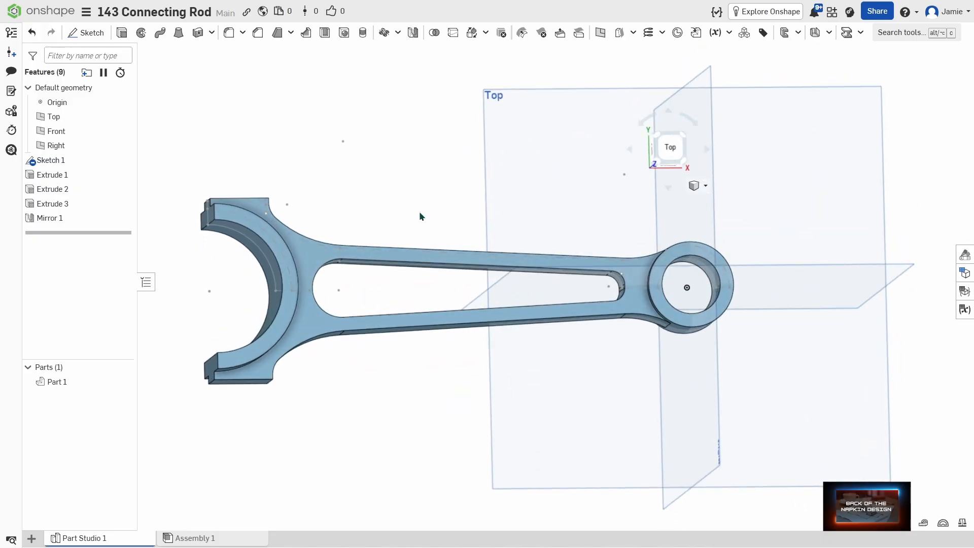
pyautogui.moveTo(421, 217); pyautogui.dragTo(403, 194, button='right')
pyautogui.doubleClick(83, 161)
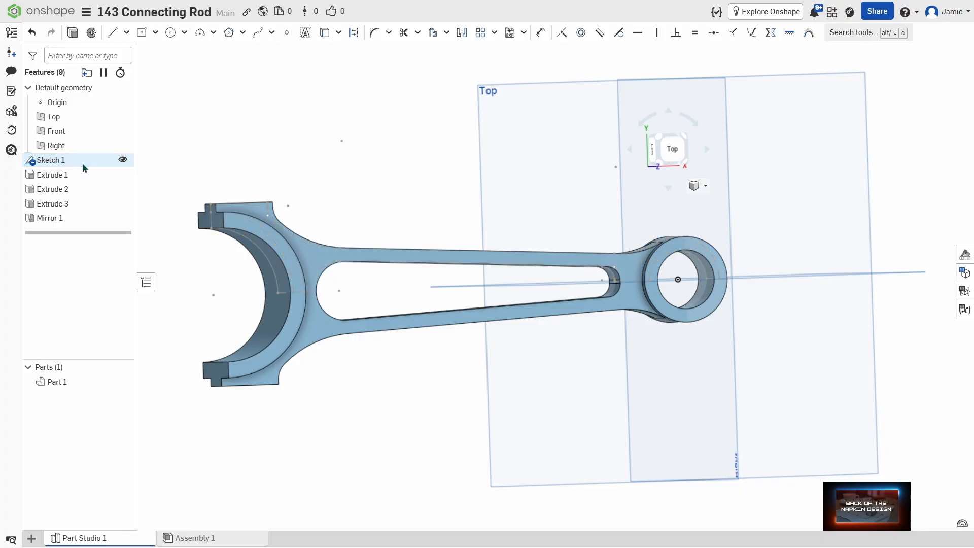
pyautogui.scroll(5, 446, 320)
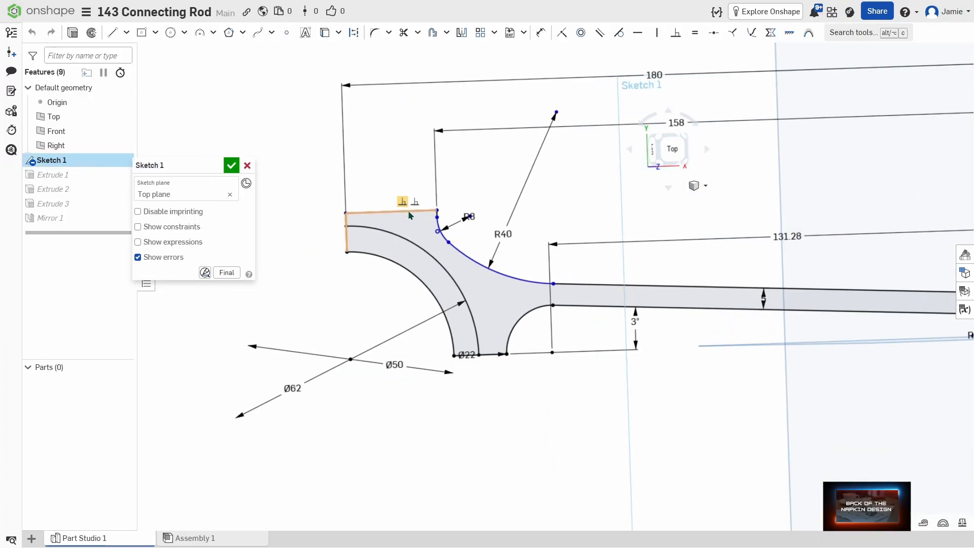
pyautogui.scroll(-3, 410, 215)
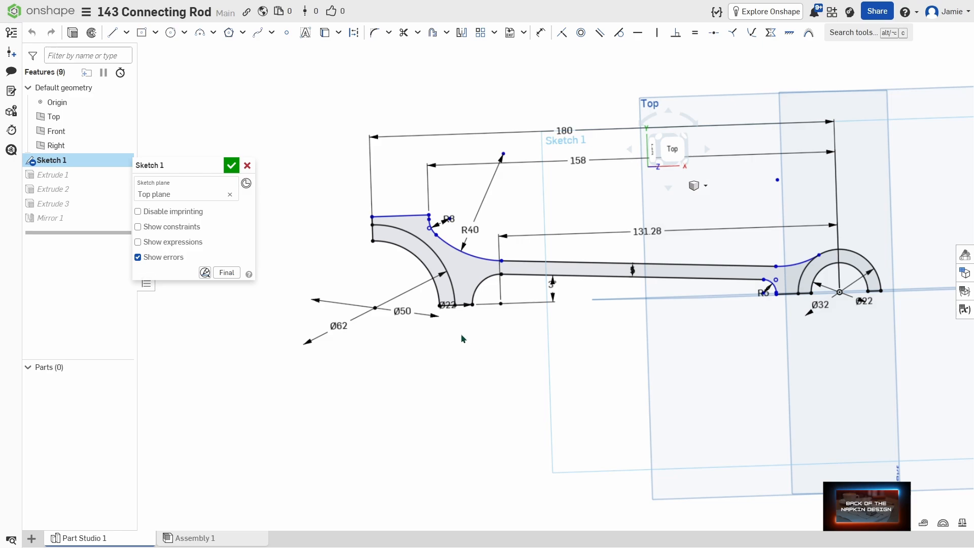
# - Dimension the large-end lug's outer edge from the rod's centreline at (74+15)/2 mm and finish Sketch 1
pyautogui.moveTo(973, 97); pyautogui.dragTo(642, 96)
pyautogui.click(839, 291)
pyautogui.click(354, 33)
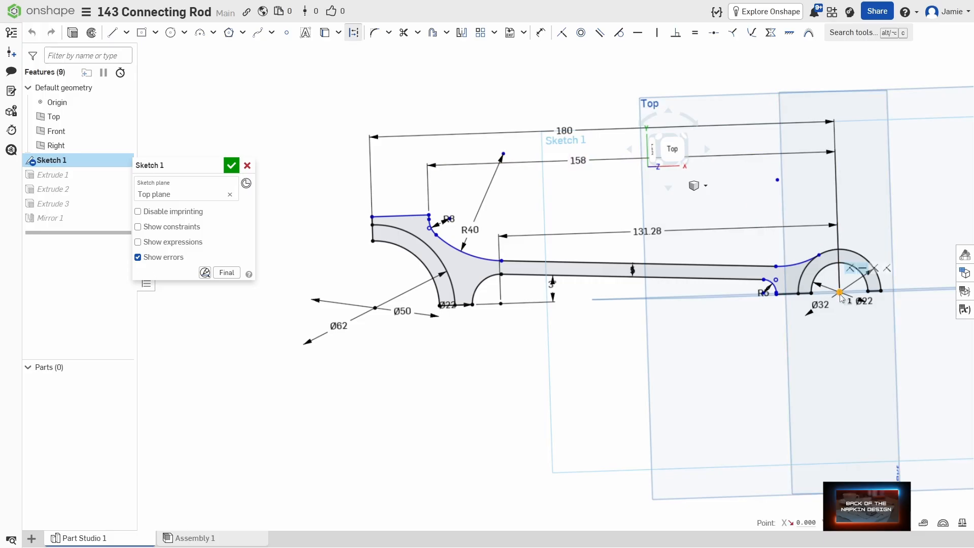
pyautogui.click(396, 217)
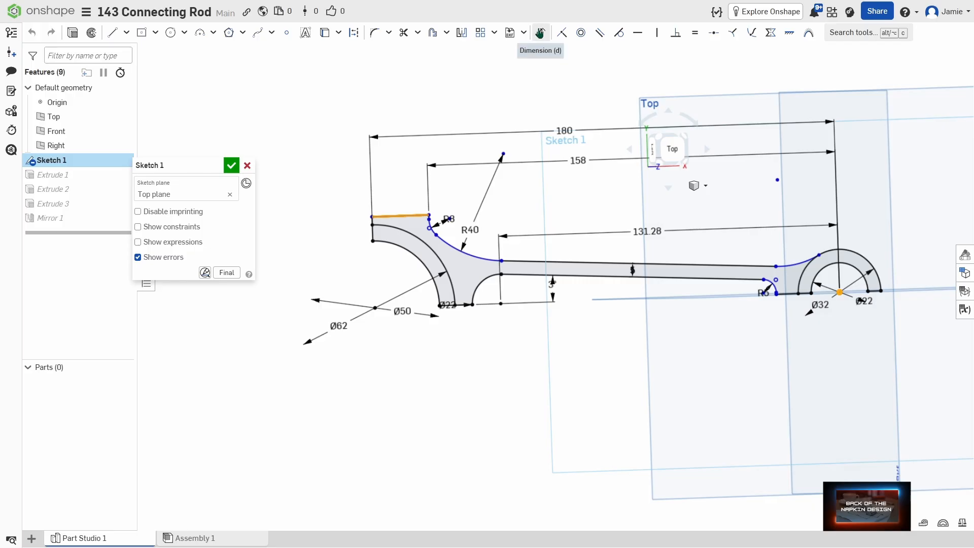
pyautogui.click(540, 33)
pyautogui.click(840, 292)
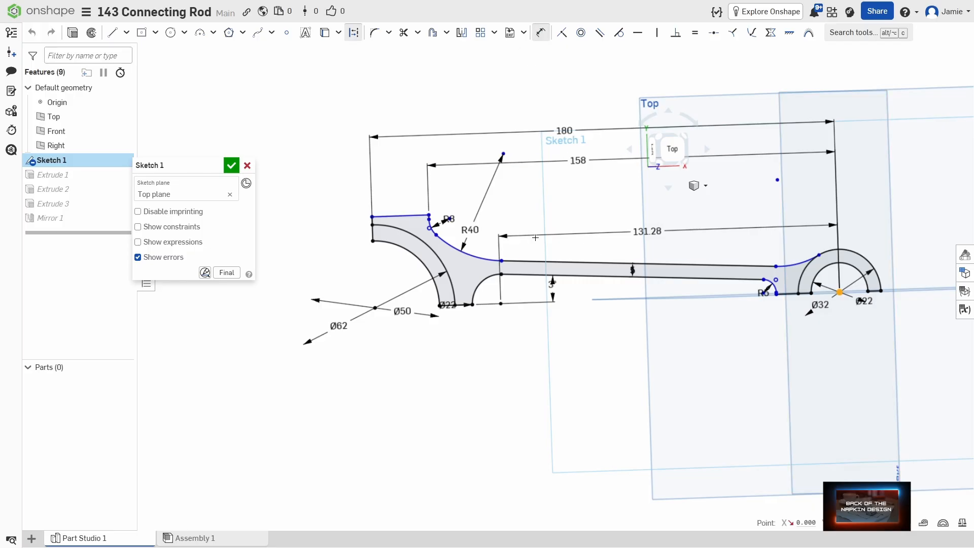
pyautogui.click(393, 218)
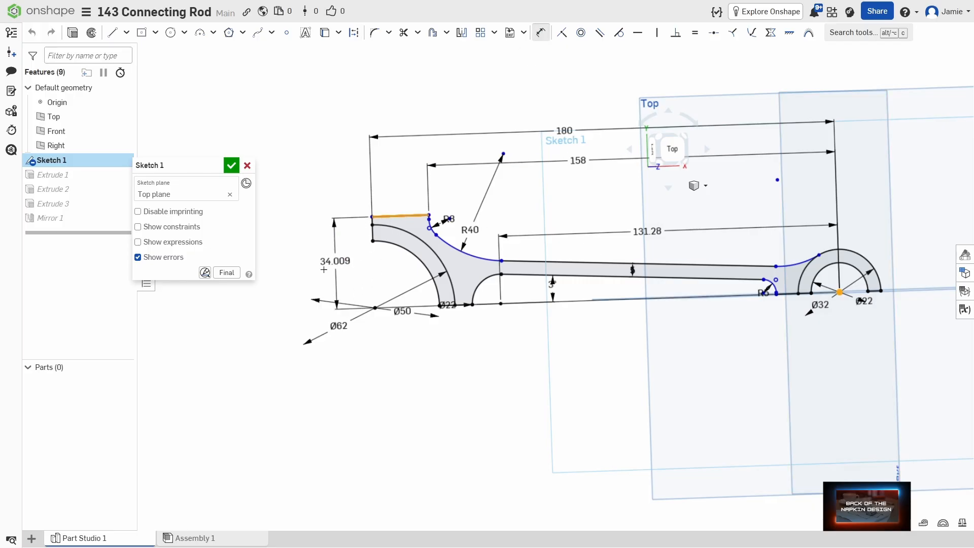
pyautogui.click(288, 264)
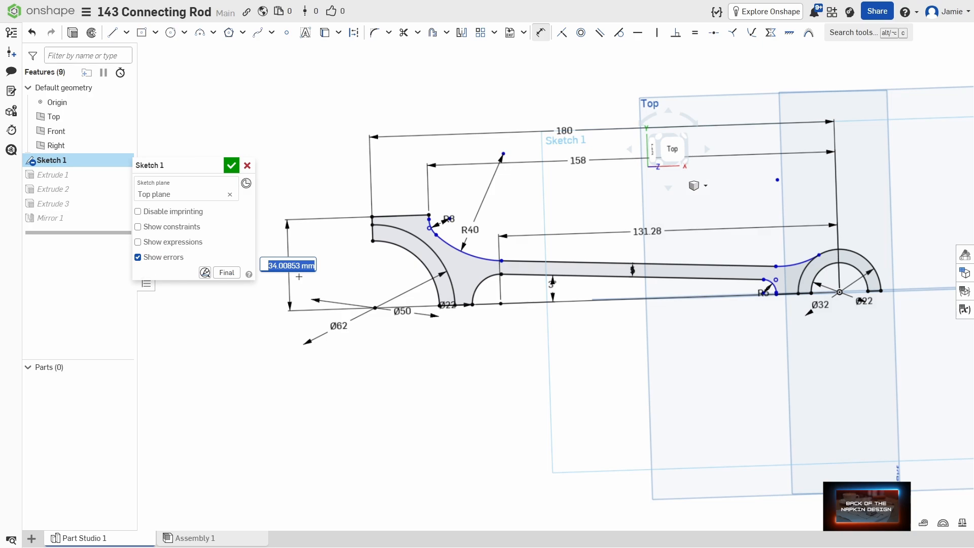
pyautogui.write('74+15)')
pyautogui.write('/2')
pyautogui.press('Return')
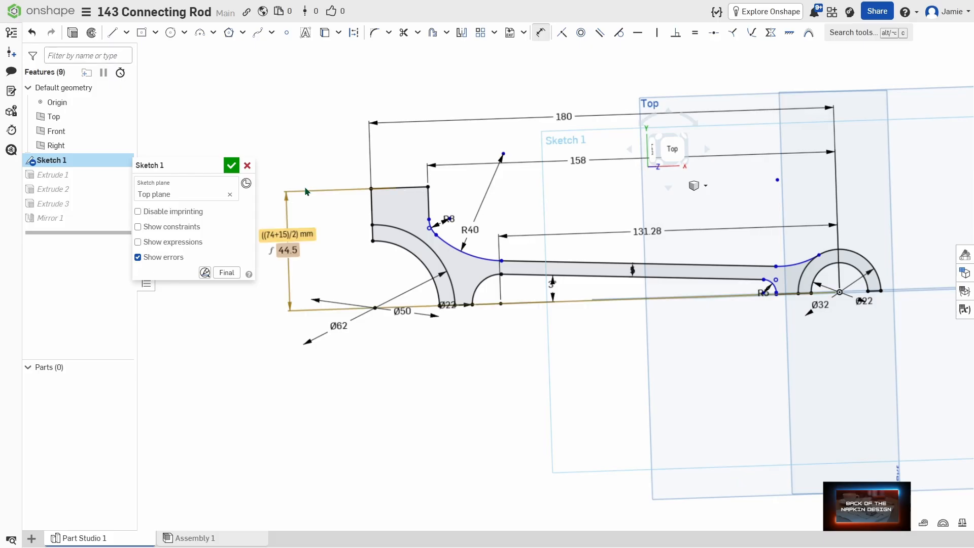
pyautogui.click(231, 166)
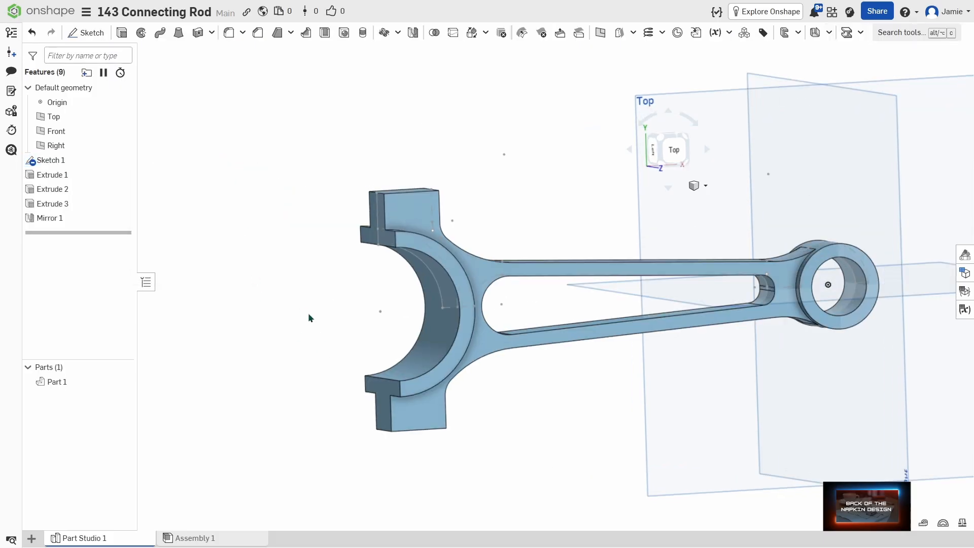
# - Start a sketch on the flat split face of the large end and view it square on
pyautogui.moveTo(309, 313); pyautogui.dragTo(367, 306, button='right')
pyautogui.moveTo(528, 289); pyautogui.dragTo(380, 276, button='middle')
pyautogui.scroll(-1, 381, 276)
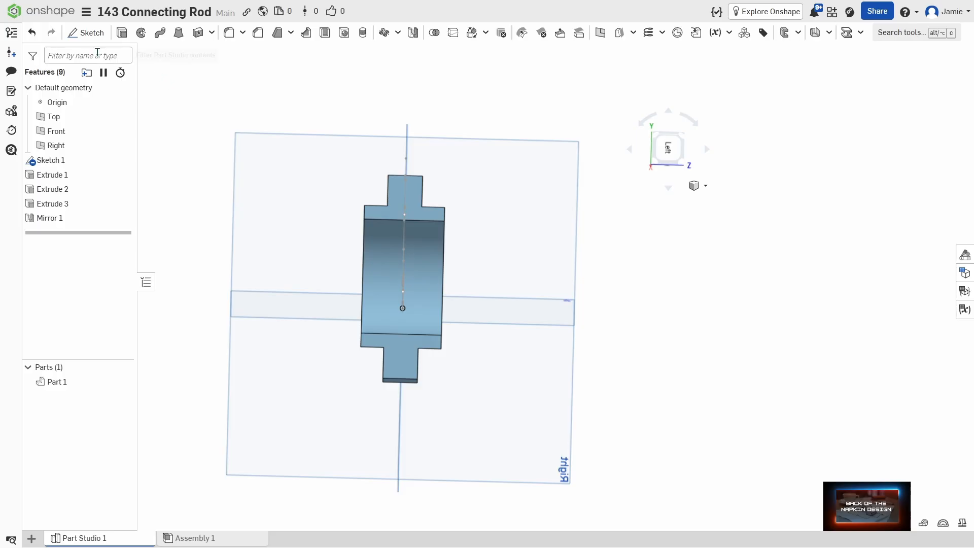
pyautogui.click(83, 32)
pyautogui.click(403, 216)
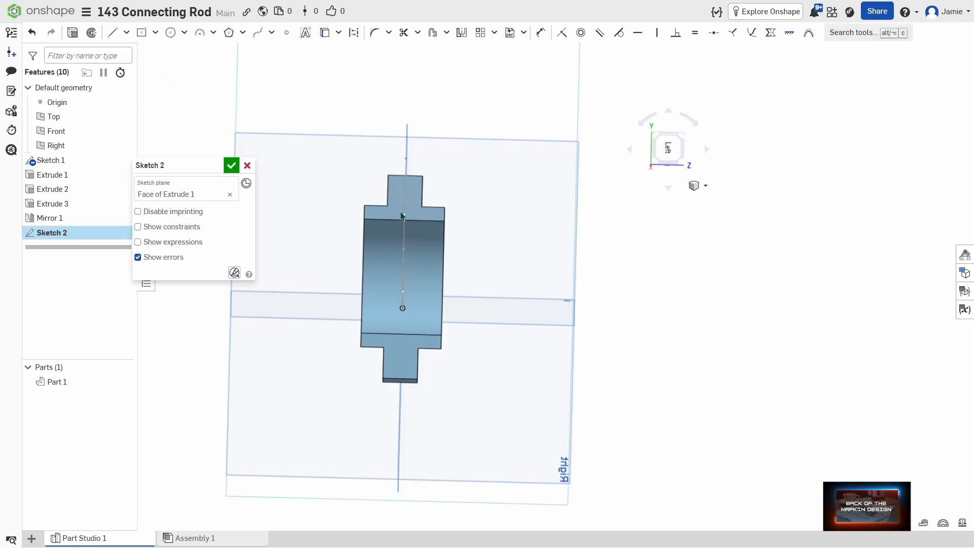
pyautogui.click(668, 148)
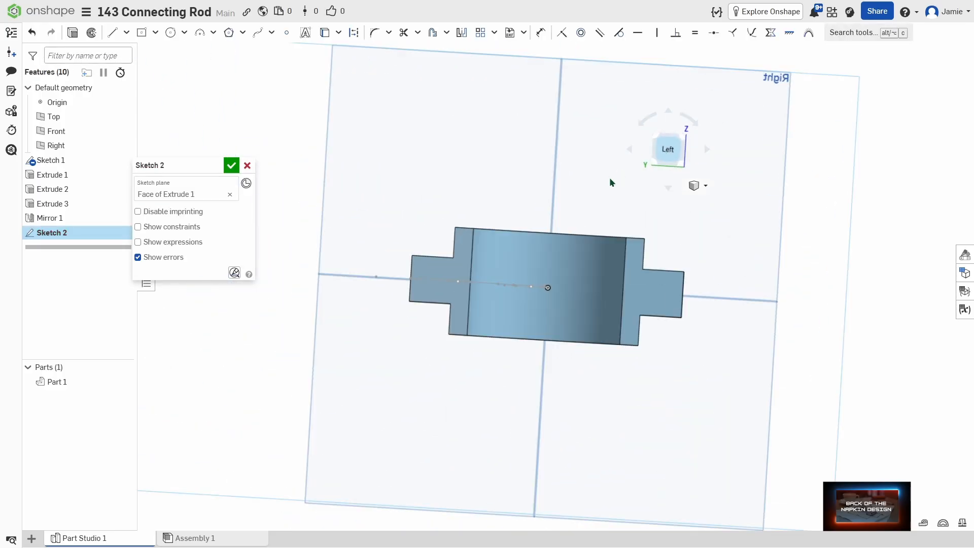
# - Draw a 10 mm diameter circle on the negative-Y bolt lug, centred in line with the origin
pyautogui.click(170, 32)
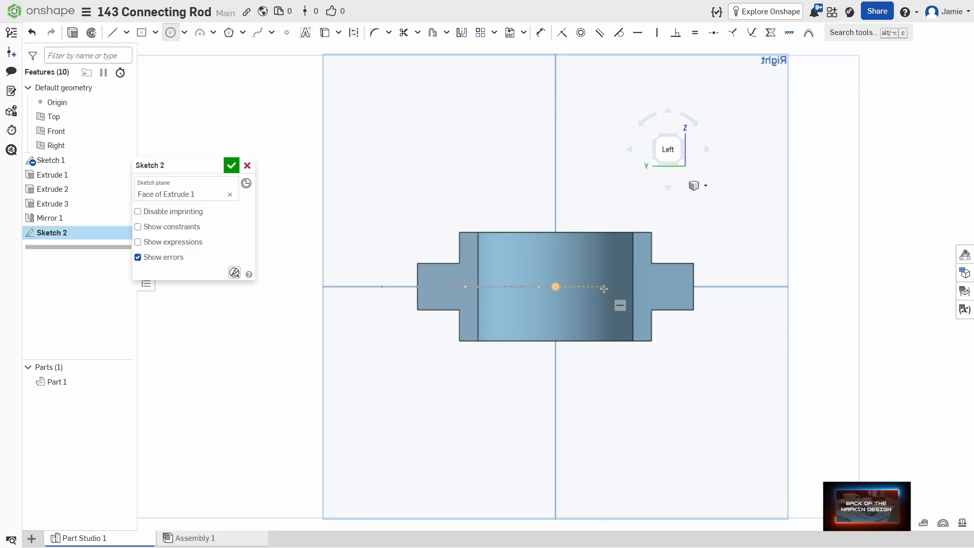
pyautogui.click(669, 286)
pyautogui.click(682, 298)
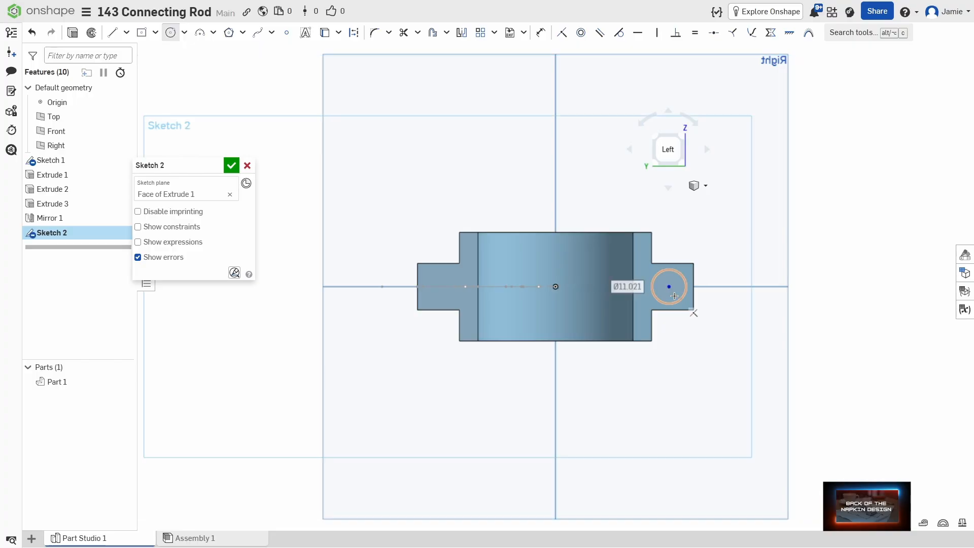
pyautogui.doubleClick(624, 286)
pyautogui.write('10')
pyautogui.press('Return')
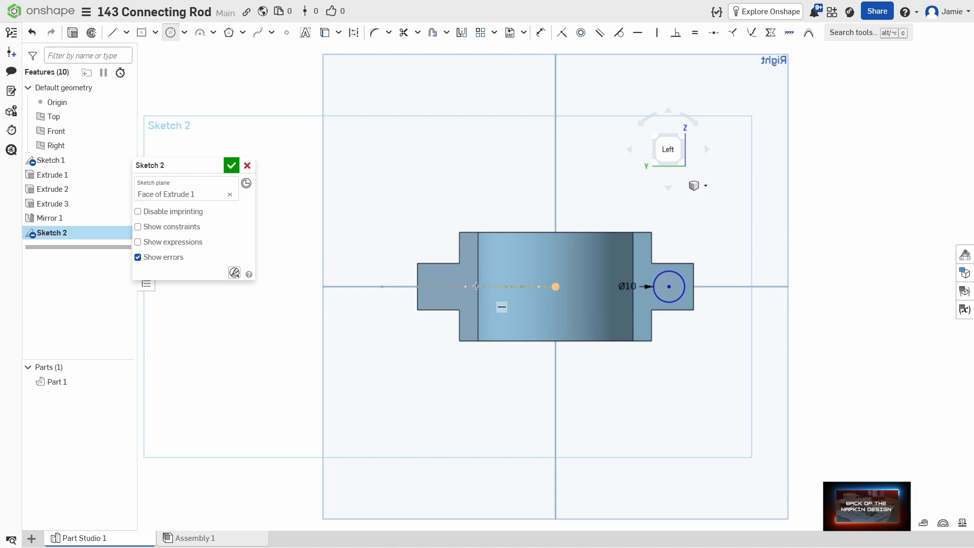
# - Draw a matching 10 mm diameter circle on the opposite, positive-Y bolt lug, in line with the origin
pyautogui.click(442, 287)
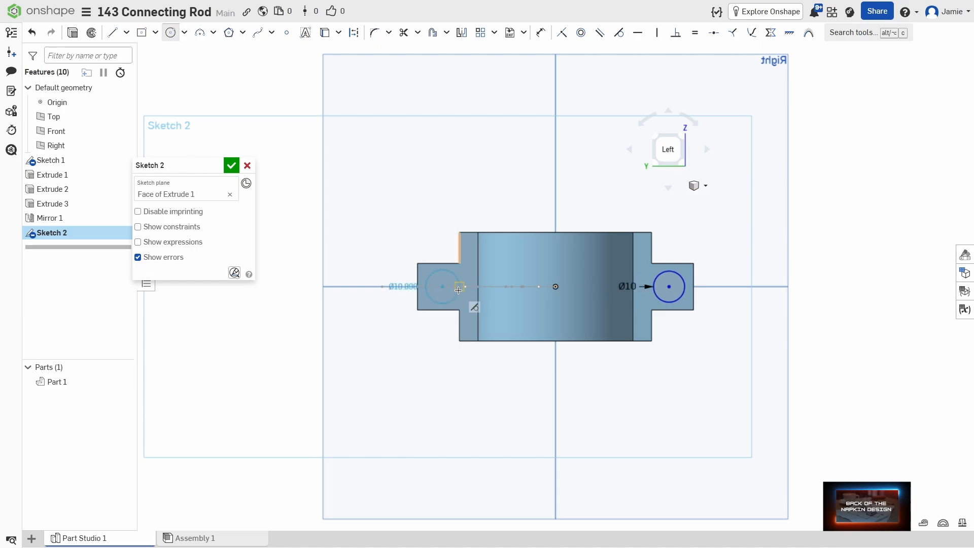
pyautogui.click(460, 294)
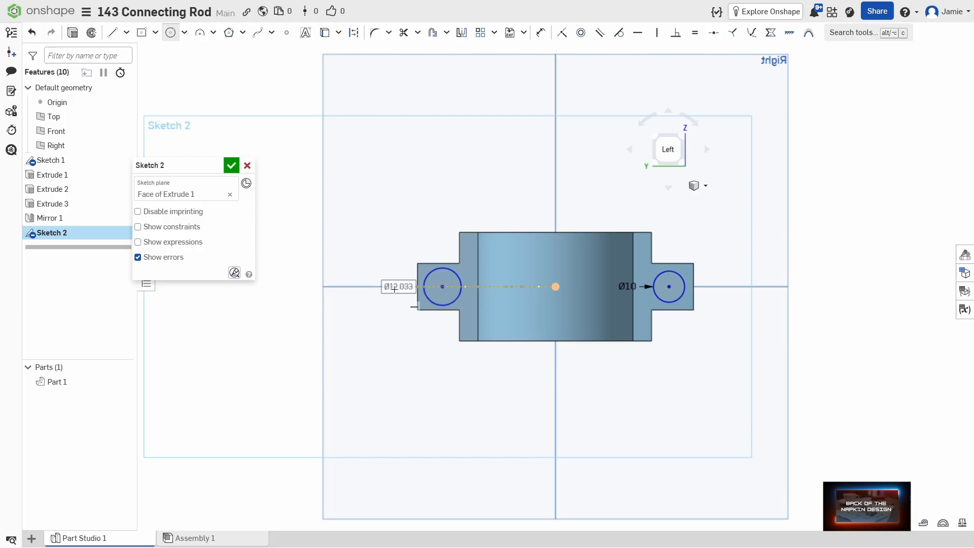
pyautogui.doubleClick(390, 287)
pyautogui.write('10')
pyautogui.press('Return')
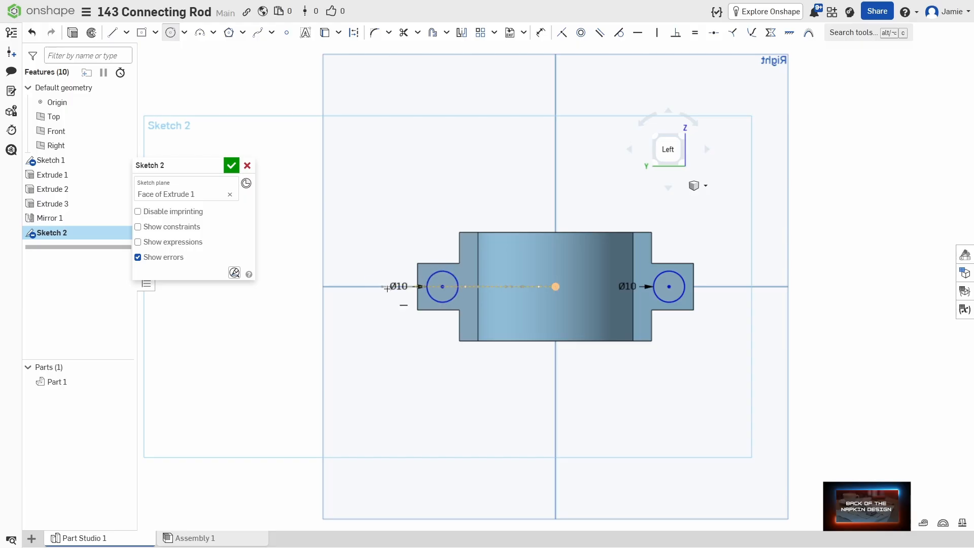
# - Dimension the positive-Y circle's centre at 74/2 mm from the origin
pyautogui.press('u')
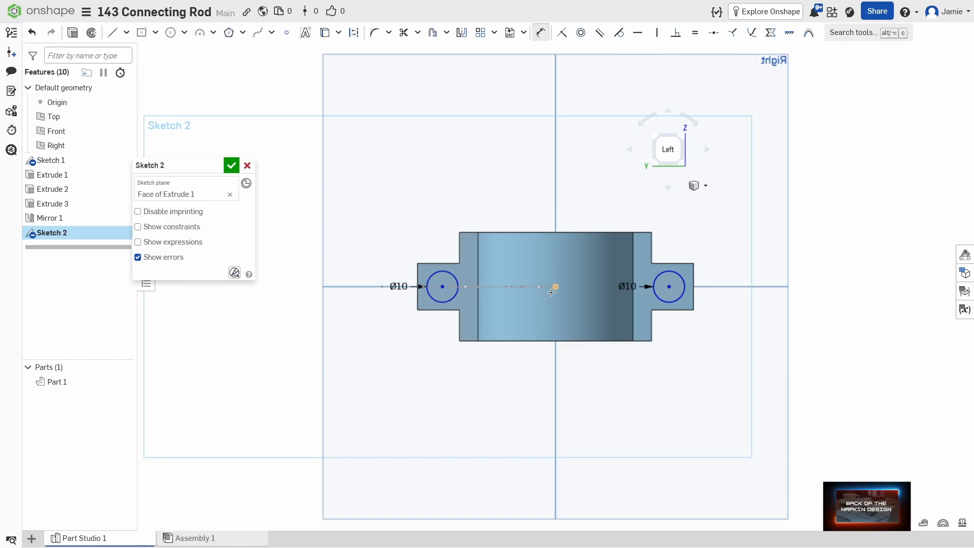
pyautogui.click(443, 288)
pyautogui.click(556, 287)
pyautogui.click(493, 207)
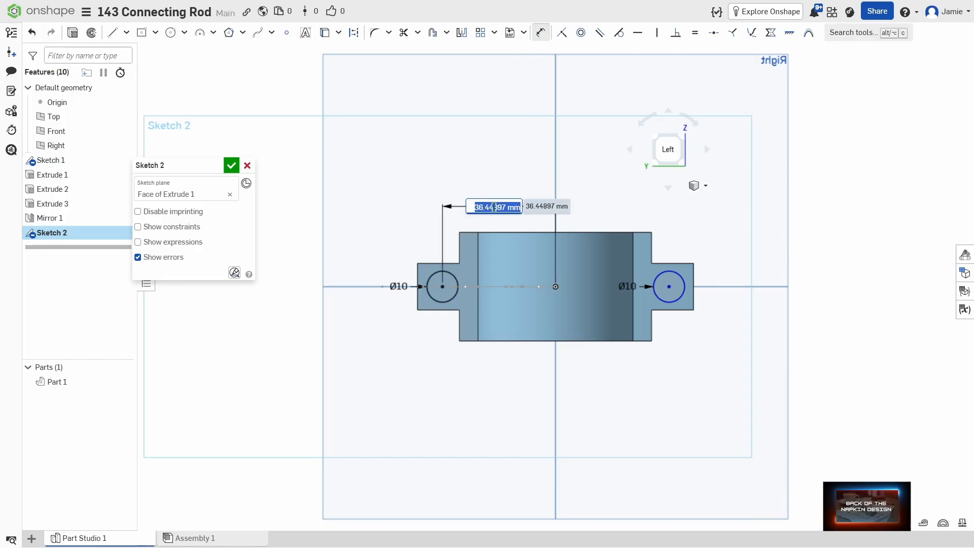
pyautogui.write('74/2')
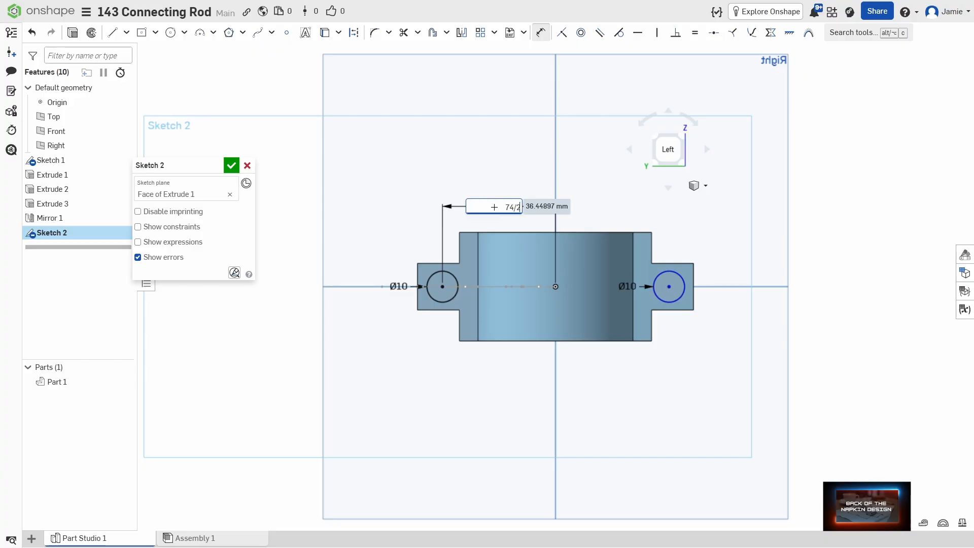
pyautogui.press('Return')
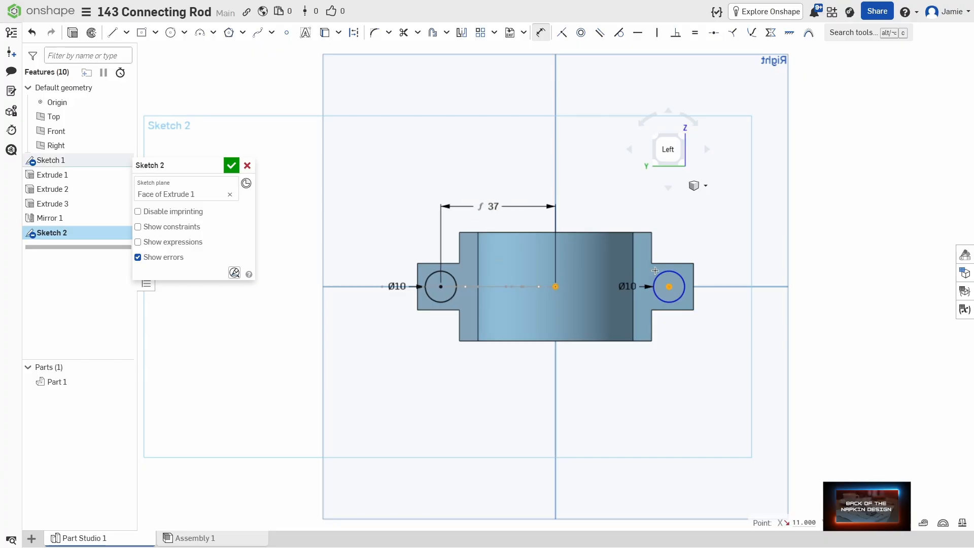
# - Dimension the negative-Y circle's centre 37 mm from the origin and finish the sketch
pyautogui.click(655, 271)
pyautogui.click(611, 207)
pyautogui.press('Escape')
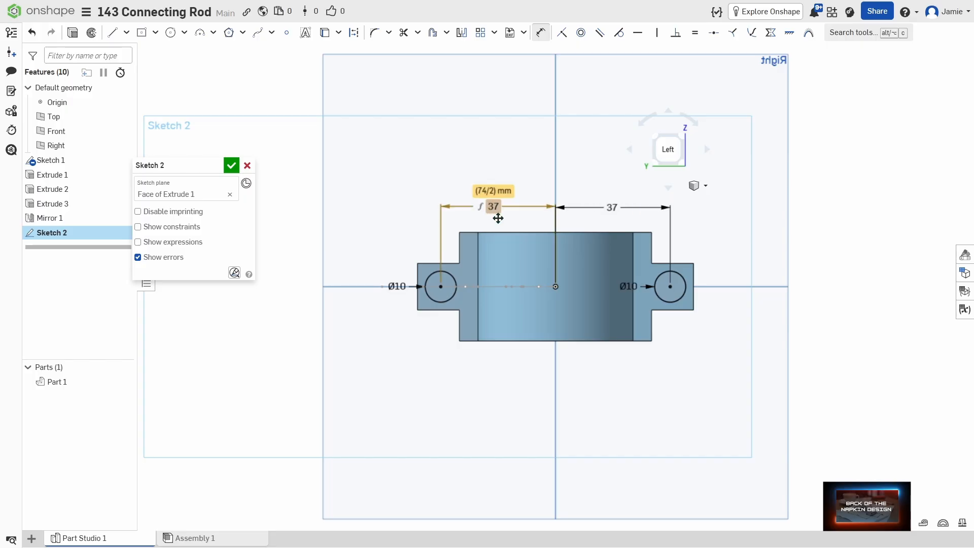
pyautogui.click(231, 165)
# - Set up a Remove extrude of both 10 mm circles through the bolt lugs, with a blind depth of about 34.7 mm
pyautogui.moveTo(468, 317); pyautogui.dragTo(487, 350, button='right')
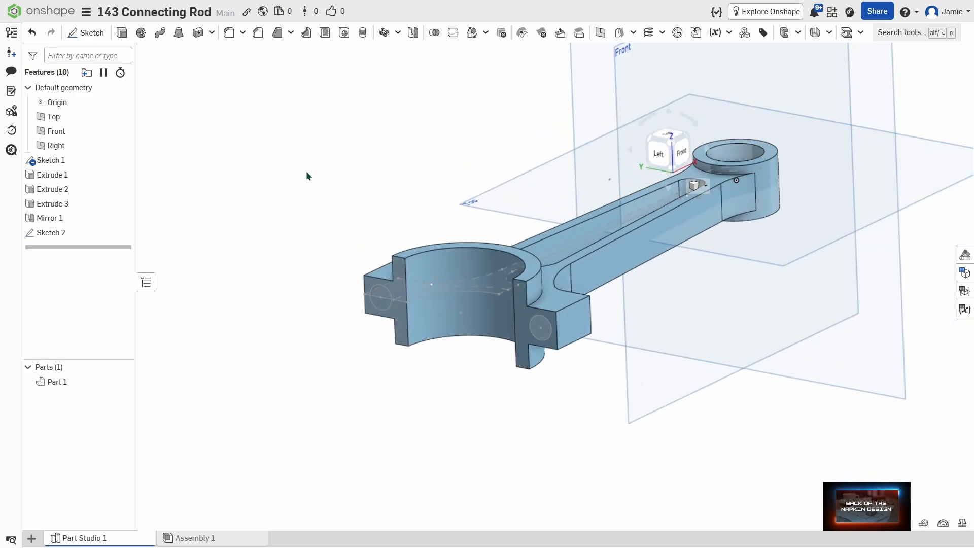
pyautogui.click(122, 34)
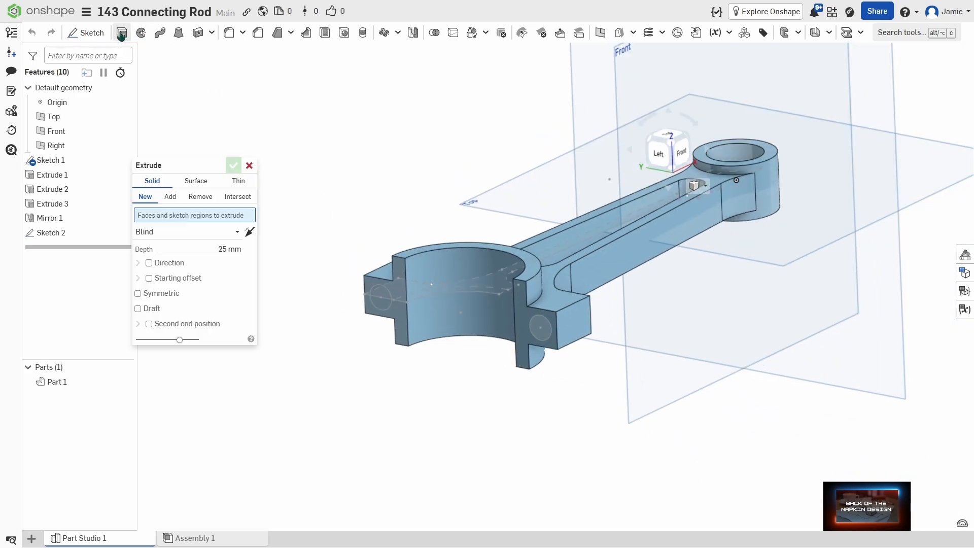
pyautogui.click(200, 196)
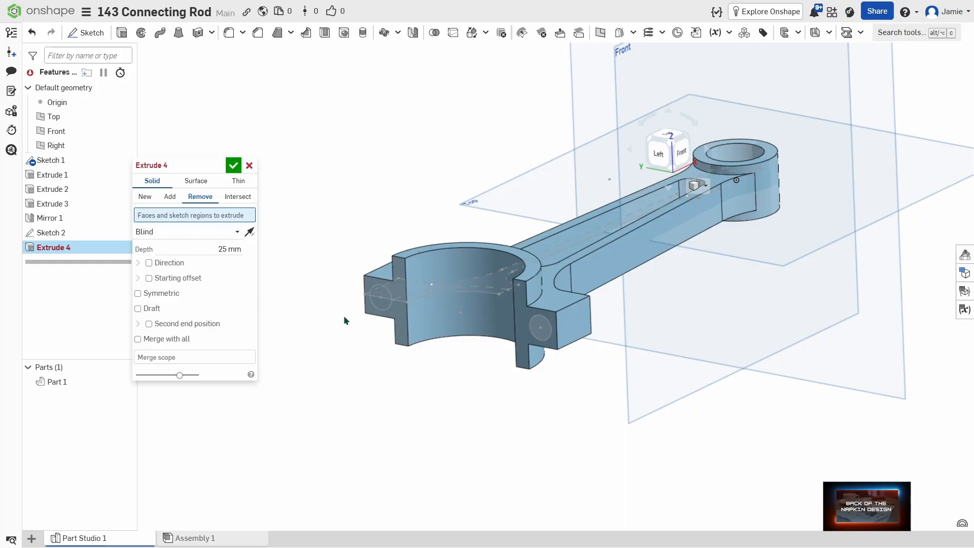
pyautogui.click(381, 297)
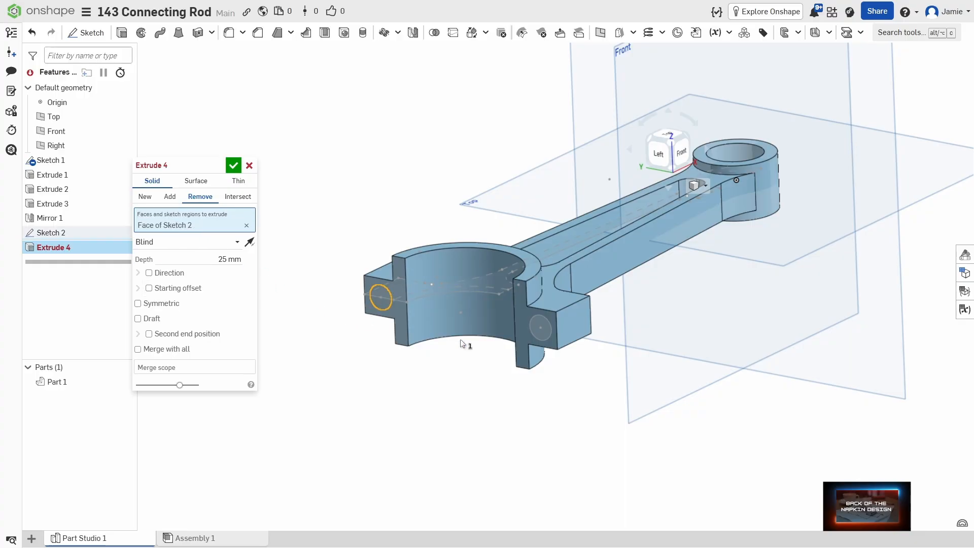
pyautogui.click(540, 336)
pyautogui.moveTo(635, 352)
pyautogui.mouseDown(button='right')
pyautogui.moveTo(598, 370)
pyautogui.moveTo(618, 416)
pyautogui.mouseUp(button='right')
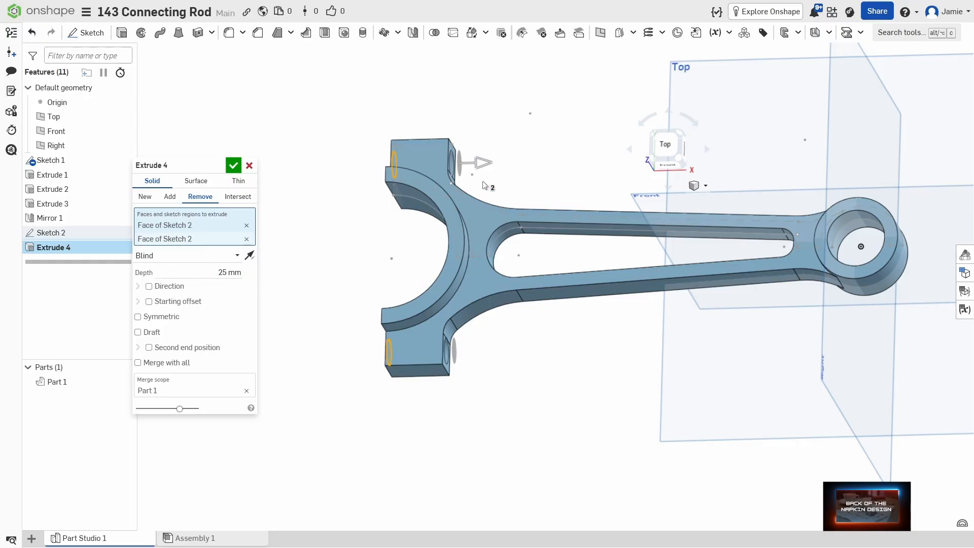
pyautogui.moveTo(522, 166); pyautogui.dragTo(505, 165)
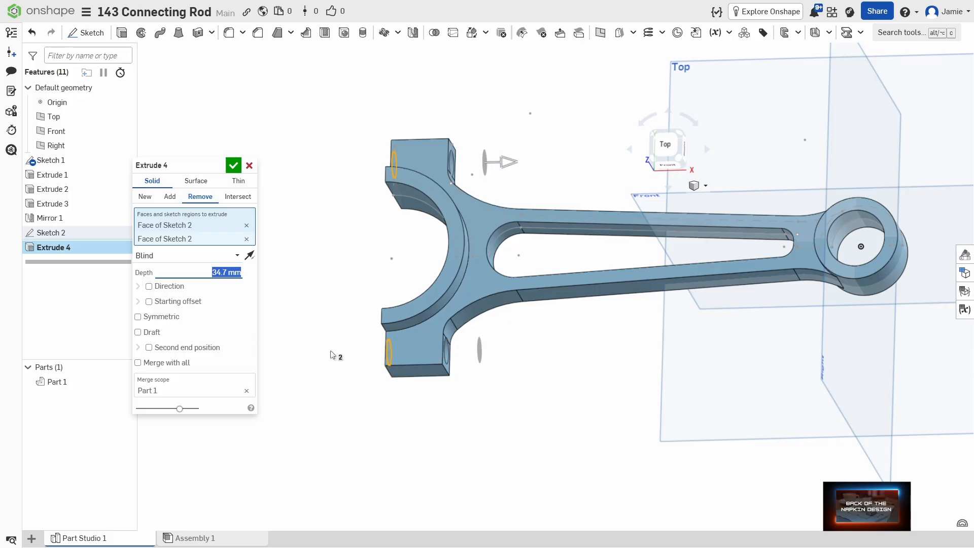
pyautogui.moveTo(508, 422)
pyautogui.mouseDown(button='right')
pyautogui.moveTo(496, 417)
pyautogui.moveTo(505, 420)
pyautogui.mouseUp(button='right')
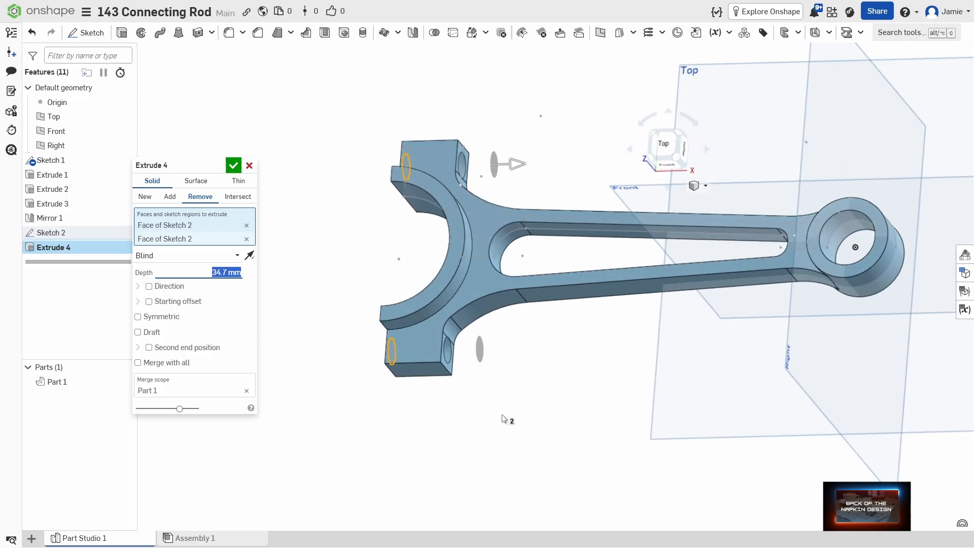
# - Change the cut's end type to Up to face, ending at the lug's back face, and accept the extrude
pyautogui.click(181, 256)
pyautogui.click(168, 305)
pyautogui.scroll(5, 456, 343)
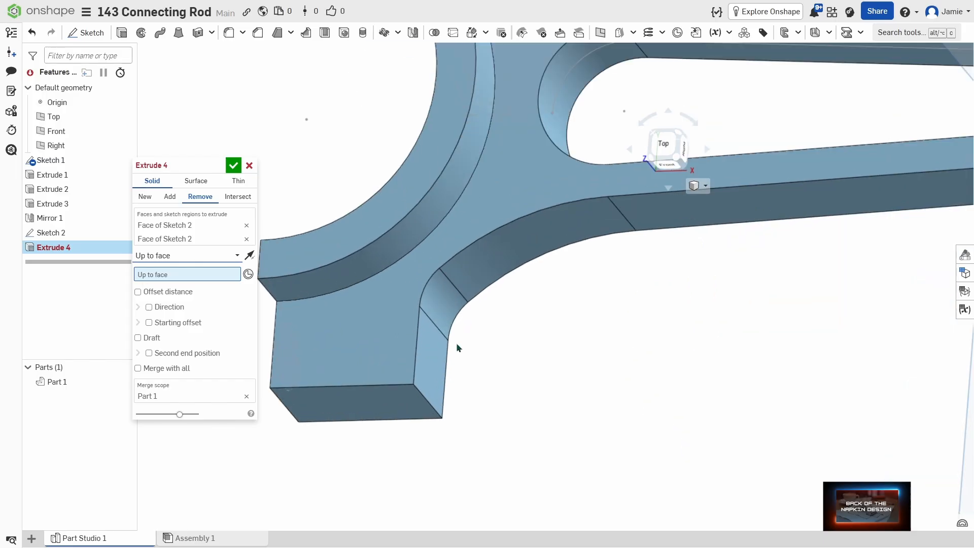
pyautogui.click(428, 342)
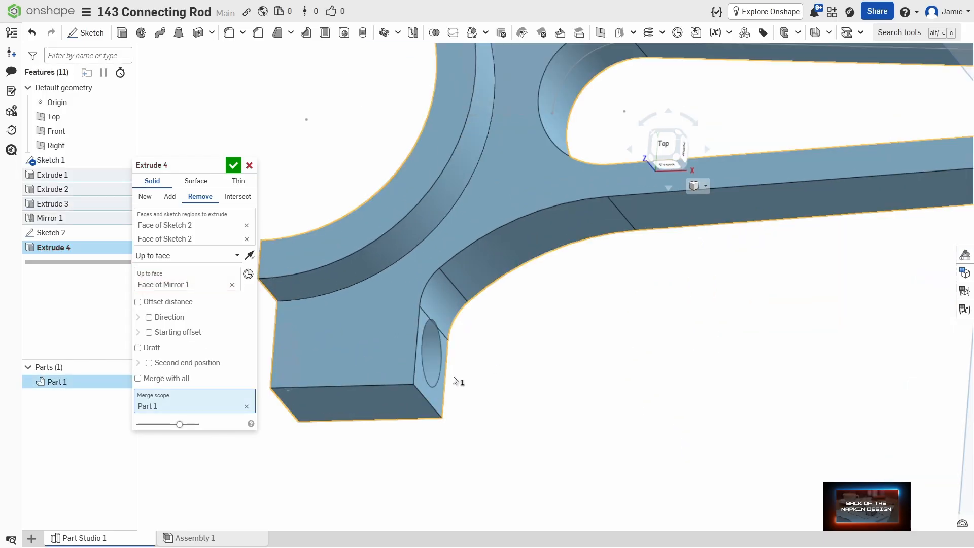
pyautogui.moveTo(453, 380); pyautogui.dragTo(444, 321, button='right')
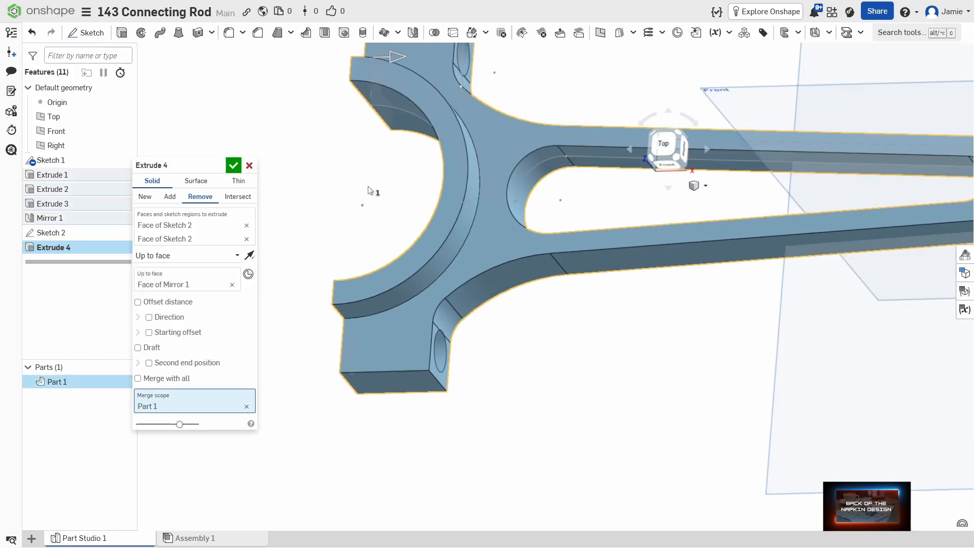
pyautogui.scroll(-1, 472, 332)
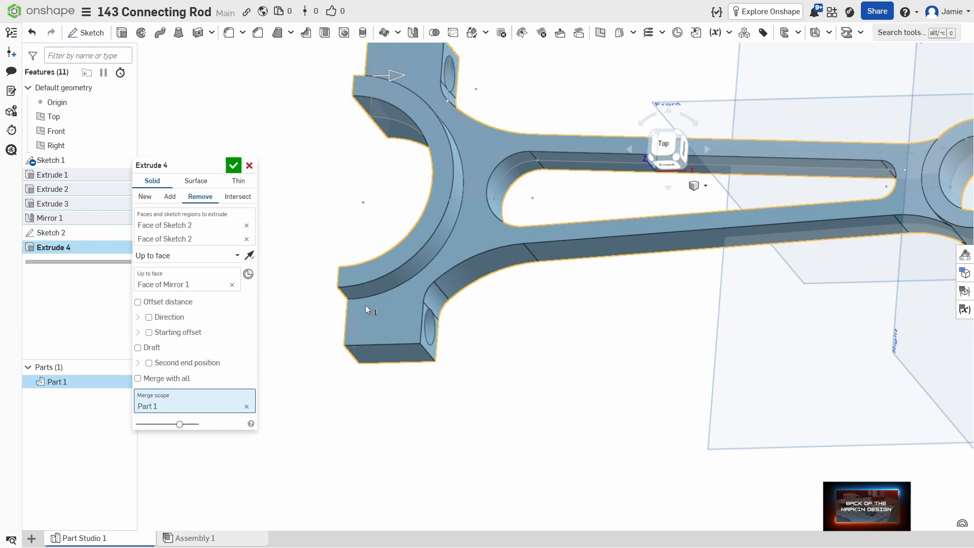
pyautogui.click(233, 165)
# - Hide the Top, Front and Right planes so only the connecting rod remains displayed
pyautogui.moveTo(528, 314); pyautogui.dragTo(419, 342, button='right')
pyautogui.scroll(5, 598, 325)
pyautogui.scroll(-5, 484, 339)
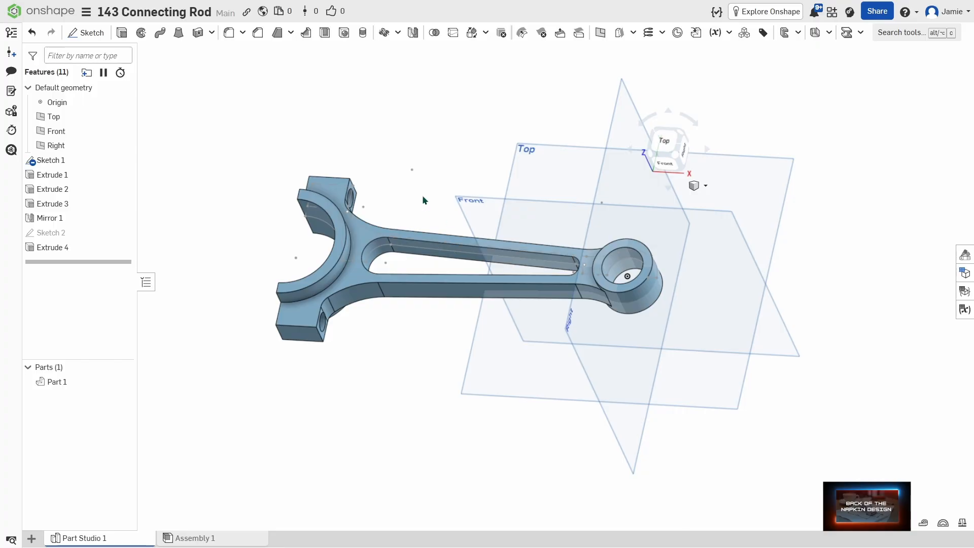
pyautogui.moveTo(422, 195); pyautogui.dragTo(368, 183, button='right')
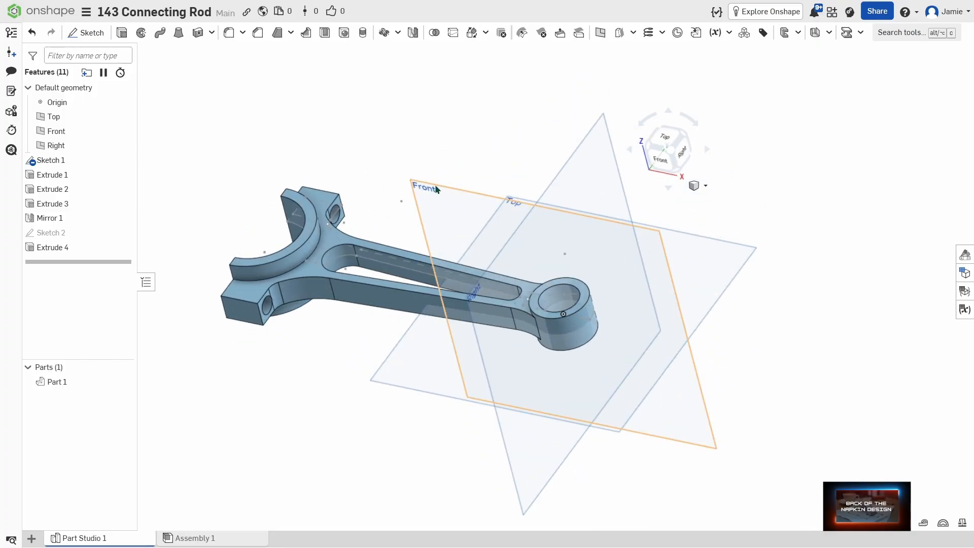
pyautogui.click(436, 188)
pyautogui.rightClick(435, 187)
pyautogui.click(480, 242)
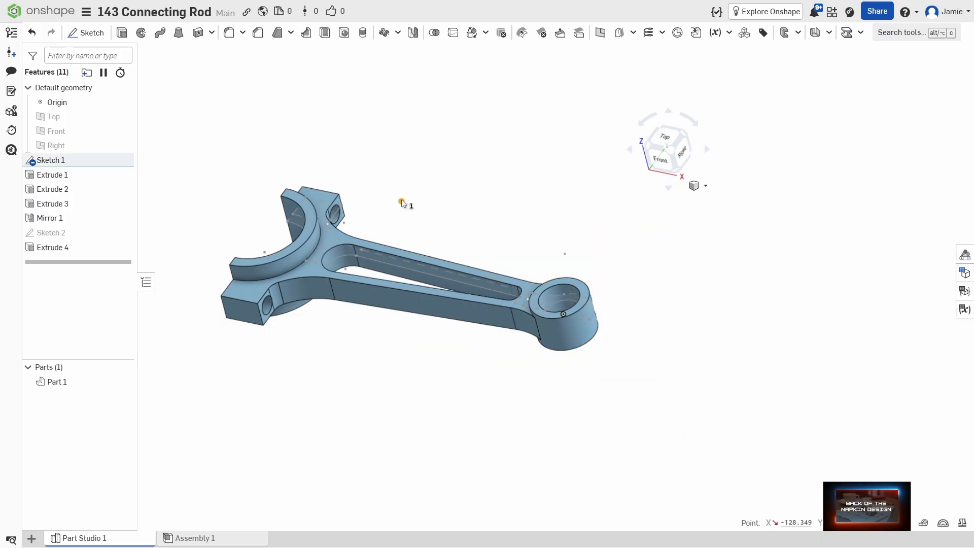
# - Hide Sketch 1 and set up an equal-distance chamfer of 1.5 mm around the slot's edge on the rod's upper face
pyautogui.press('y')
pyautogui.hotkey('shift', '7')
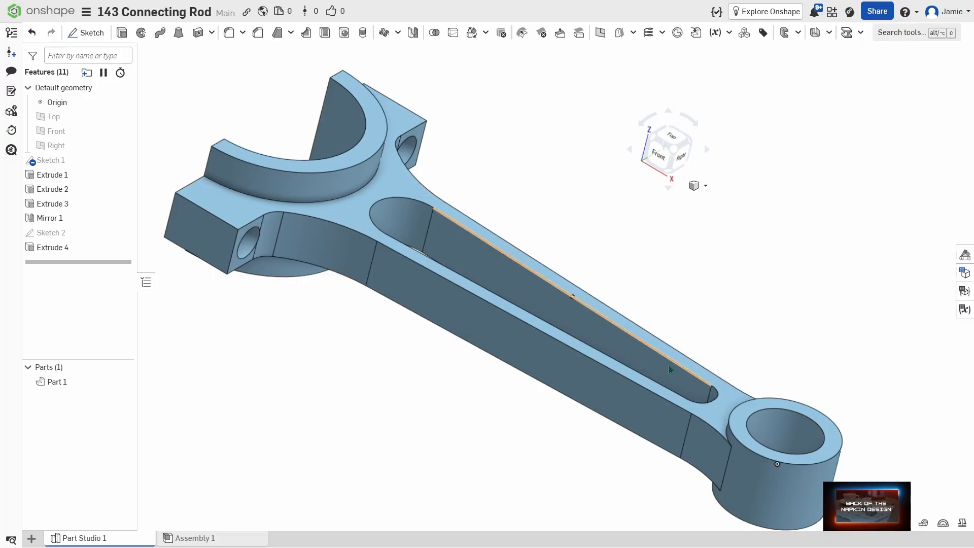
pyautogui.click(252, 34)
pyautogui.click(457, 223)
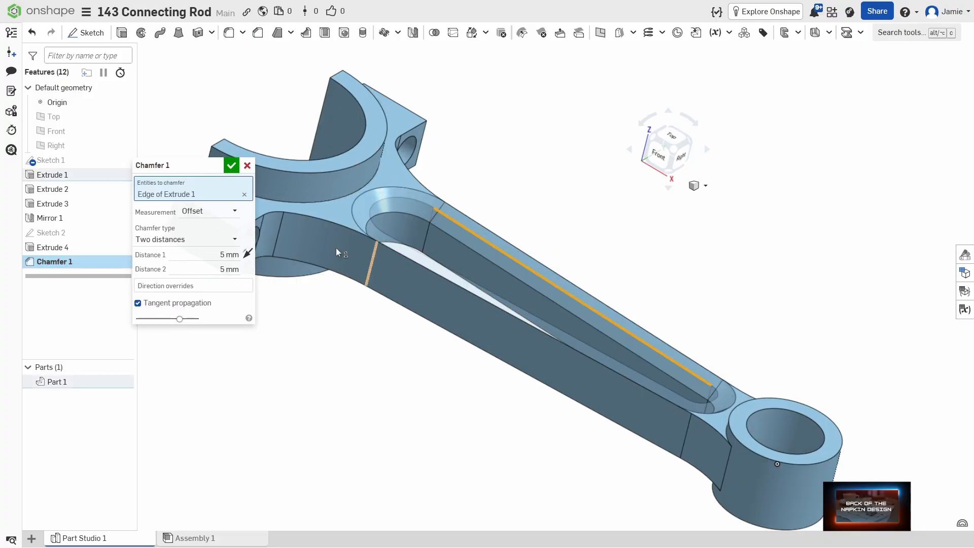
pyautogui.click(182, 239)
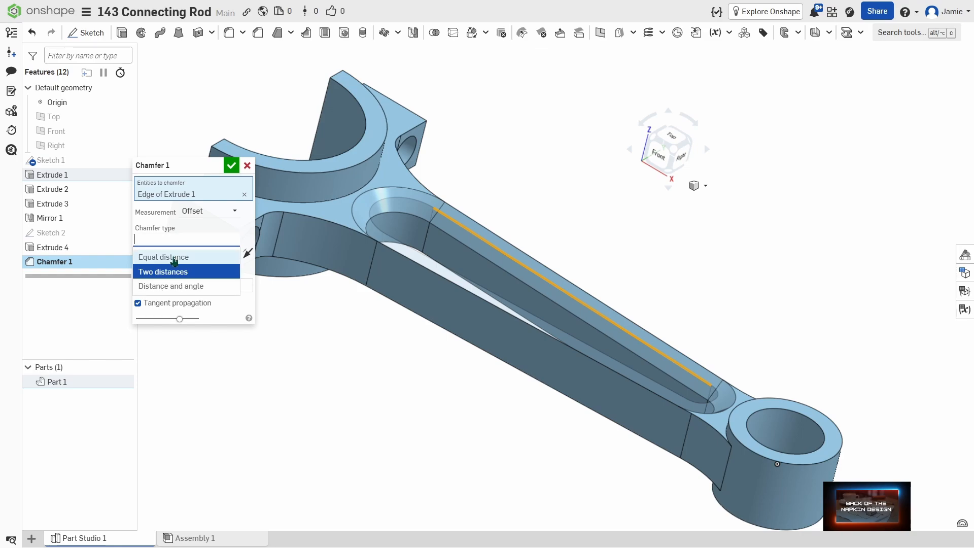
pyautogui.click(195, 255)
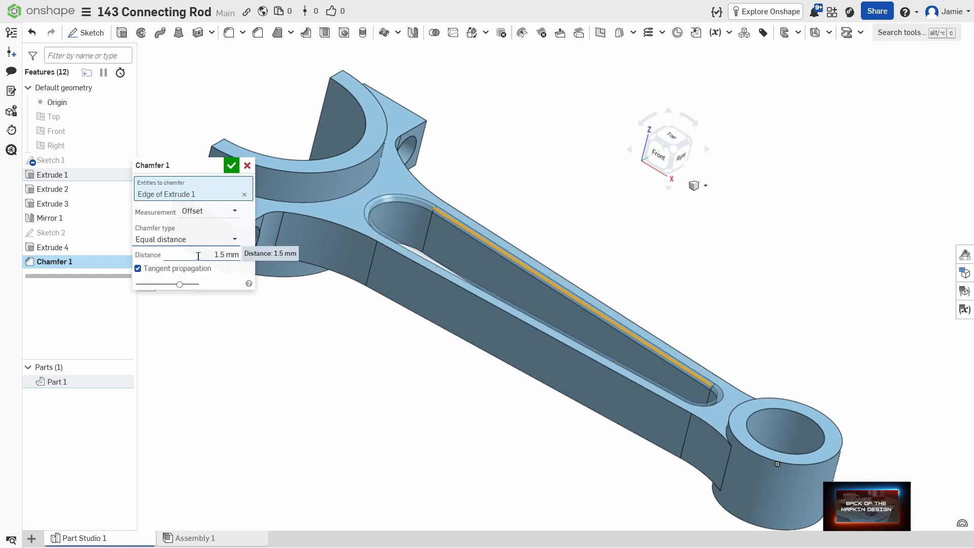
pyautogui.click(198, 256)
# - Add the slot's edge on the rod's opposite face to the 1.5 mm chamfer and accept the feature
pyautogui.moveTo(416, 427); pyautogui.dragTo(436, 261, button='right')
pyautogui.click(435, 236)
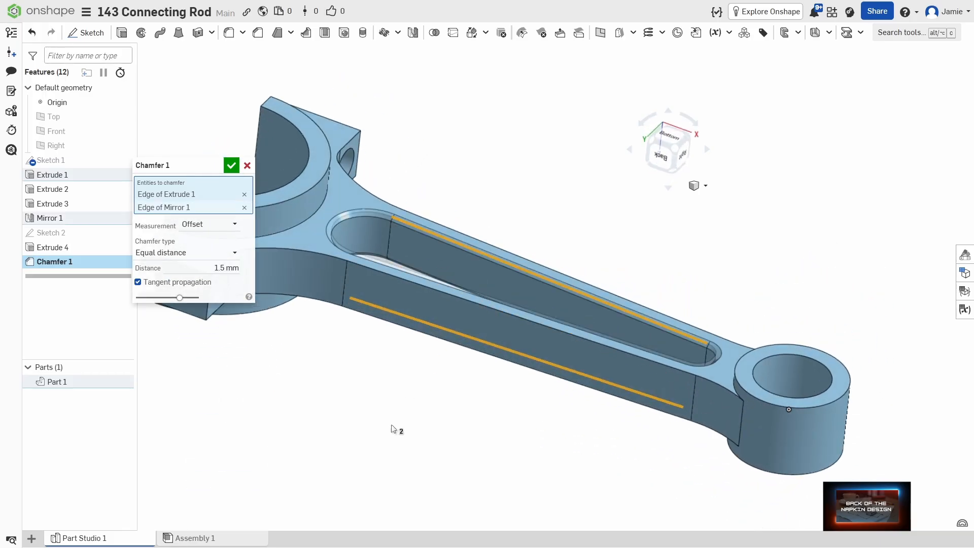
pyautogui.click(231, 166)
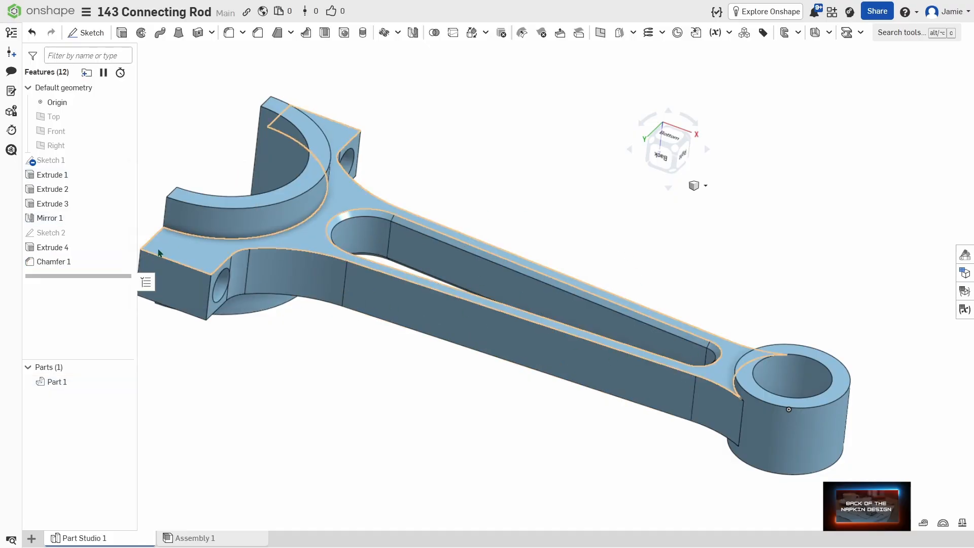
pyautogui.doubleClick(56, 261)
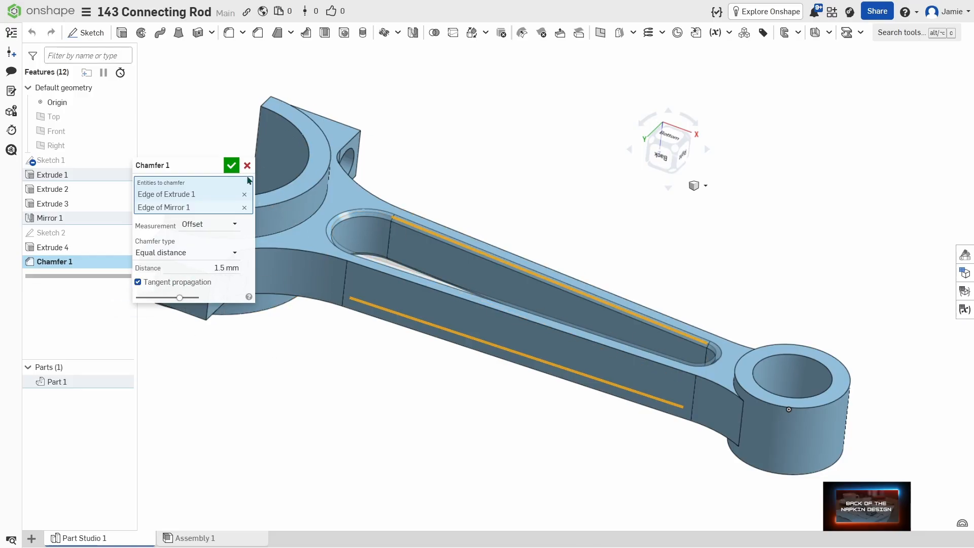
pyautogui.click(232, 165)
pyautogui.scroll(-2, 500, 236)
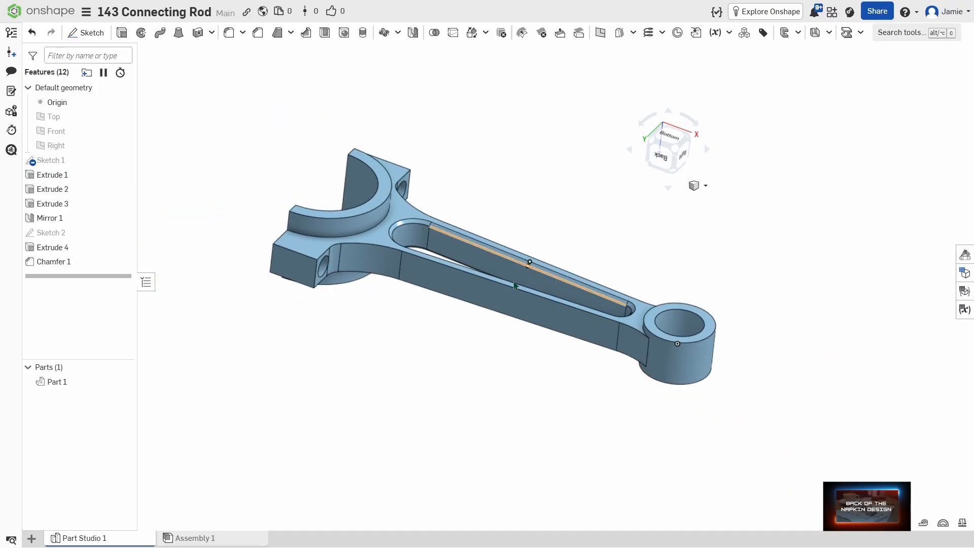
pyautogui.scroll(2, 504, 324)
pyautogui.scroll(-2, 468, 392)
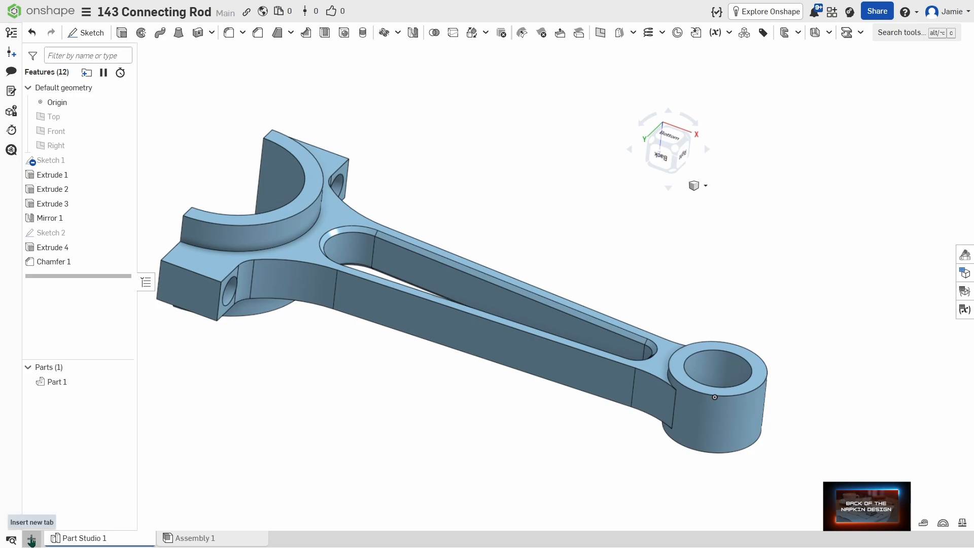
# - Create a new drawing from the ANSI_B_MM.dwt template with no views
pyautogui.click(31, 539)
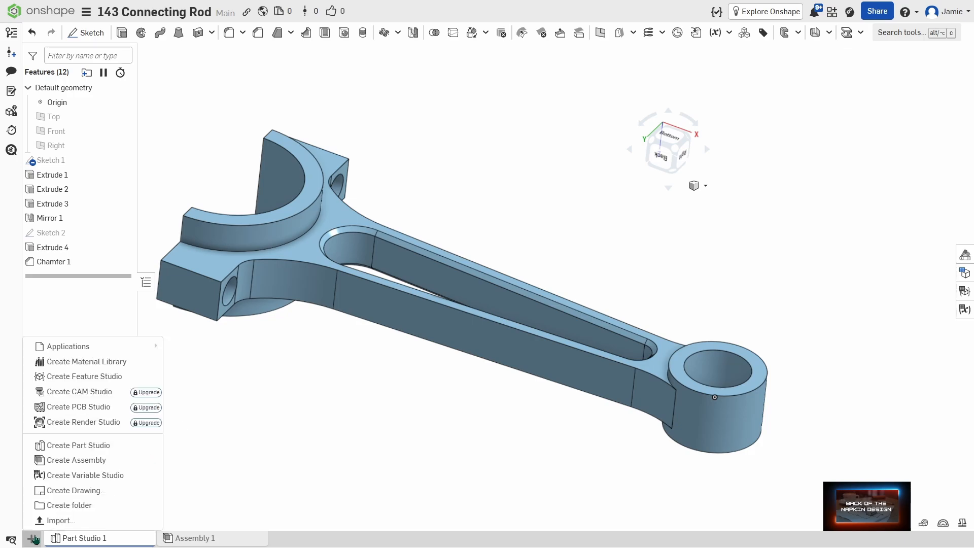
pyautogui.click(76, 490)
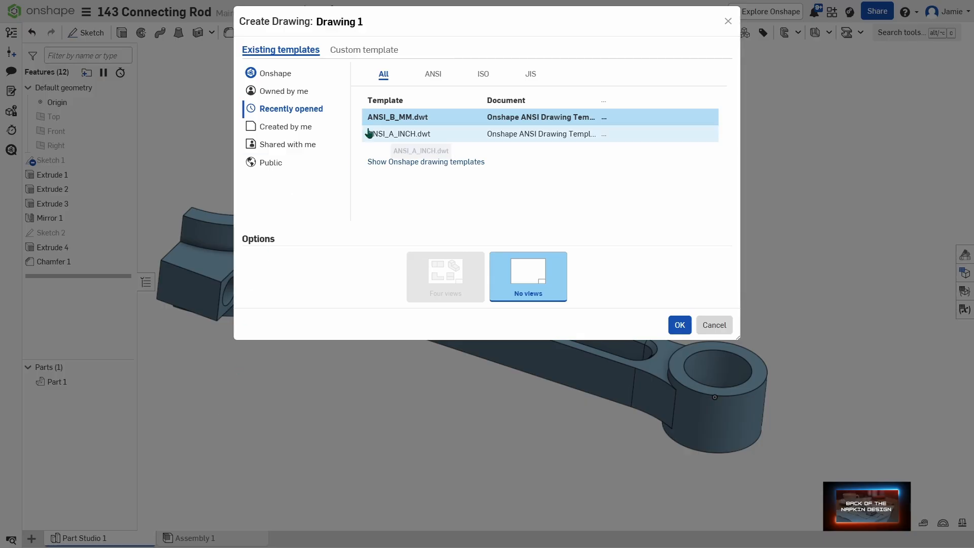
pyautogui.click(417, 120)
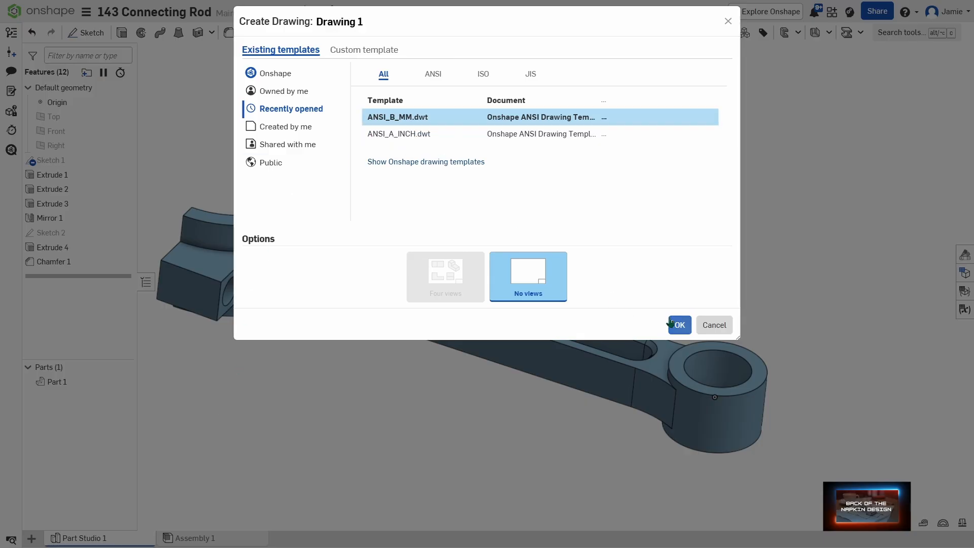
pyautogui.click(670, 321)
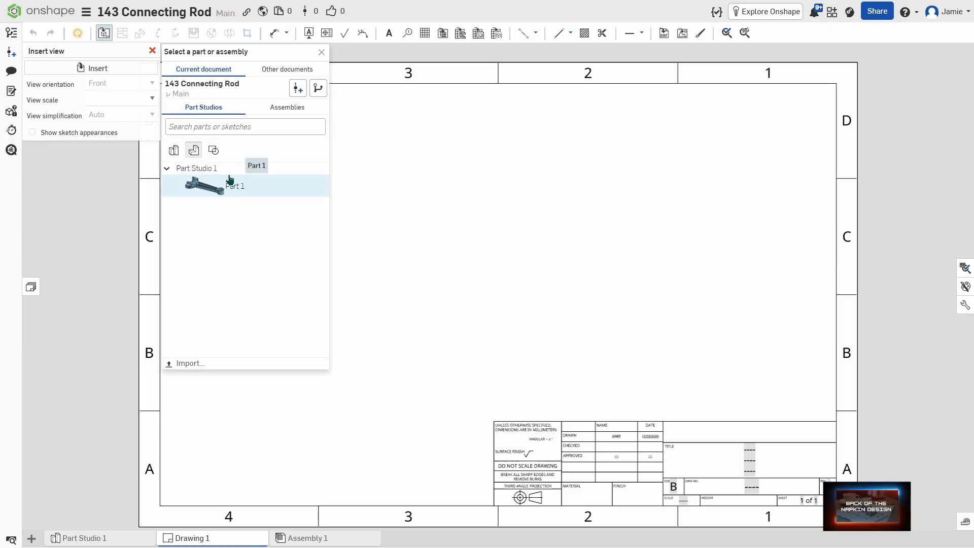
# - Insert a front view of Part 1 with a projected top view above it, and move both views lower on the sheet, spaced apart
pyautogui.click(229, 182)
pyautogui.click(372, 234)
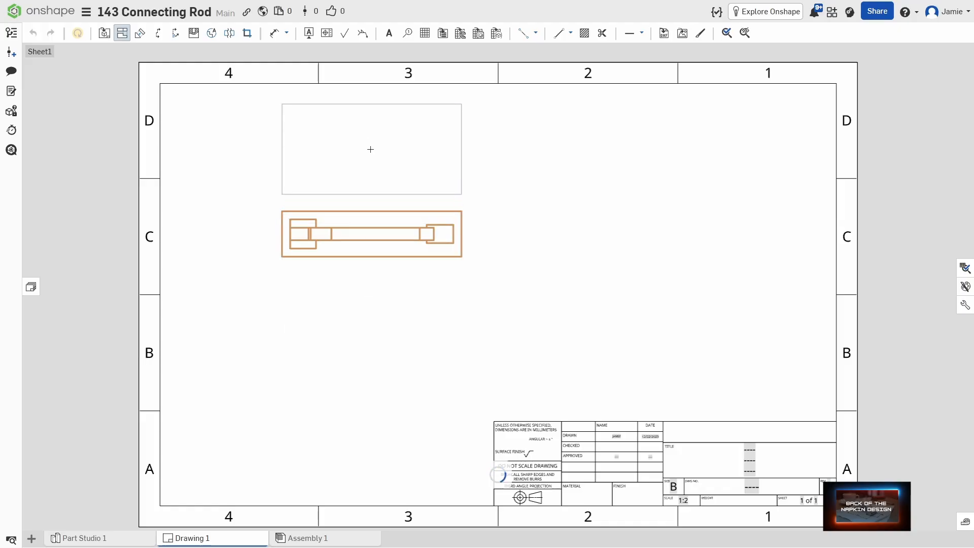
pyautogui.click(370, 149)
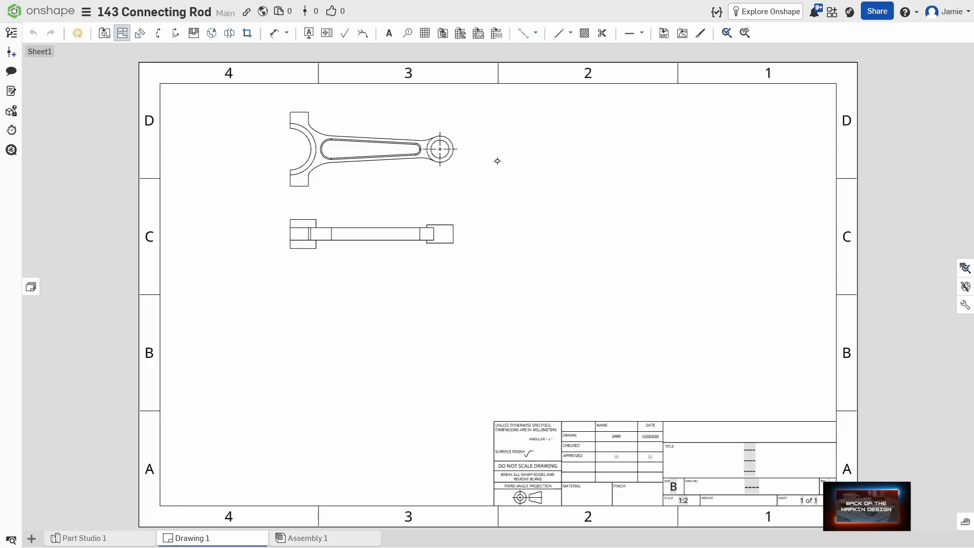
pyautogui.press('Escape')
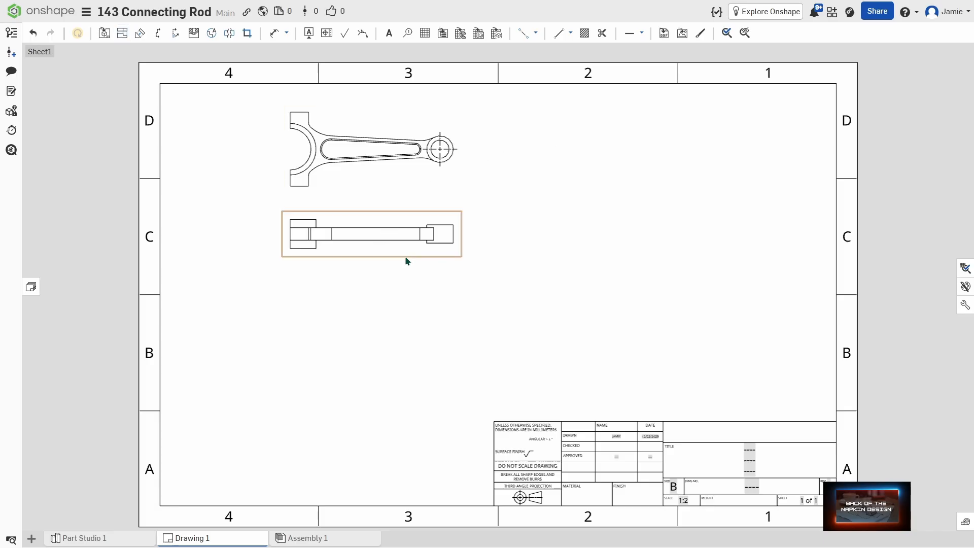
pyautogui.moveTo(405, 259); pyautogui.dragTo(395, 435)
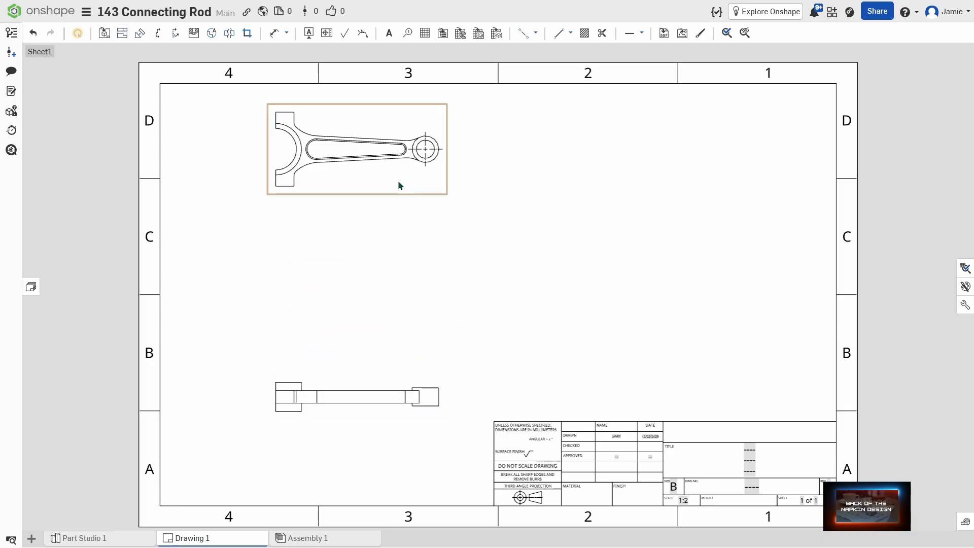
pyautogui.moveTo(399, 191); pyautogui.dragTo(397, 301)
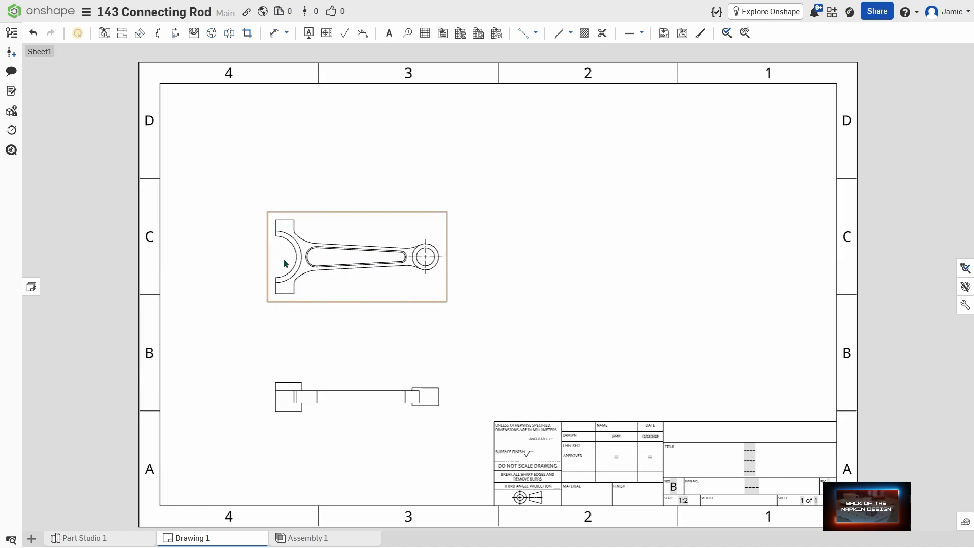
# - Create vertical section view A through the midpoint of the bolt lug's outer edge and place it beside the top view
pyautogui.click(160, 34)
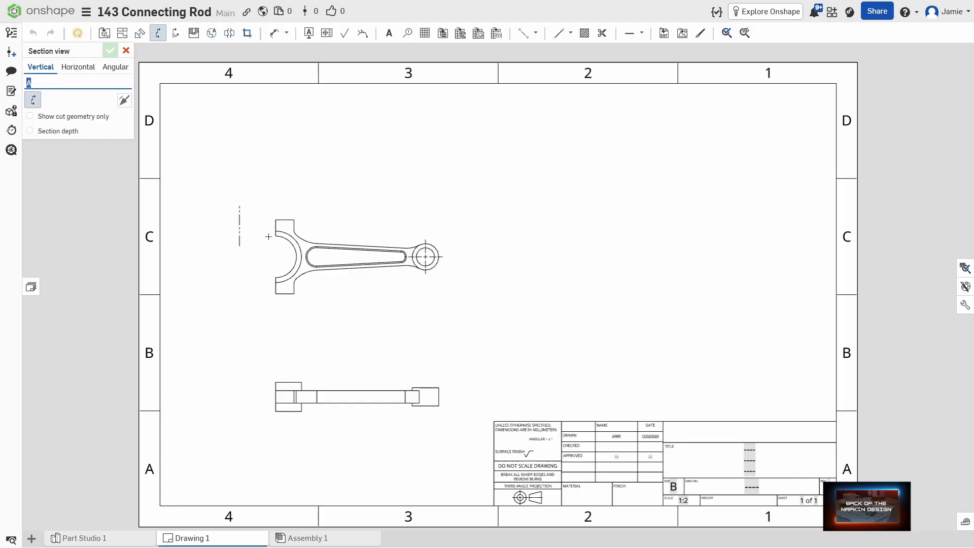
pyautogui.scroll(5, 255, 212)
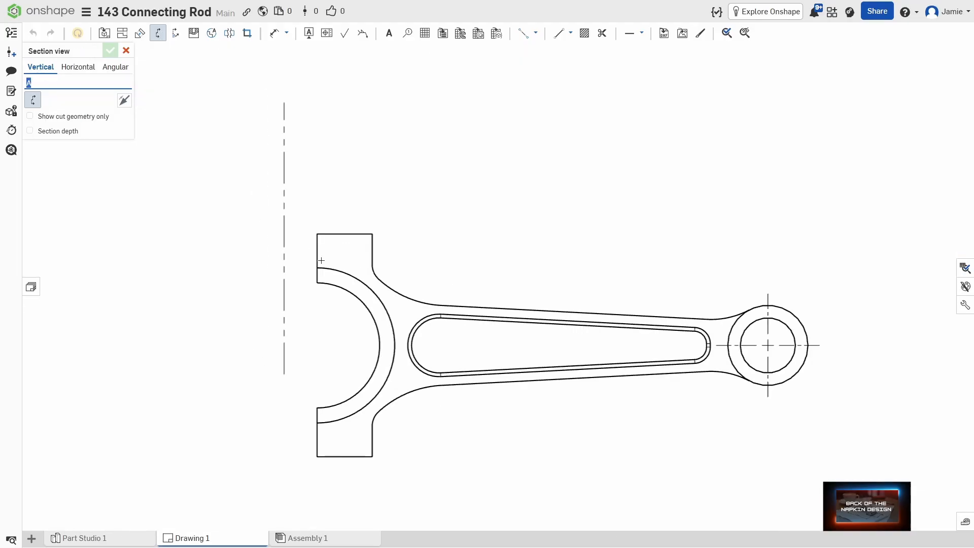
pyautogui.click(345, 235)
pyautogui.scroll(-5, 406, 324)
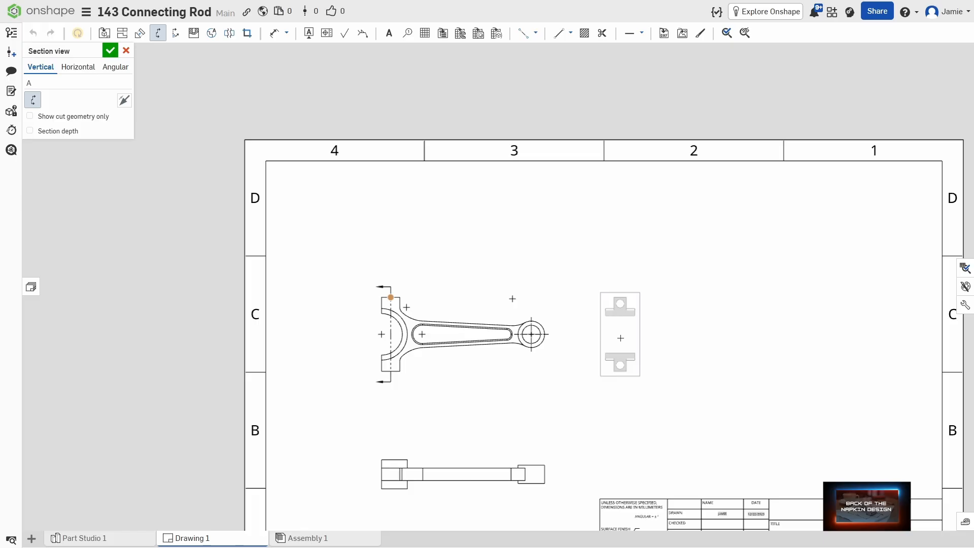
pyautogui.click(621, 338)
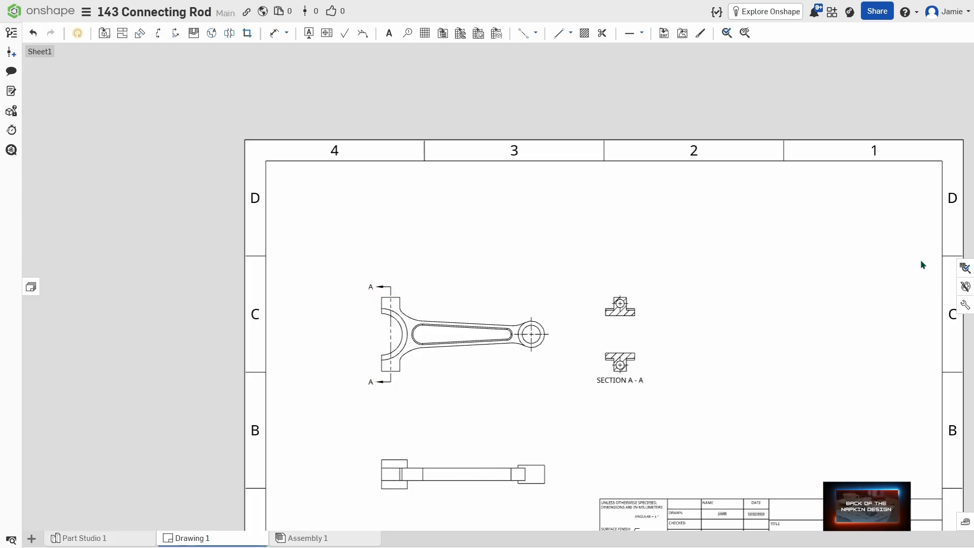
# - Insert an isometric view of the part at the 1:2 sheet scale in the sheet's upper-right corner area
pyautogui.click(104, 33)
pyautogui.click(99, 85)
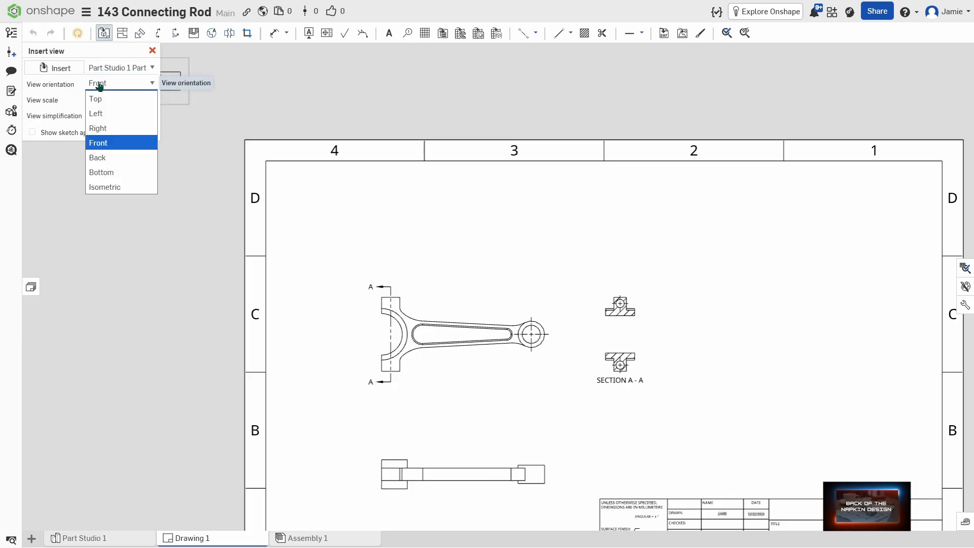
pyautogui.click(113, 188)
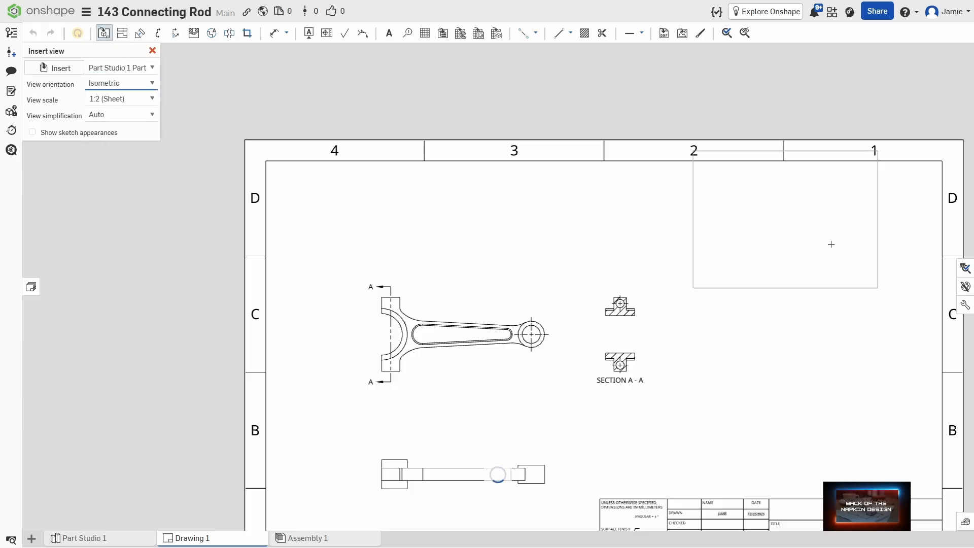
pyautogui.click(849, 249)
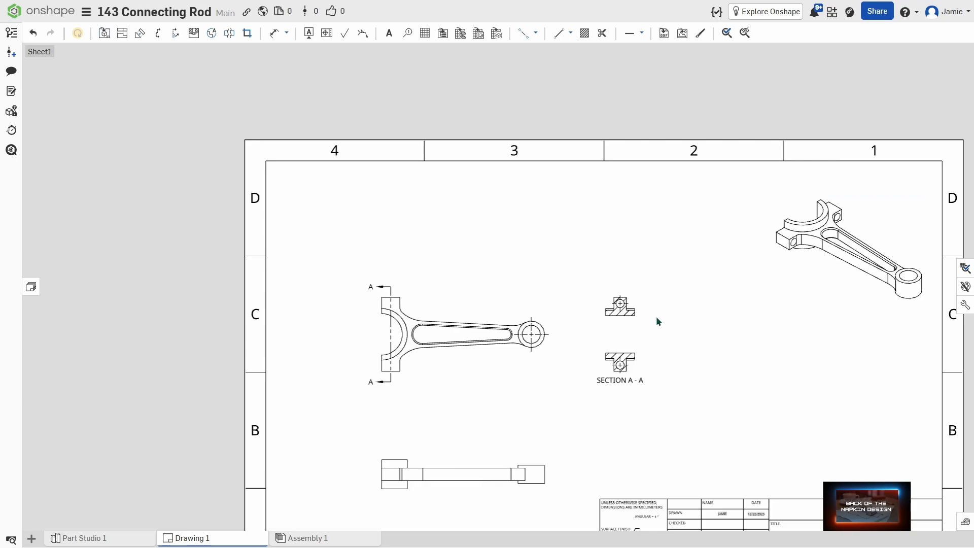
# - Dimension the top view's horizontal distances from the small-end centre to the slot's nearest inner edge and to the lug's rod-side edge
pyautogui.scroll(3, 550, 363)
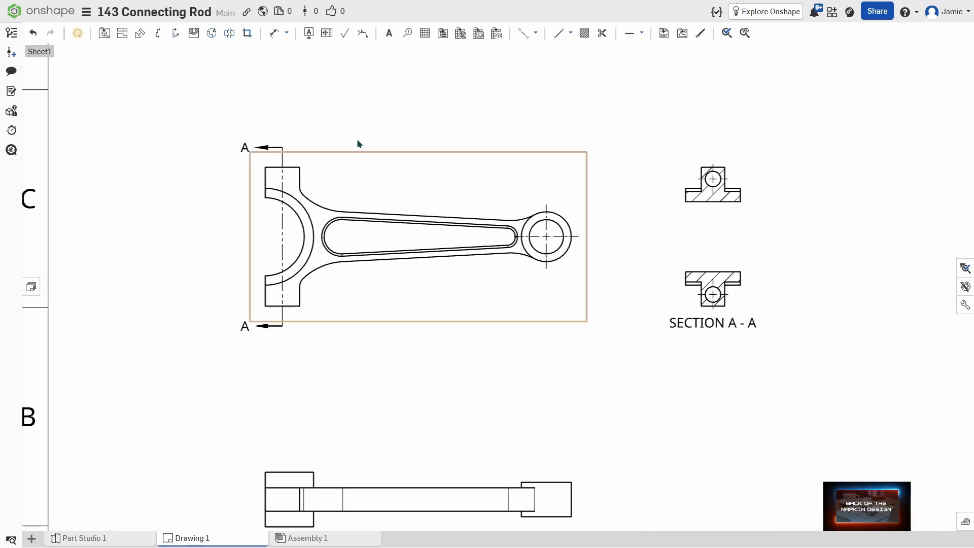
pyautogui.click(275, 33)
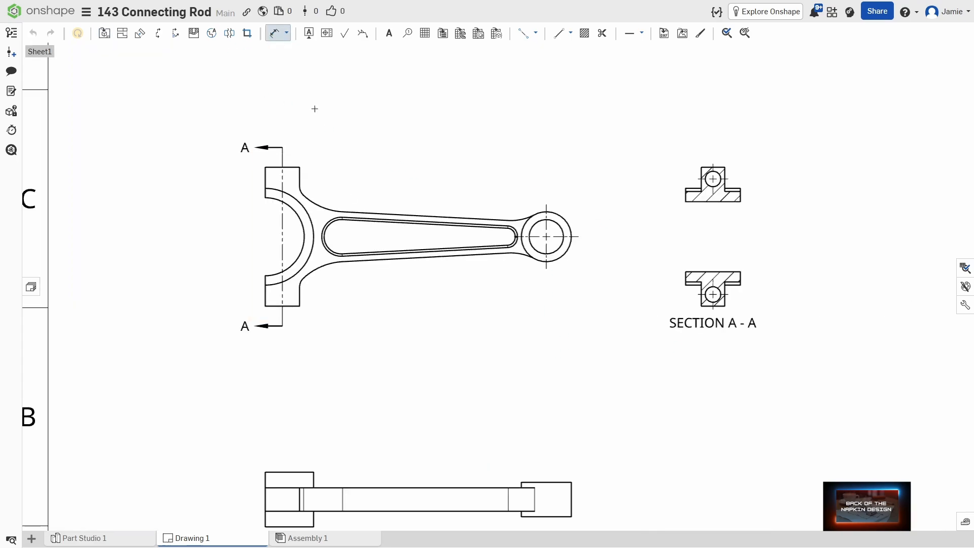
pyautogui.scroll(3, 482, 303)
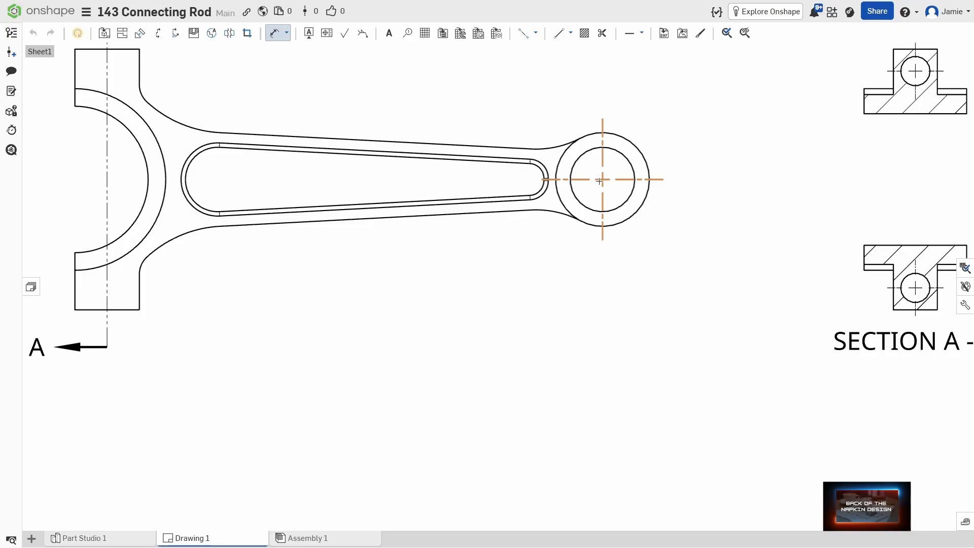
pyautogui.scroll(5, 548, 177)
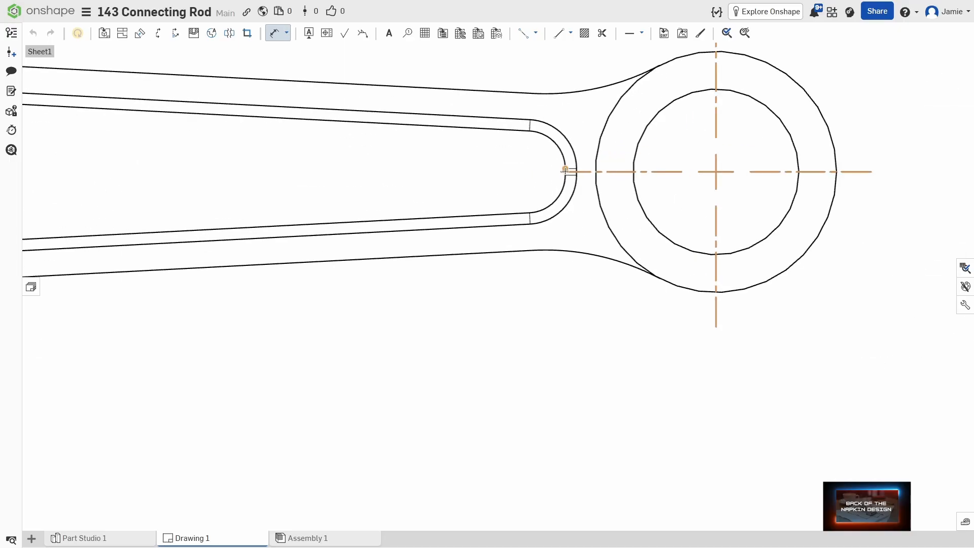
pyautogui.click(565, 170)
pyautogui.moveTo(579, 97)
pyautogui.mouseDown(button='middle')
pyautogui.moveTo(471, 268)
pyautogui.moveTo(414, 325)
pyautogui.moveTo(678, 277)
pyautogui.mouseUp(button='middle')
pyautogui.scroll(-4, 474, 305)
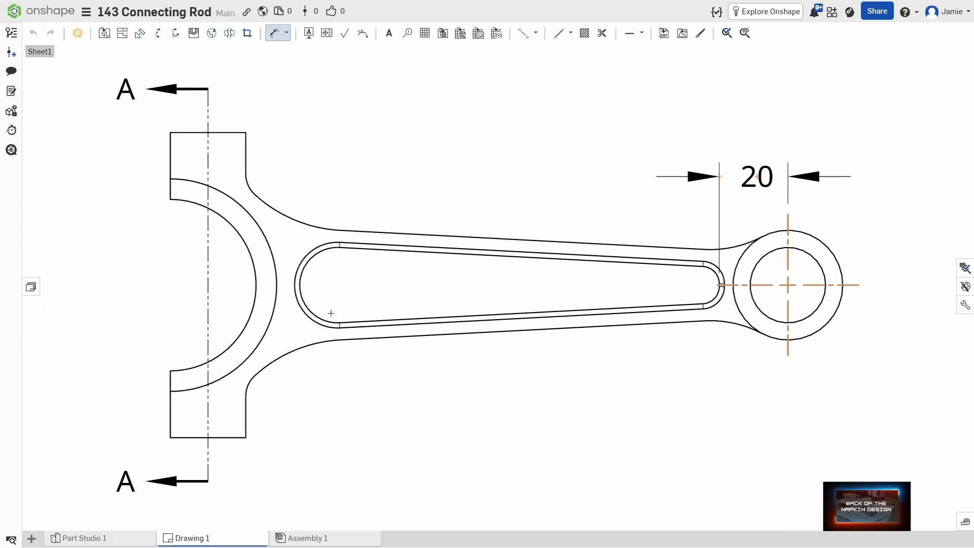
pyautogui.click(245, 145)
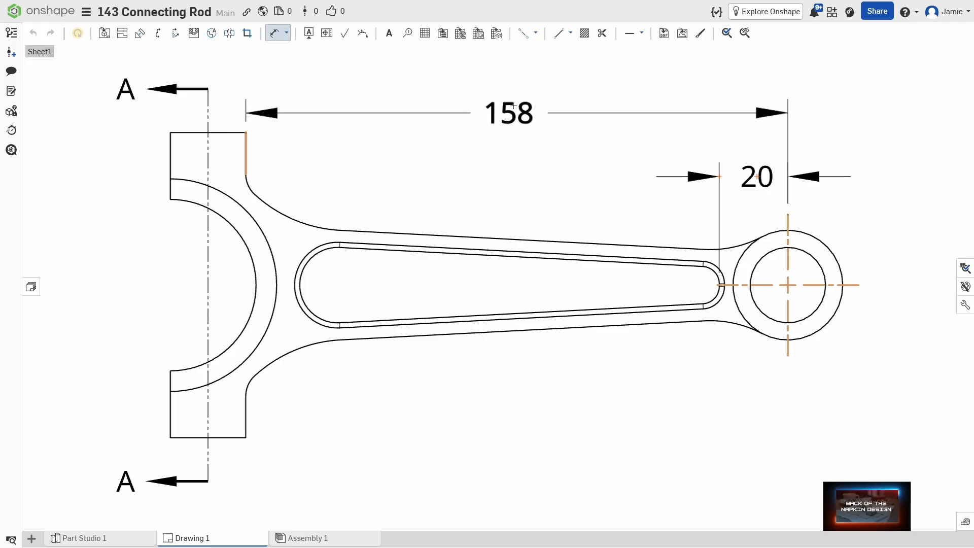
pyautogui.click(508, 100)
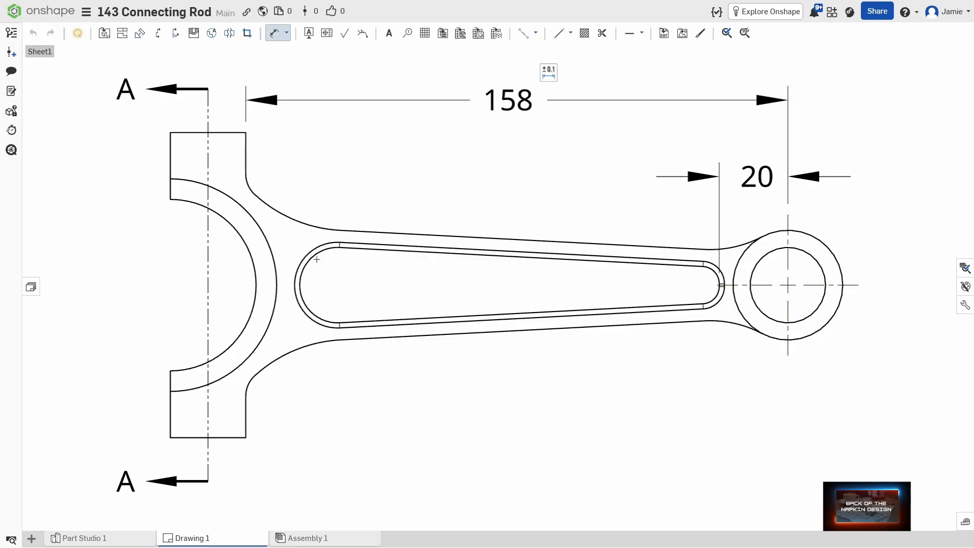
# - Dimension the radius of the slot's larger inner end arc and the horizontal distance from its centre to the small-end centre
pyautogui.click(316, 256)
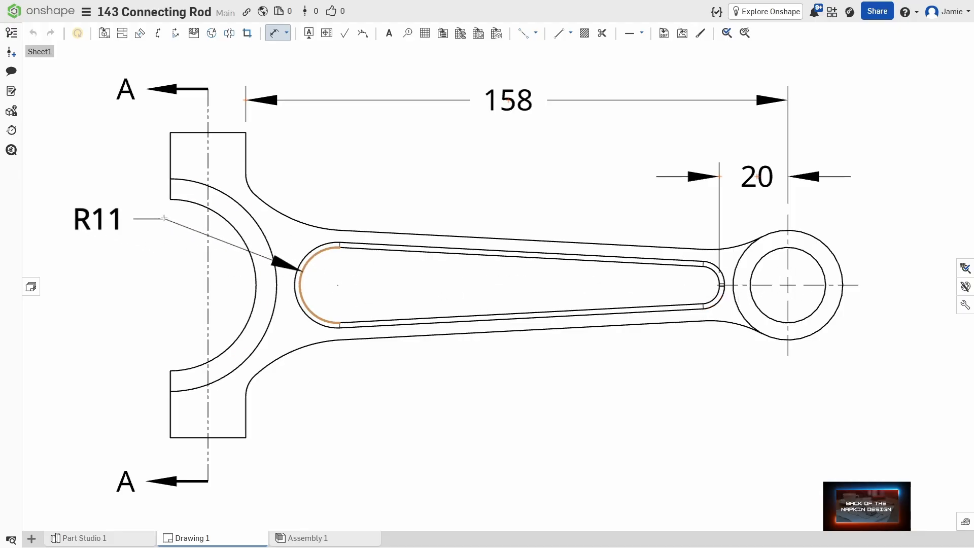
pyautogui.click(127, 218)
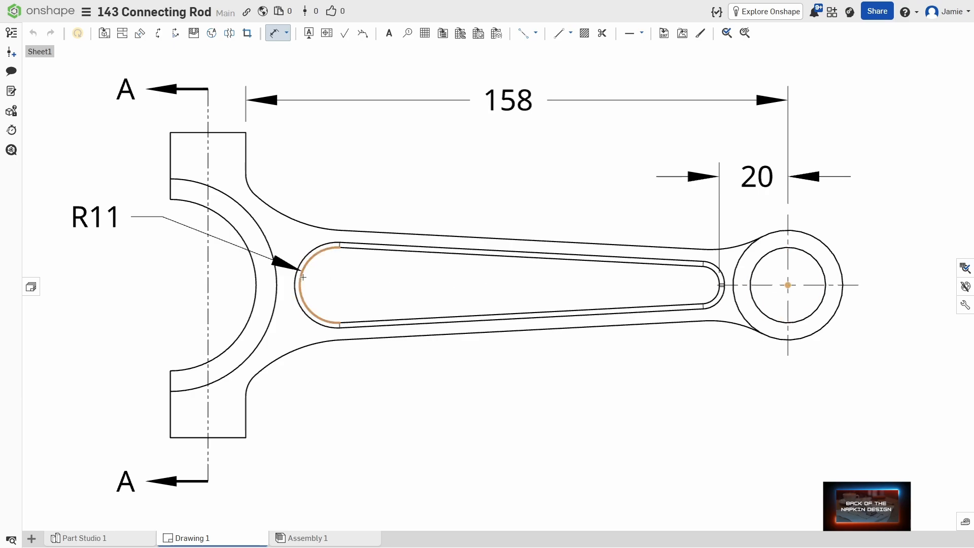
pyautogui.click(339, 285)
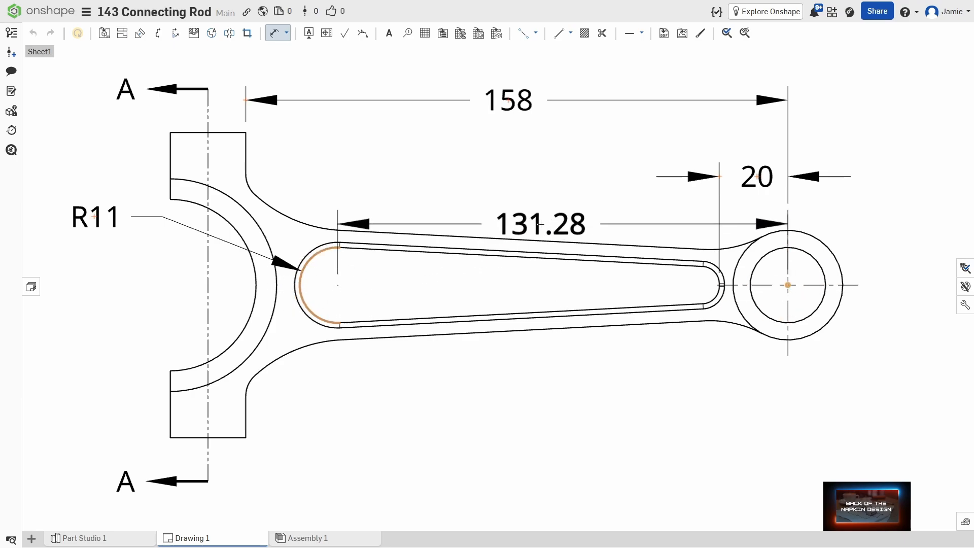
pyautogui.click(571, 137)
# - Dimension the diameters of the small end's bore and outer circle, placing both labels beyond the rod's small end
pyautogui.scroll(-3, 580, 173)
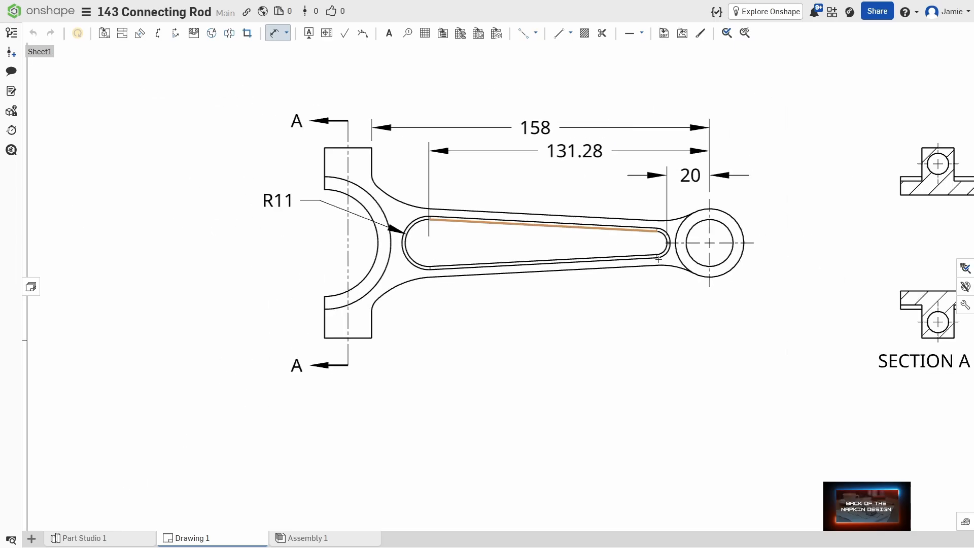
pyautogui.click(687, 245)
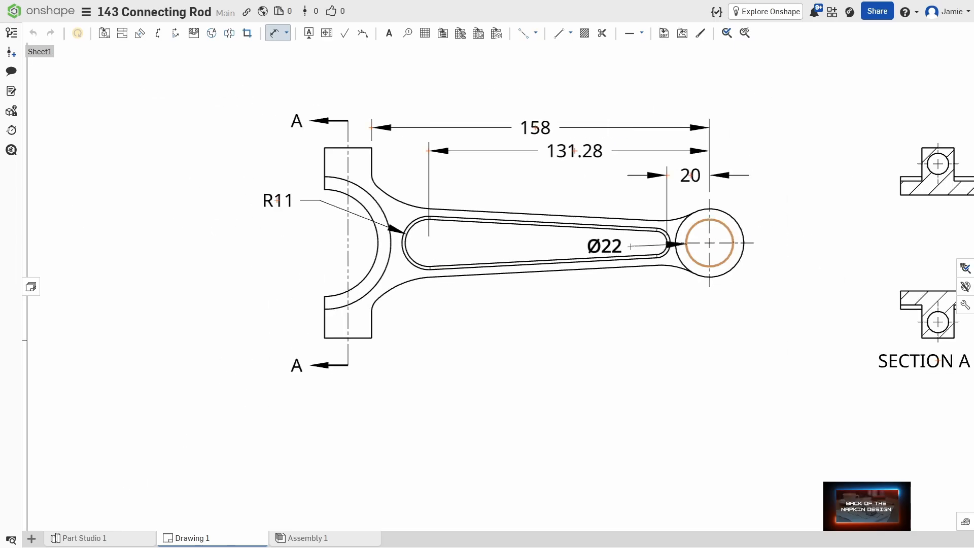
pyautogui.click(815, 277)
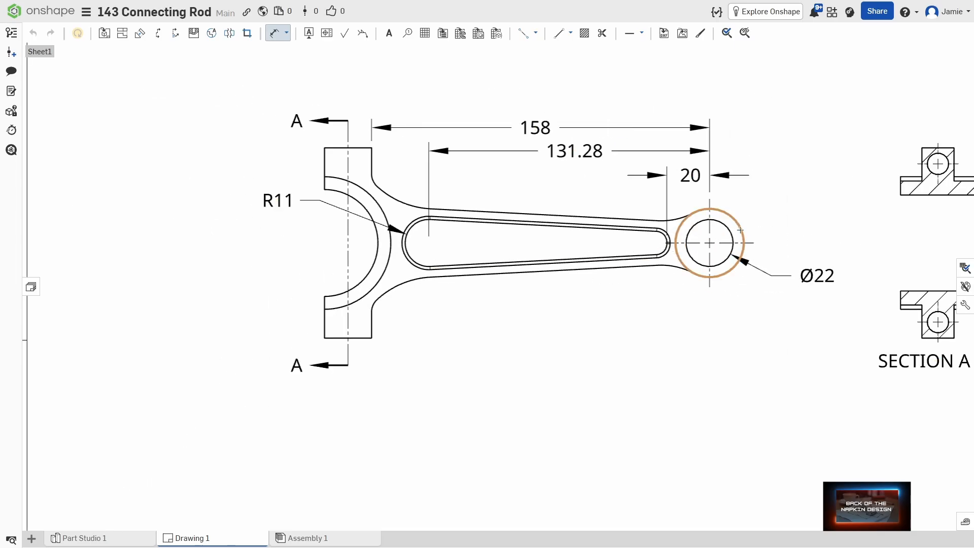
pyautogui.click(740, 230)
pyautogui.click(831, 234)
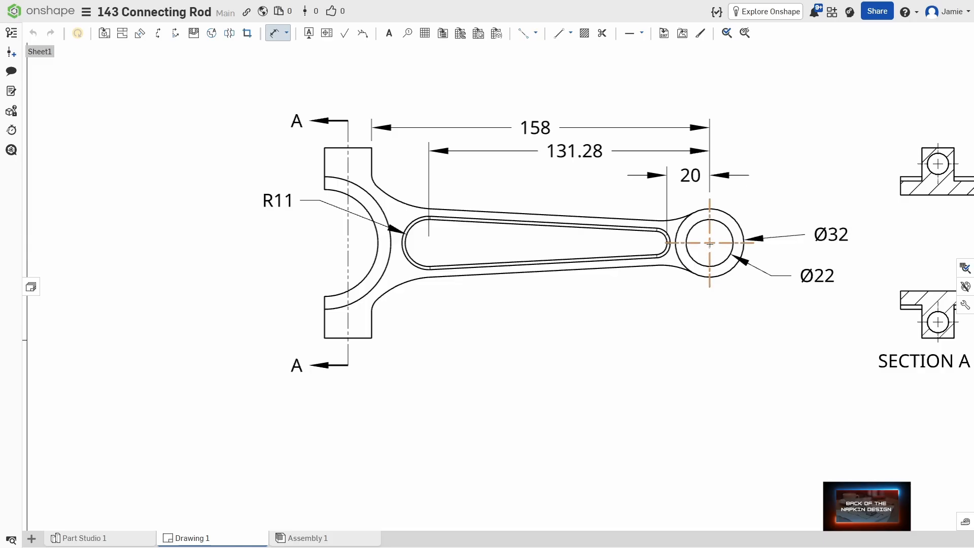
# - Dimension the horizontal distance from the small-end centre to the big end's open face, placed above the other horizontal dimensions
pyautogui.click(709, 243)
pyautogui.click(325, 163)
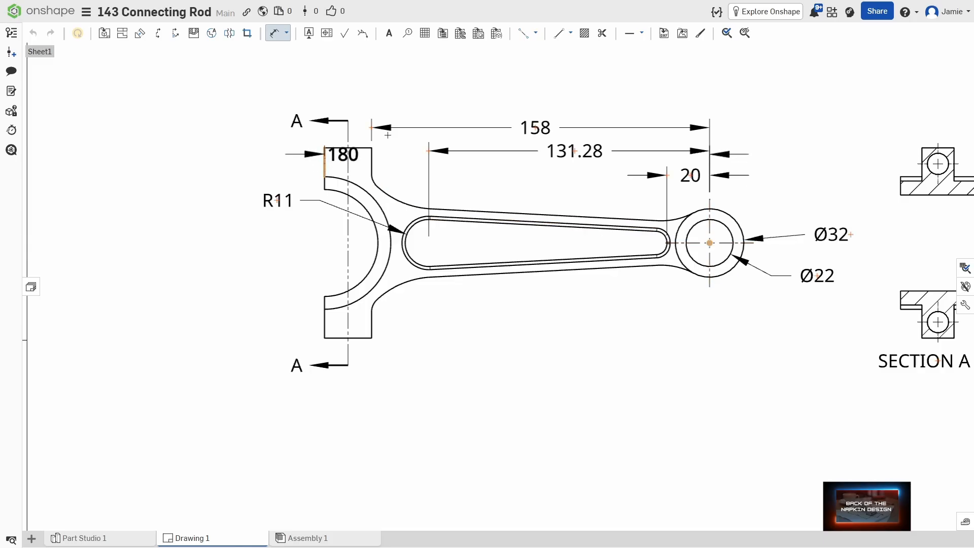
pyautogui.click(515, 61)
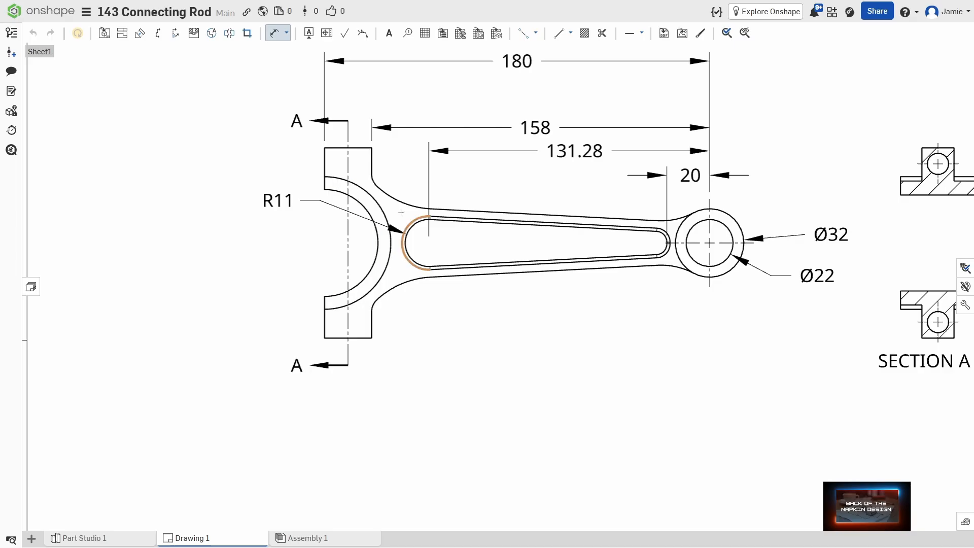
pyautogui.press('Escape')
# - Move the three shorter horizontal dimensions up so they stack closely beneath the overall length dimension
pyautogui.scroll(-3, 456, 432)
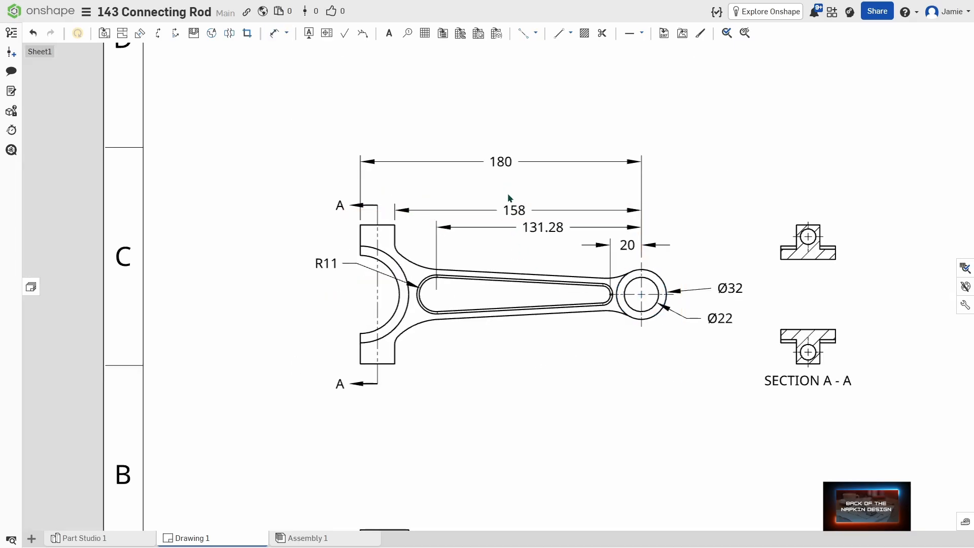
pyautogui.moveTo(515, 205); pyautogui.dragTo(510, 179)
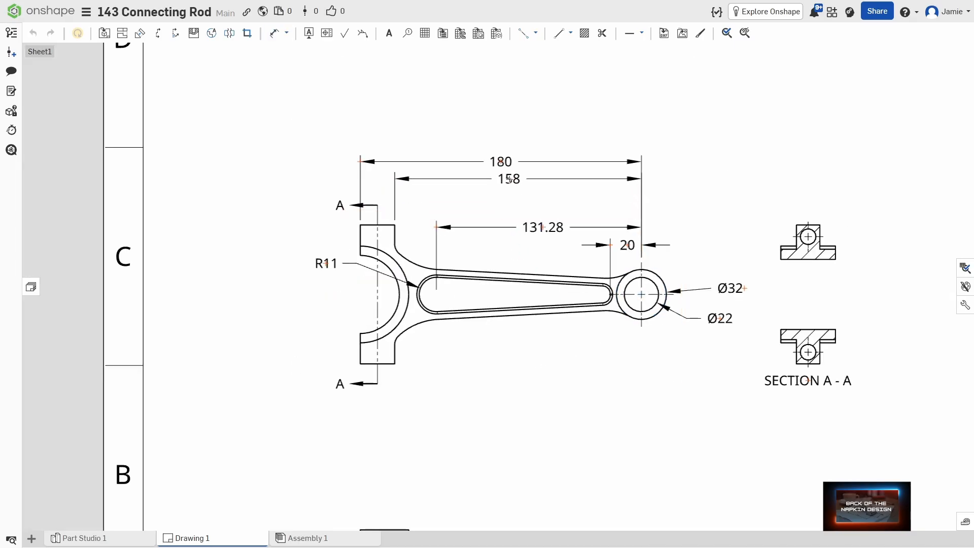
pyautogui.moveTo(542, 224); pyautogui.dragTo(540, 191)
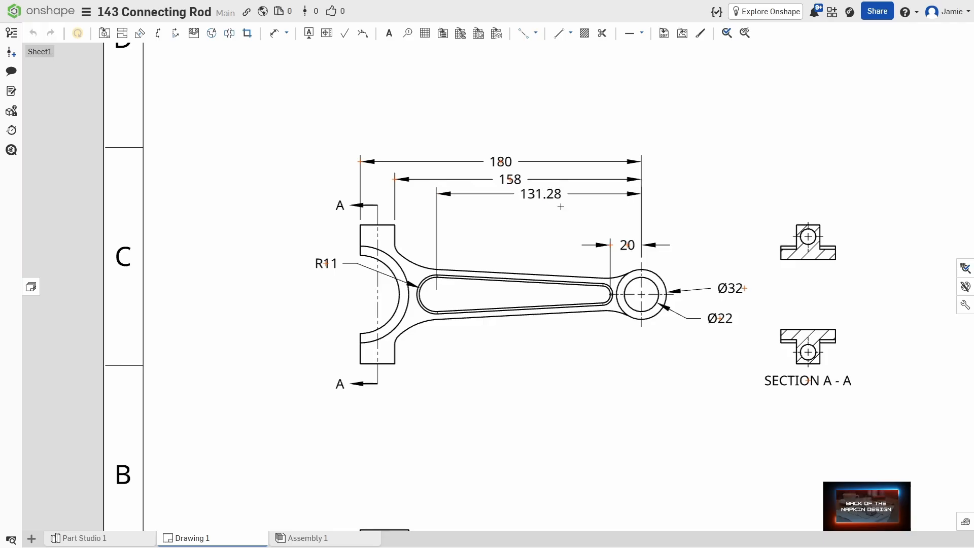
pyautogui.moveTo(625, 237); pyautogui.dragTo(621, 208)
# - Dimension the angle between the slot's inner long edges and the wall thickness from its upper inner edge to the rod's outer edge
pyautogui.moveTo(597, 337); pyautogui.dragTo(619, 302, button='middle')
pyautogui.click(275, 33)
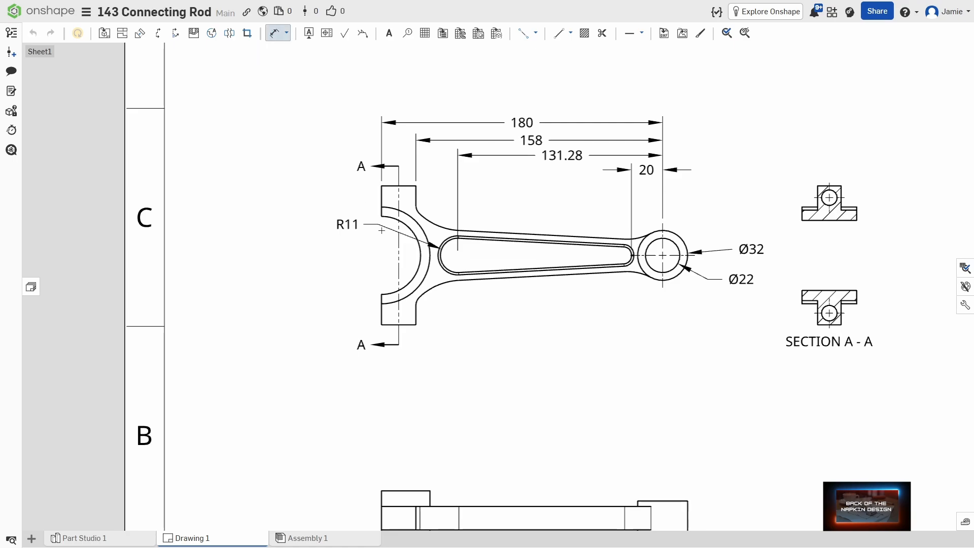
pyautogui.scroll(4, 453, 260)
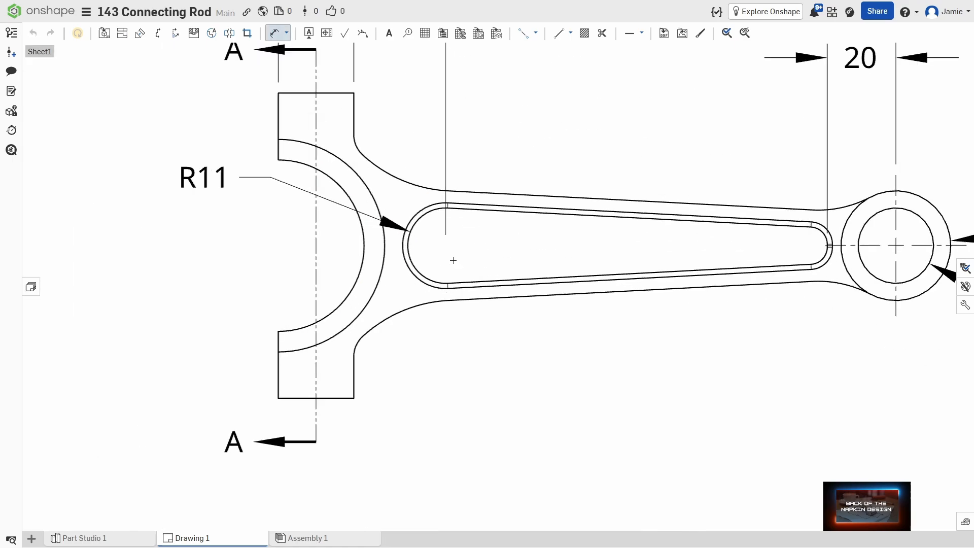
pyautogui.click(467, 209)
pyautogui.click(469, 282)
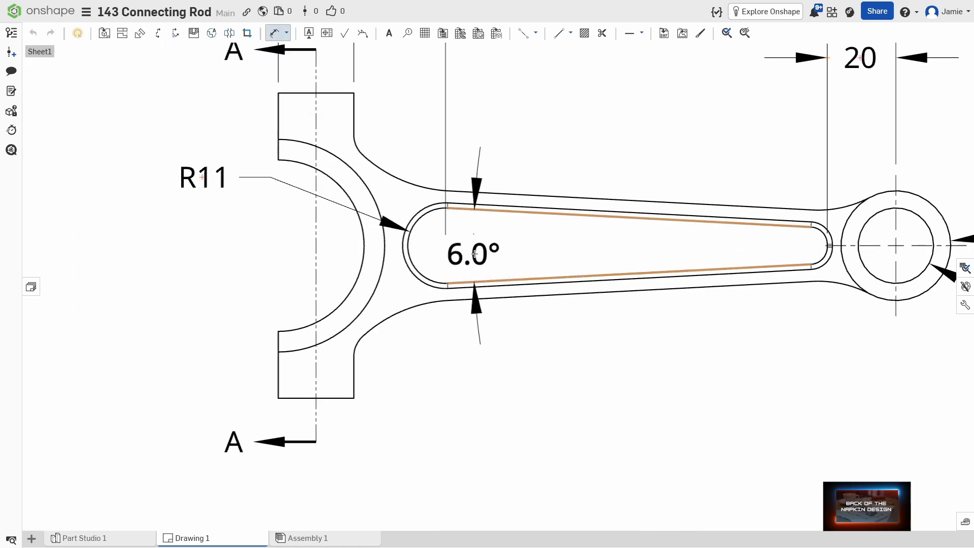
pyautogui.click(482, 249)
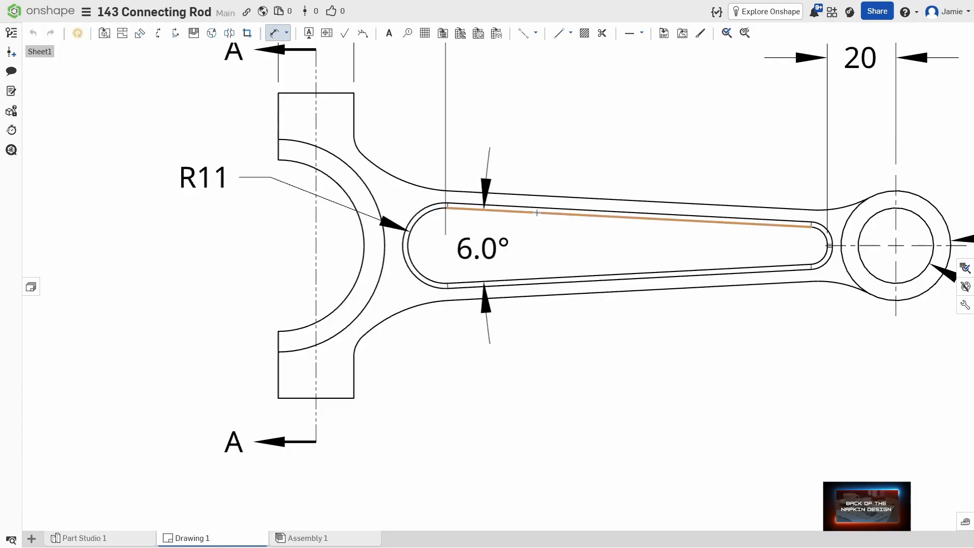
pyautogui.click(537, 212)
pyautogui.click(544, 196)
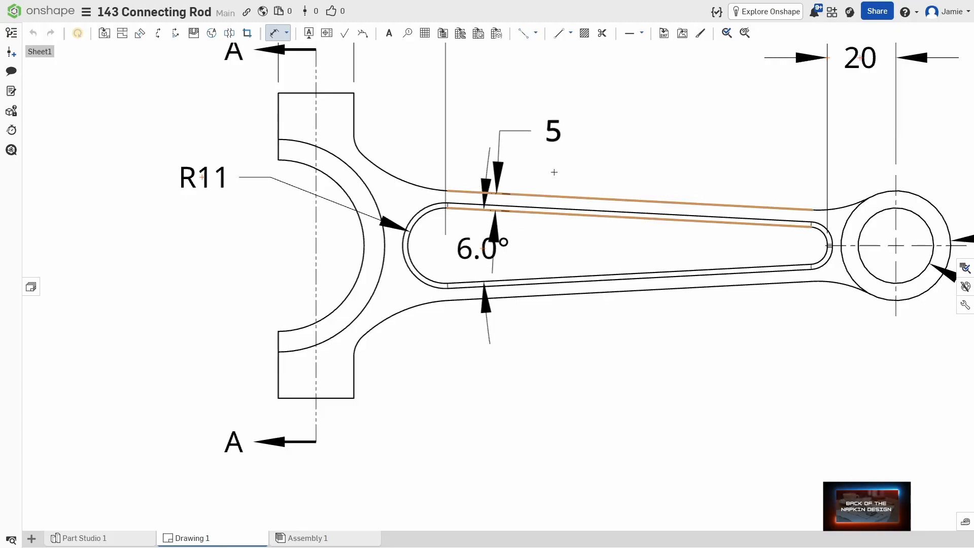
pyautogui.click(651, 163)
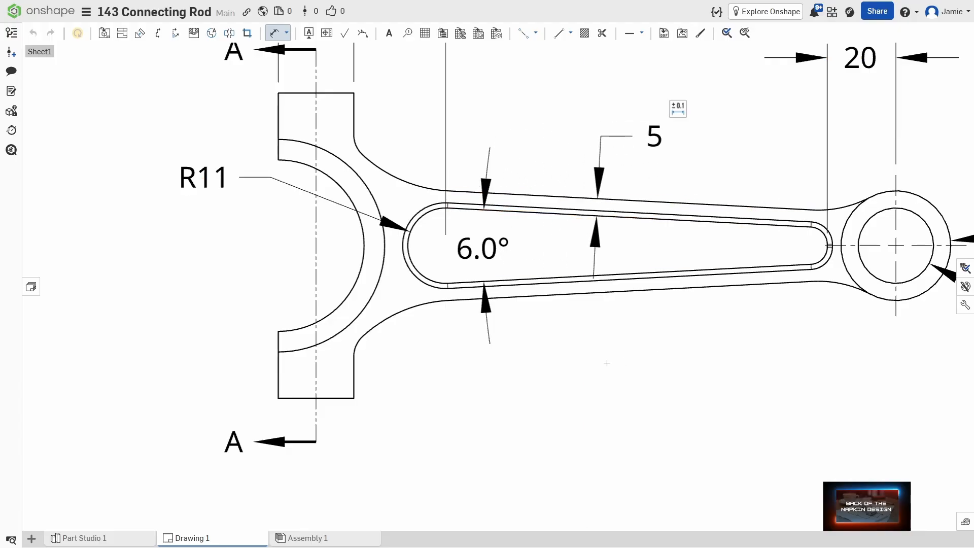
# - Dimension the radii of the big end's inner and outer arcs, placing both labels outside its open side
pyautogui.scroll(-5, 607, 362)
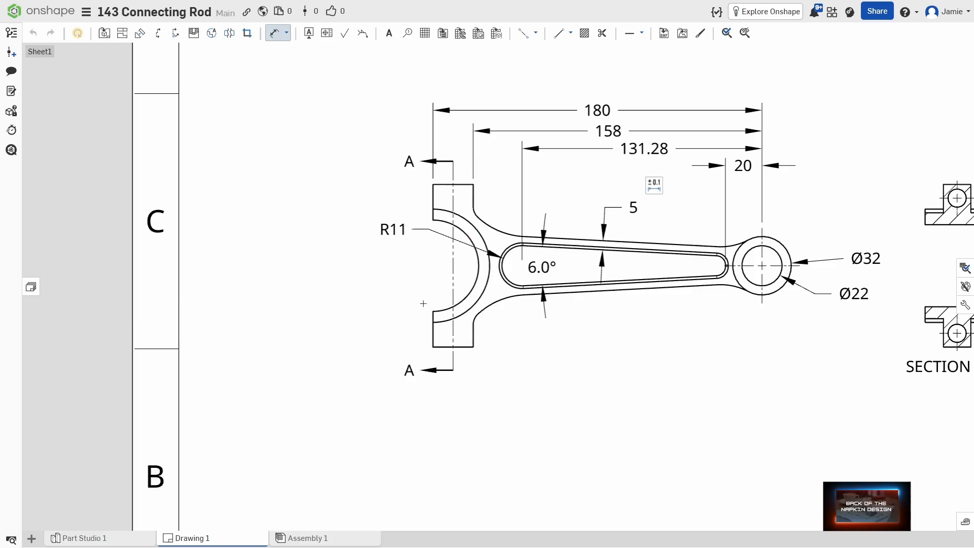
pyautogui.click(462, 300)
pyautogui.click(411, 288)
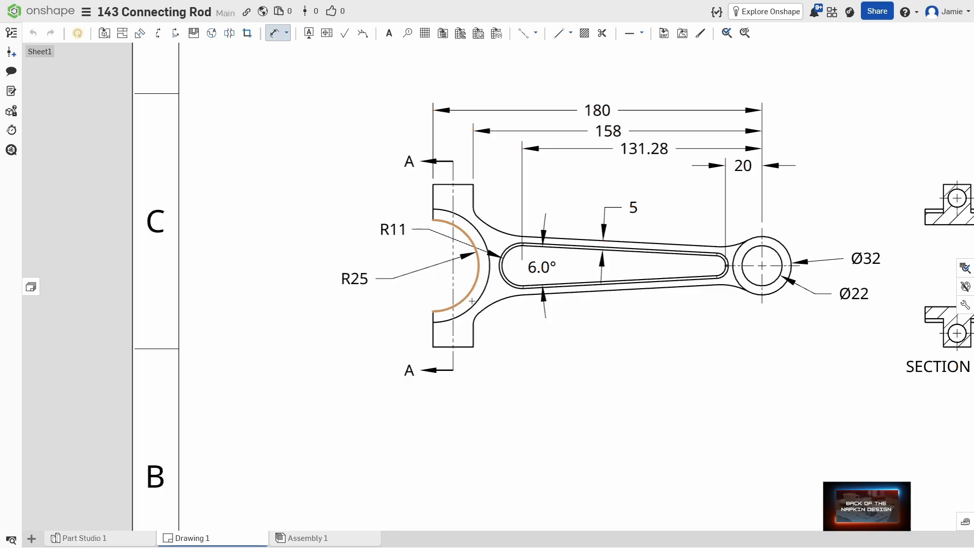
pyautogui.click(473, 306)
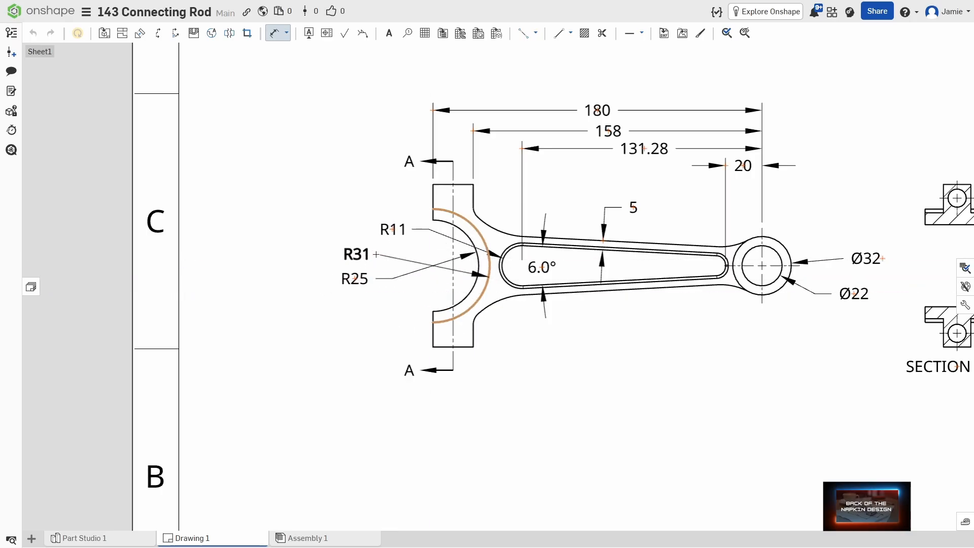
pyautogui.click(378, 254)
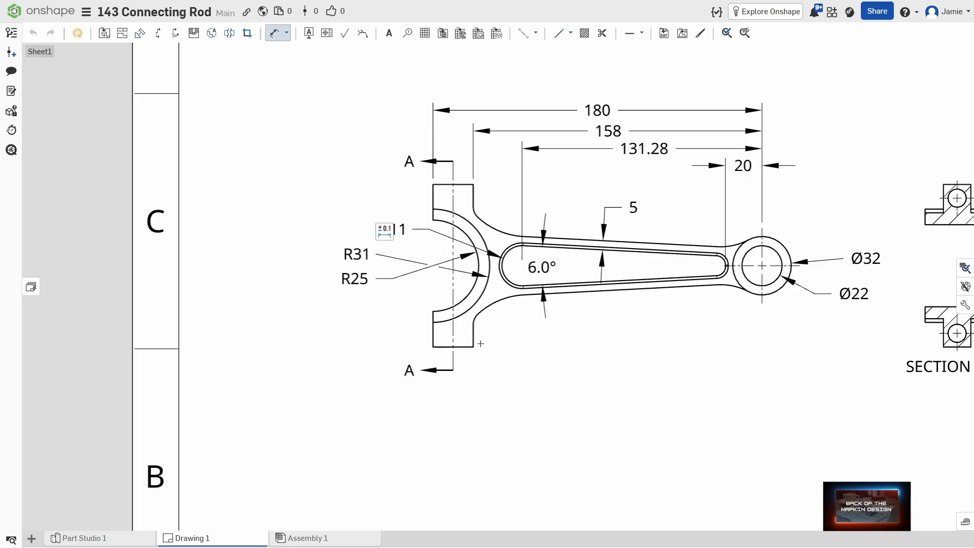
# - Dimension the radius of the large lower fillet between rod and big end, and shift its label slightly towards the bolt lug
pyautogui.click(496, 303)
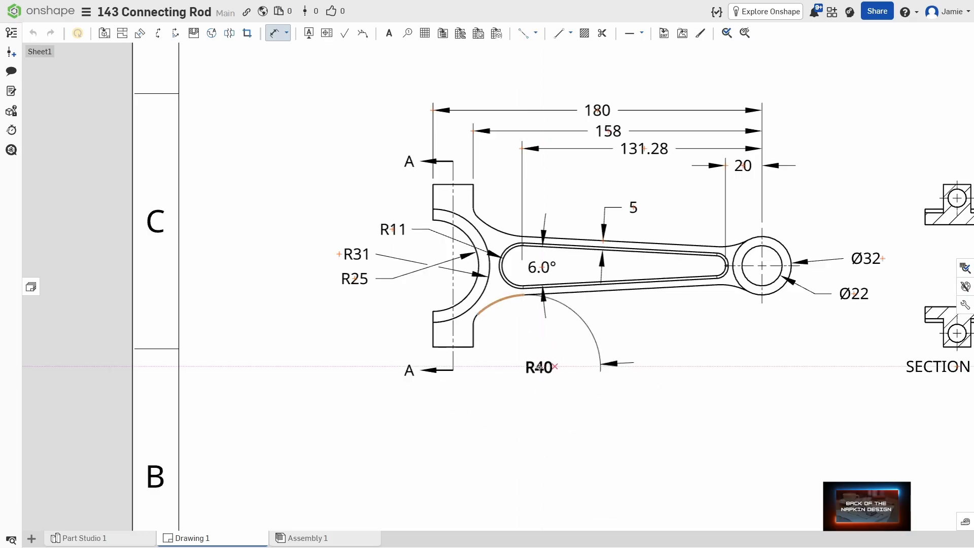
pyautogui.click(523, 346)
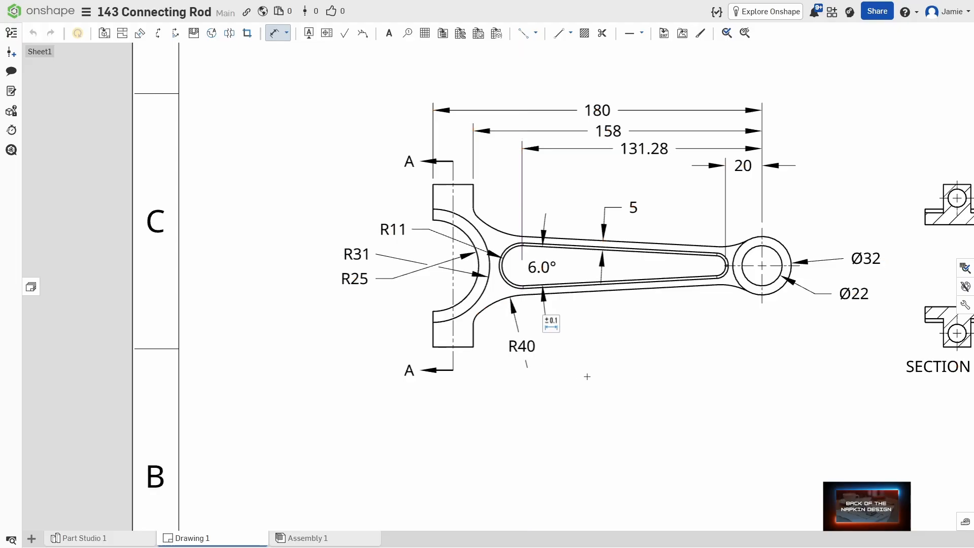
pyautogui.press('Escape')
pyautogui.click(523, 349)
pyautogui.moveTo(522, 346); pyautogui.dragTo(516, 345)
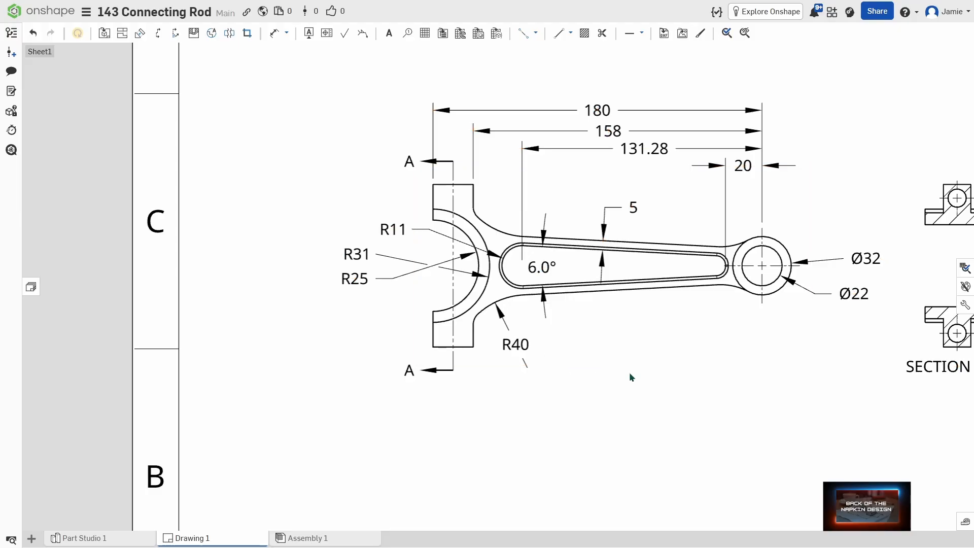
# - Dimension the radius of the small fillet beside the lower bolt lug, placing its label inside the big end's opening
pyautogui.moveTo(640, 367); pyautogui.dragTo(619, 310, button='middle')
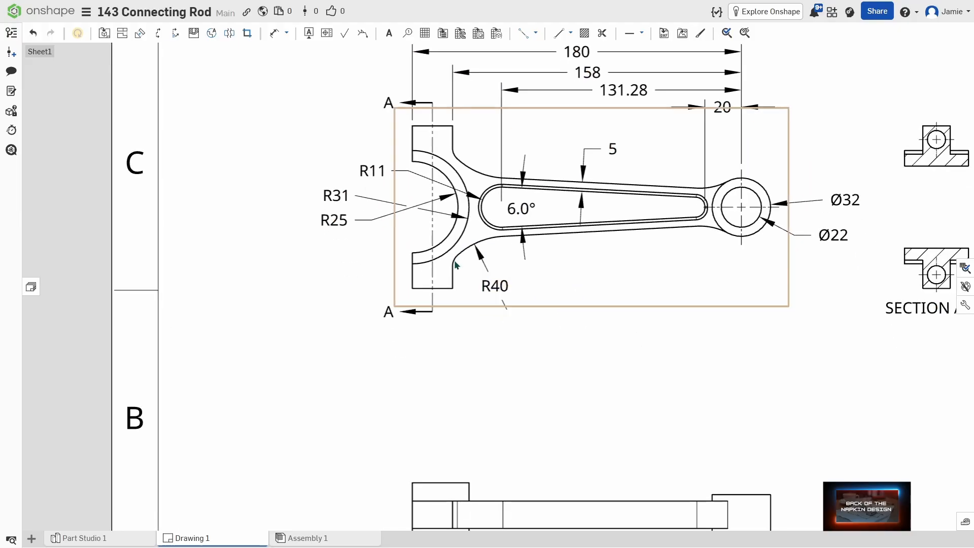
pyautogui.scroll(3, 504, 307)
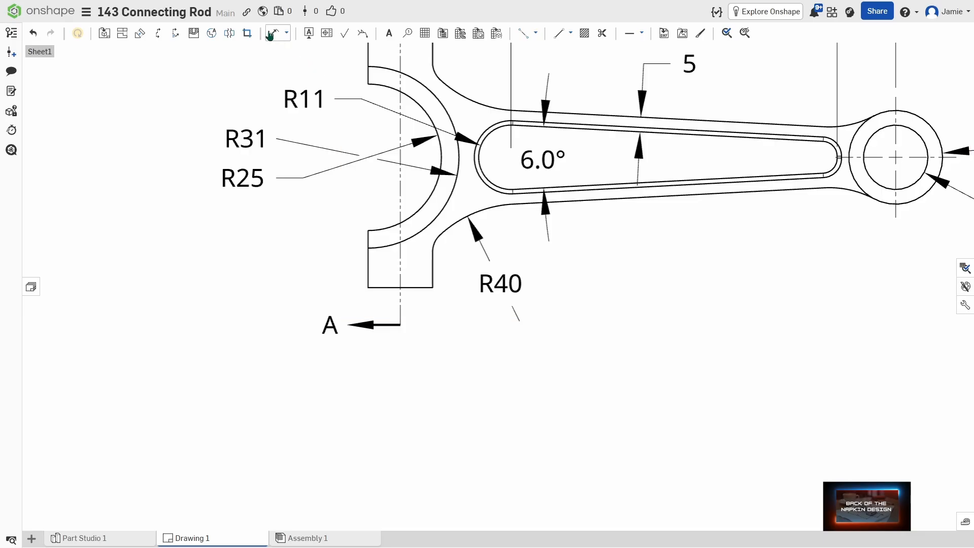
pyautogui.click(433, 245)
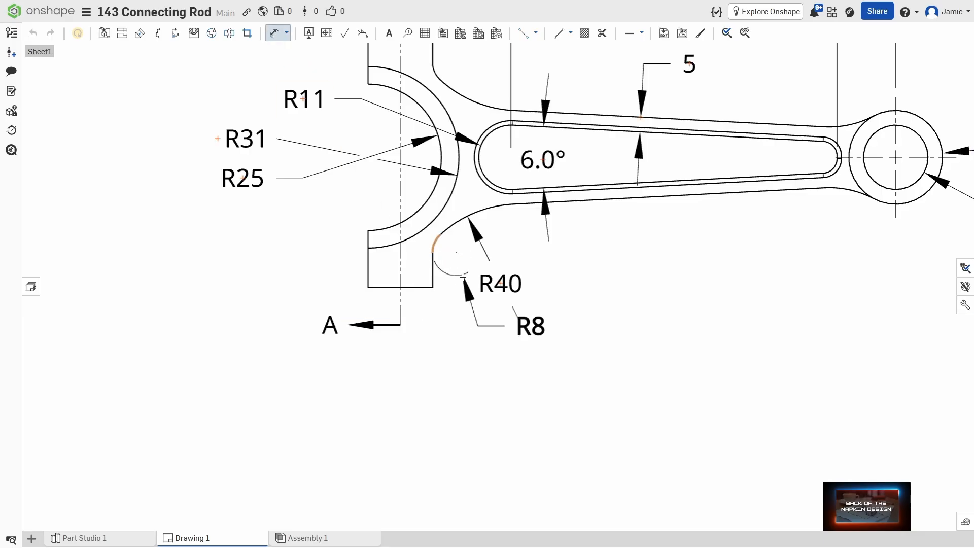
pyautogui.click(364, 202)
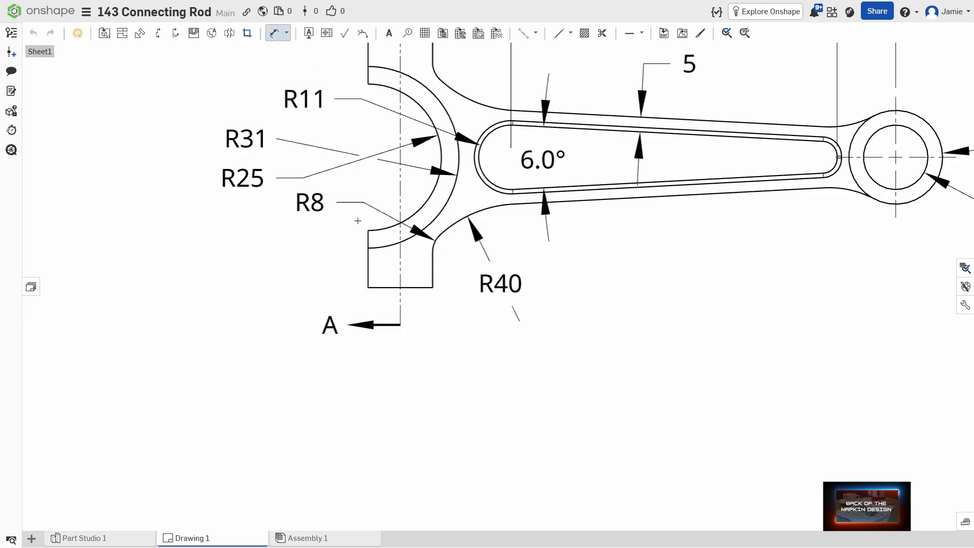
pyautogui.moveTo(334, 345); pyautogui.dragTo(412, 397, button='middle')
pyautogui.press('Escape')
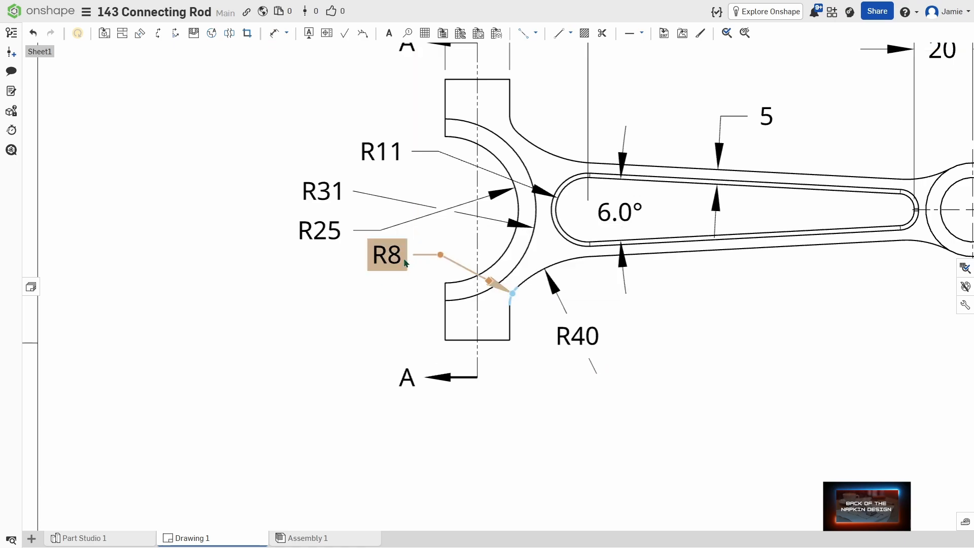
# - Add the prefix "2-" to the radius dimensions of the small lug fillet and the large rod fillet
pyautogui.doubleClick(403, 256)
pyautogui.click(417, 261)
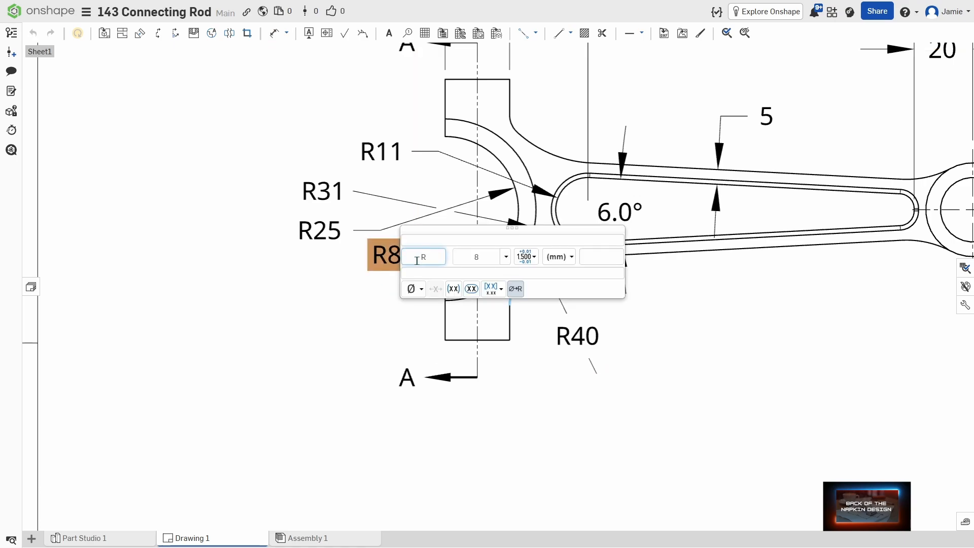
pyautogui.write('2-')
pyautogui.moveTo(423, 257); pyautogui.dragTo(390, 271)
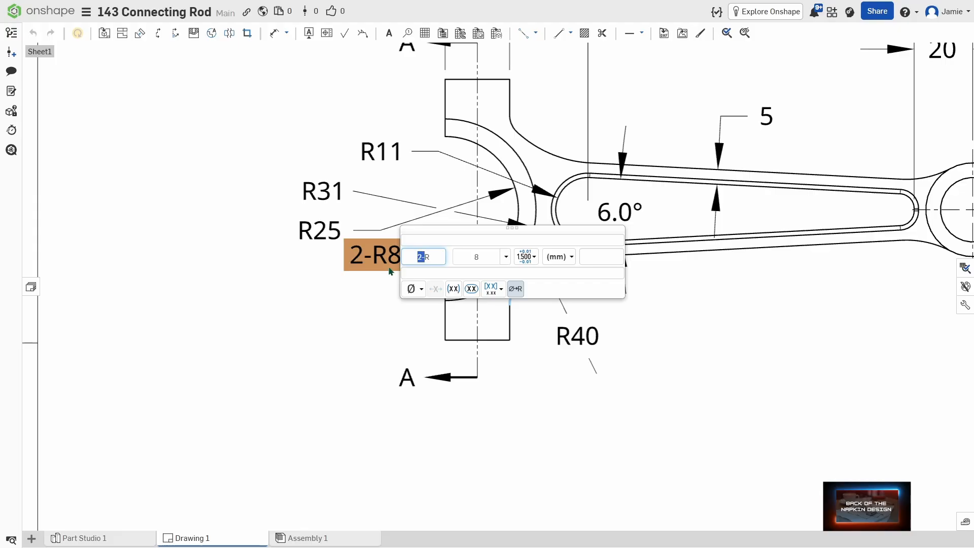
pyautogui.click(334, 365)
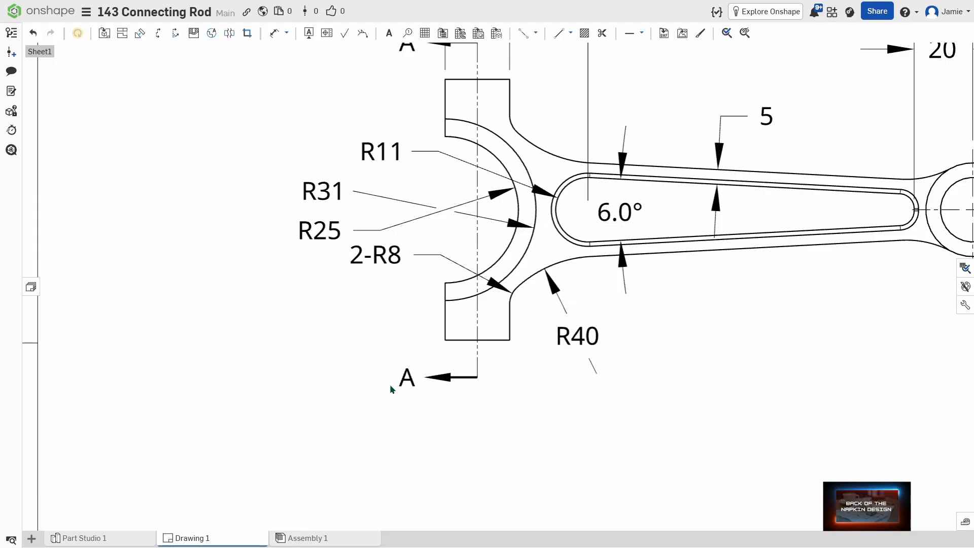
pyautogui.doubleClick(597, 349)
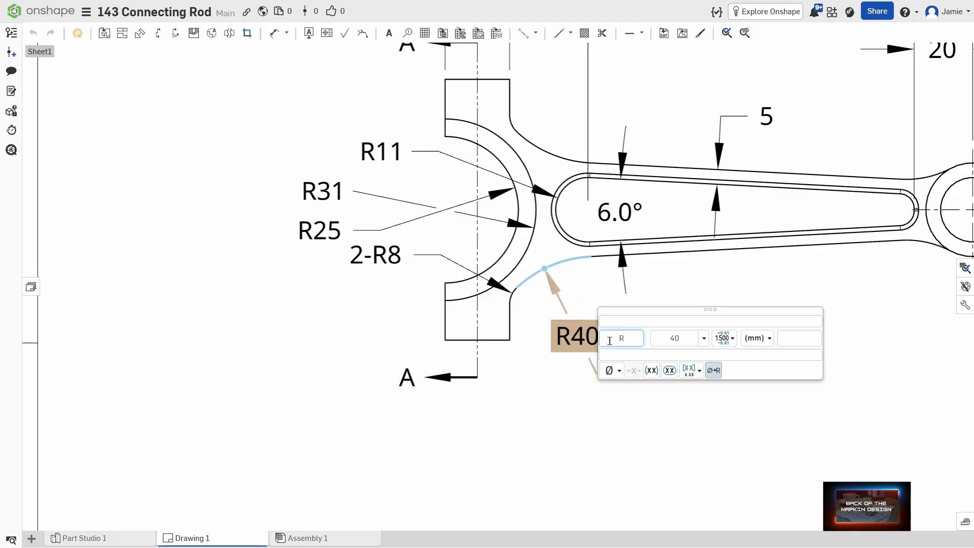
pyautogui.write('2-')
pyautogui.click(692, 421)
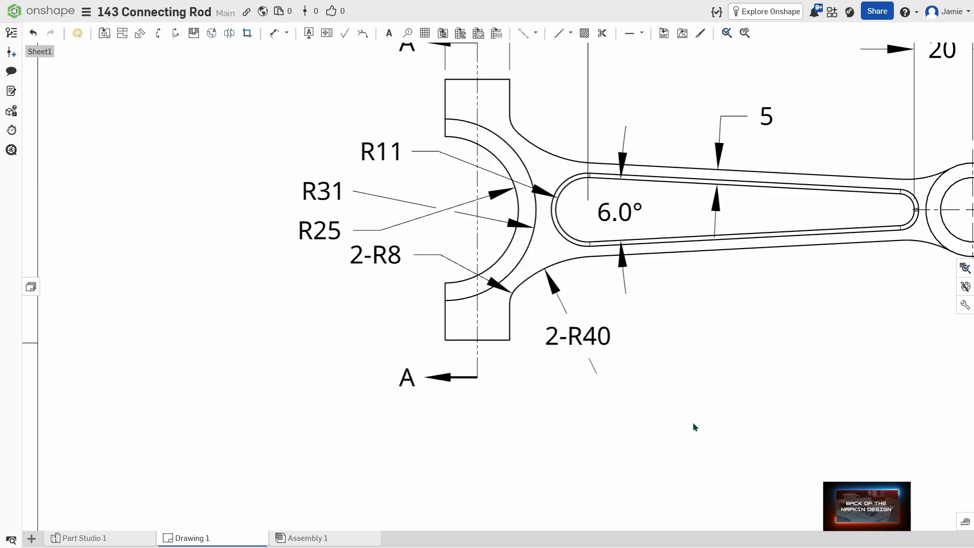
# - Dimension the big end's overall thickness and the rod's thickness in the lower view, placing both labels outside the big end
pyautogui.scroll(-3, 662, 410)
pyautogui.scroll(-1, 659, 350)
pyautogui.moveTo(708, 439); pyautogui.dragTo(648, 333, button='middle')
pyautogui.scroll(-2, 646, 330)
pyautogui.moveTo(586, 361); pyautogui.dragTo(529, 297, button='middle')
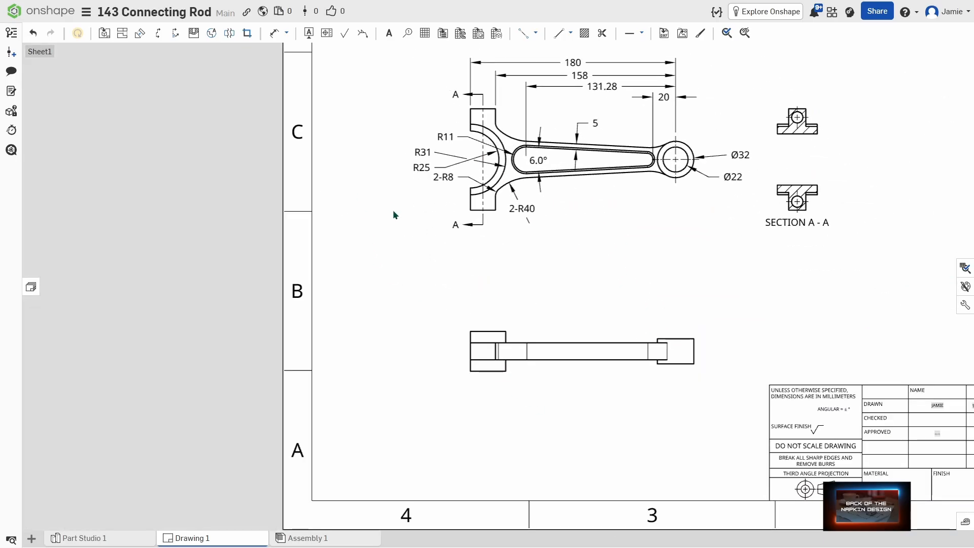
pyautogui.press('d')
pyautogui.scroll(5, 461, 370)
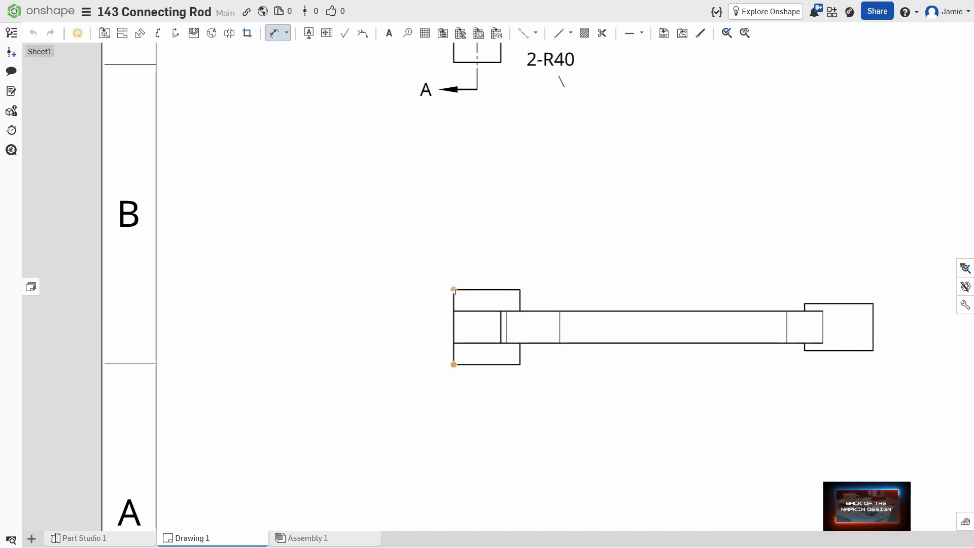
pyautogui.click(455, 291)
pyautogui.click(402, 327)
pyautogui.click(475, 343)
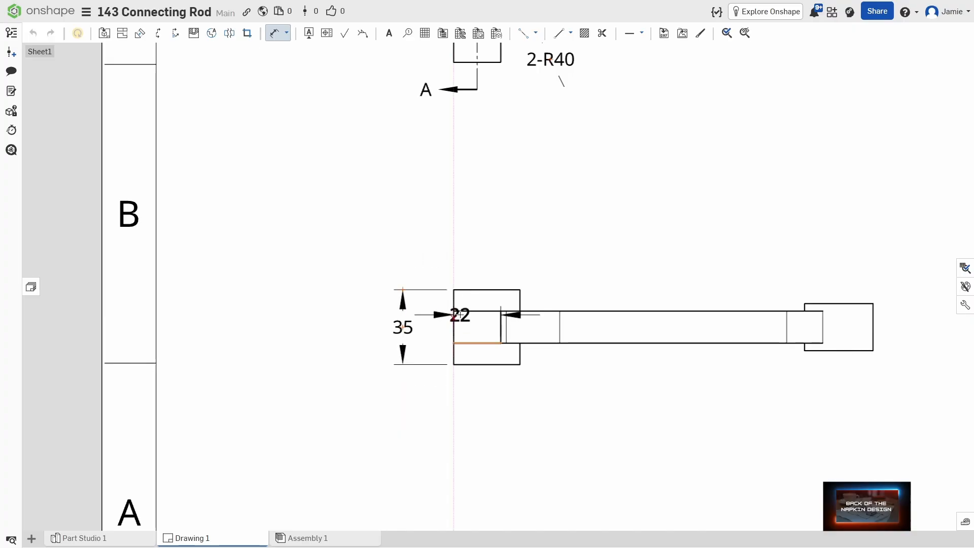
pyautogui.click(459, 312)
pyautogui.click(434, 327)
# - Dimension the thickness of the small end in the lower view, placing the label just outside its outer edge
pyautogui.moveTo(705, 391); pyautogui.dragTo(523, 377, button='middle')
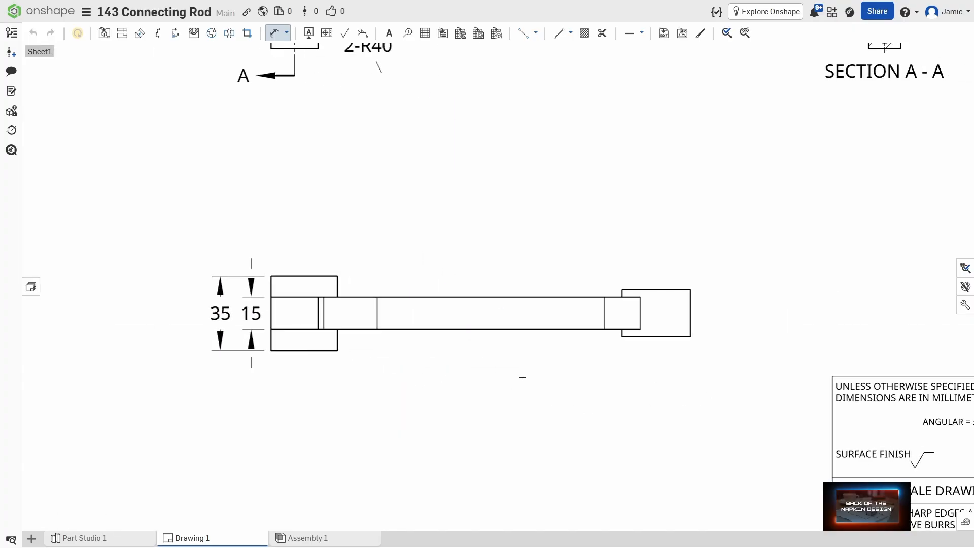
pyautogui.click(660, 336)
pyautogui.click(691, 289)
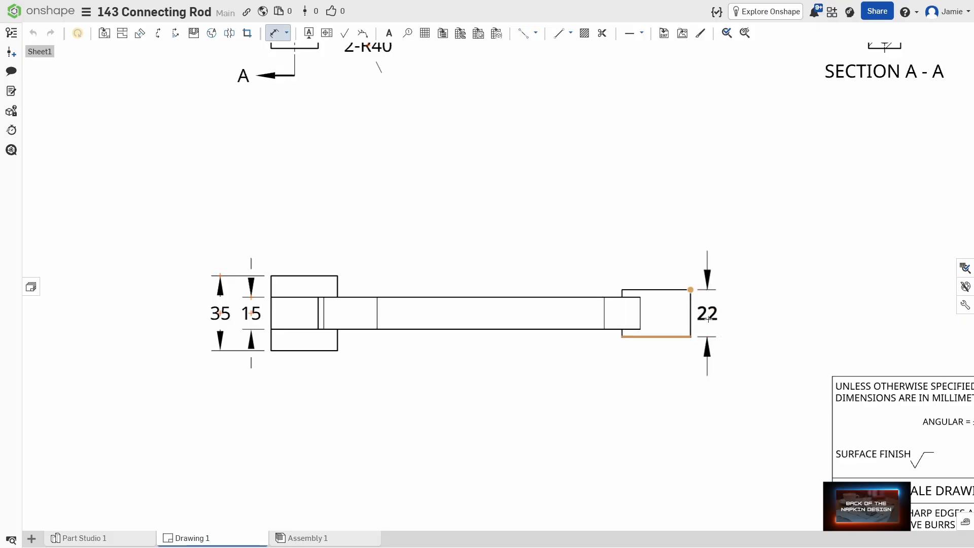
pyautogui.click(709, 319)
pyautogui.scroll(-5, 586, 355)
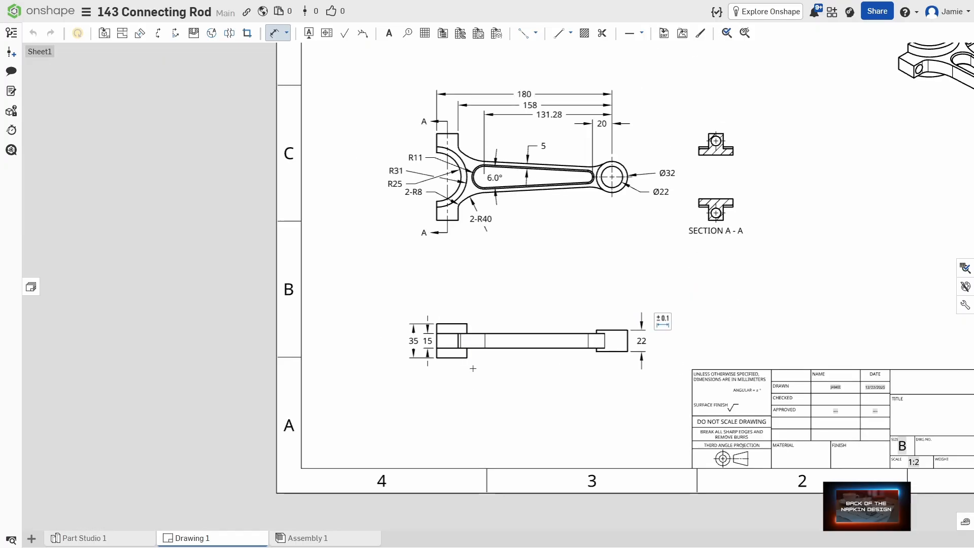
pyautogui.press('Escape')
# - Move the big end's two thickness dimensions in the lower view farther out from the part
pyautogui.scroll(4, 457, 360)
pyautogui.moveTo(372, 320); pyautogui.dragTo(337, 314)
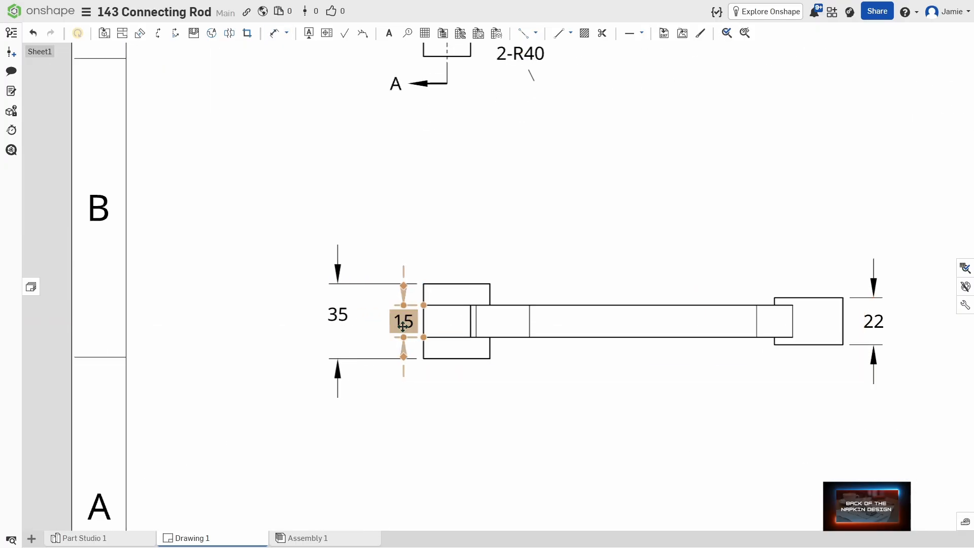
pyautogui.moveTo(403, 326); pyautogui.dragTo(377, 325)
# - Dimension the centre distance between the two bolt holes in Section A-A, placing the label beside the section view
pyautogui.scroll(-1, 684, 257)
pyautogui.moveTo(777, 197); pyautogui.dragTo(524, 355, button='middle')
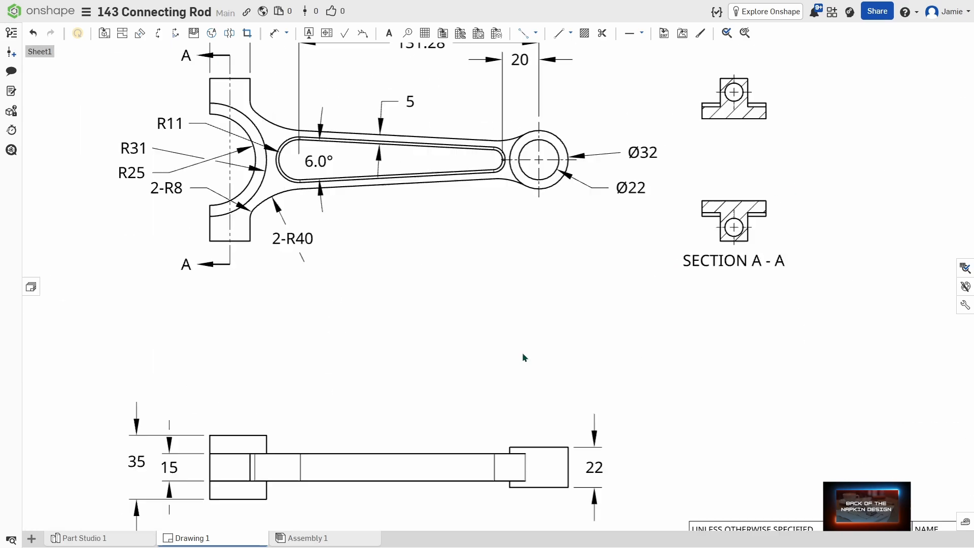
pyautogui.moveTo(611, 224); pyautogui.dragTo(447, 316, button='middle')
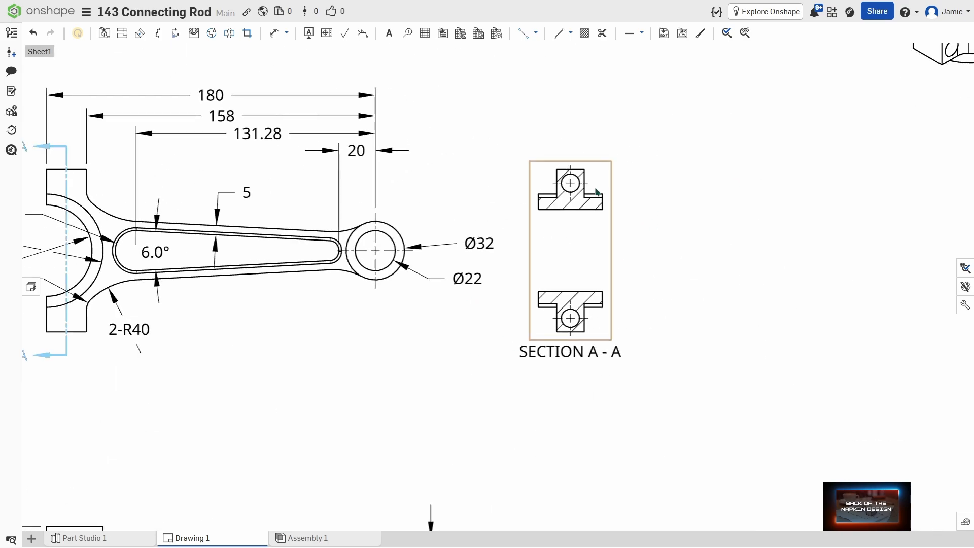
pyautogui.press('d')
pyautogui.click(570, 182)
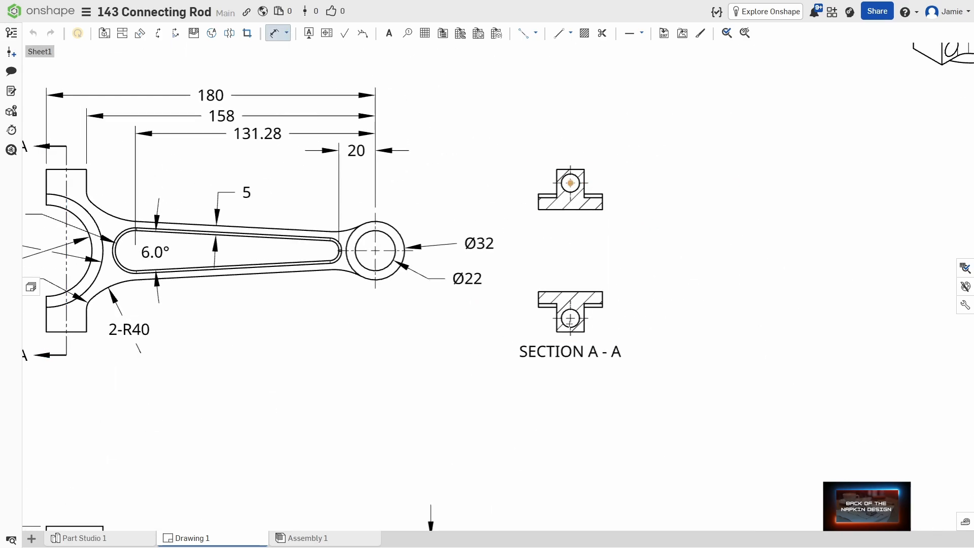
pyautogui.click(570, 318)
pyautogui.click(659, 254)
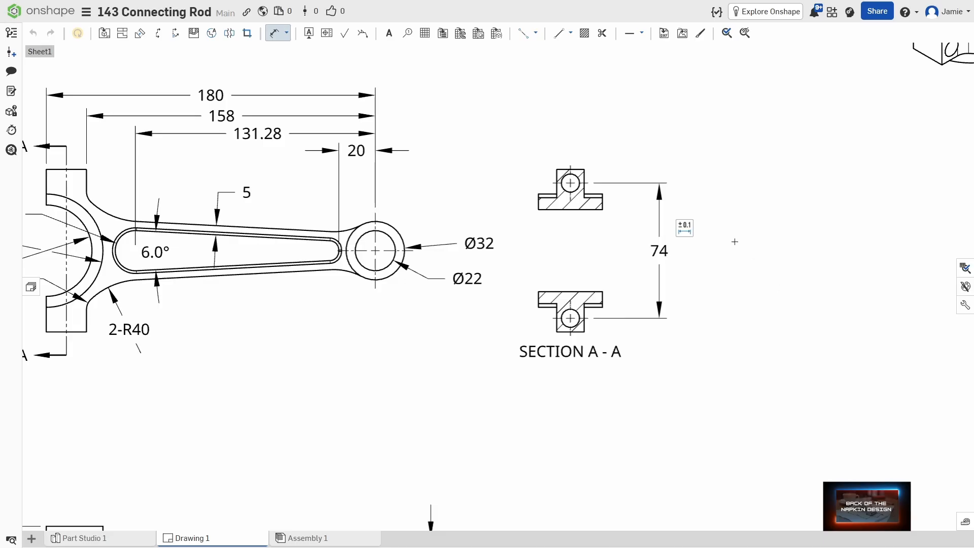
# - Dimension the overall width across the big end's bolt lugs in the main view, placing the label outside the radius labels
pyautogui.scroll(-2, 561, 278)
pyautogui.moveTo(424, 368); pyautogui.dragTo(493, 353, button='middle')
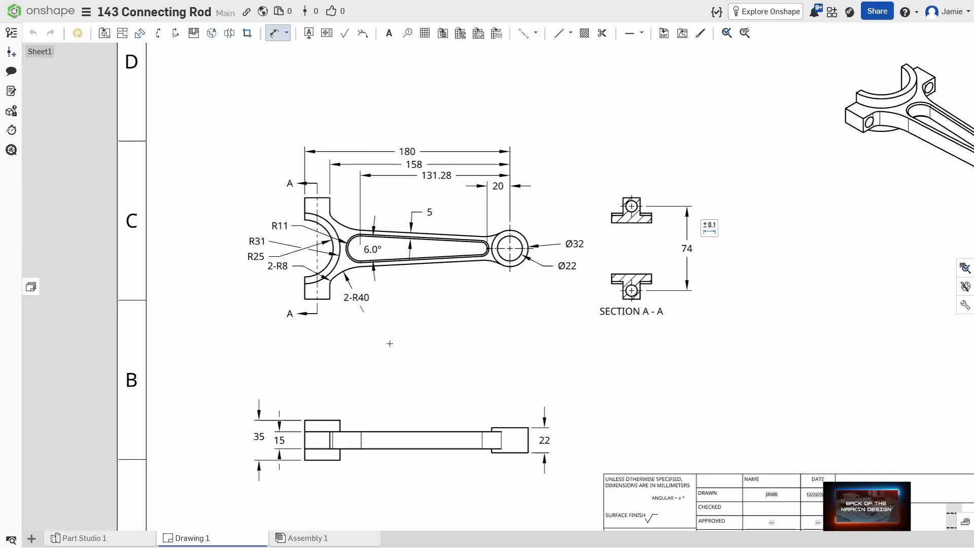
pyautogui.scroll(3, 299, 202)
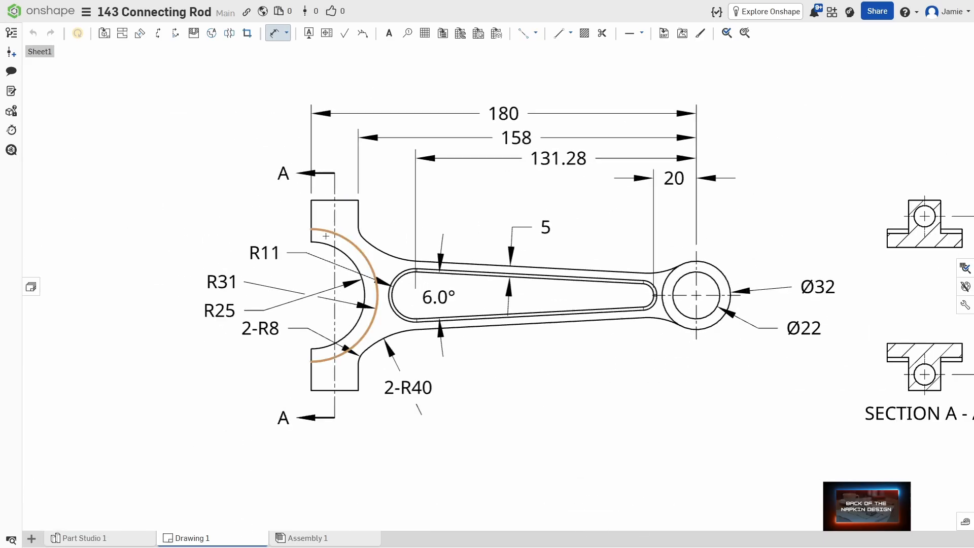
pyautogui.click(327, 200)
pyautogui.click(330, 390)
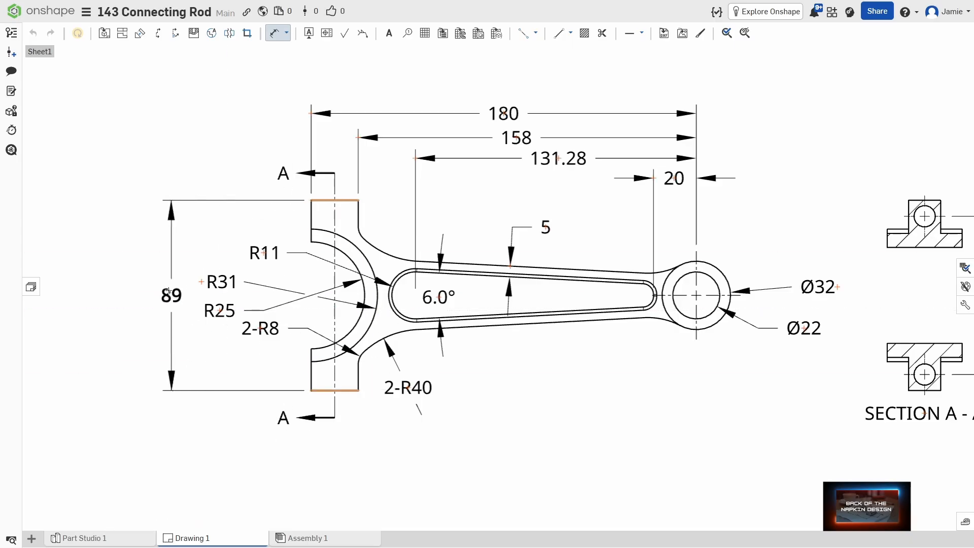
pyautogui.click(164, 282)
# - Review the whole drawing sheet to check the dimensions across all views
pyautogui.scroll(-2, 446, 366)
pyautogui.moveTo(579, 374); pyautogui.dragTo(575, 305, button='middle')
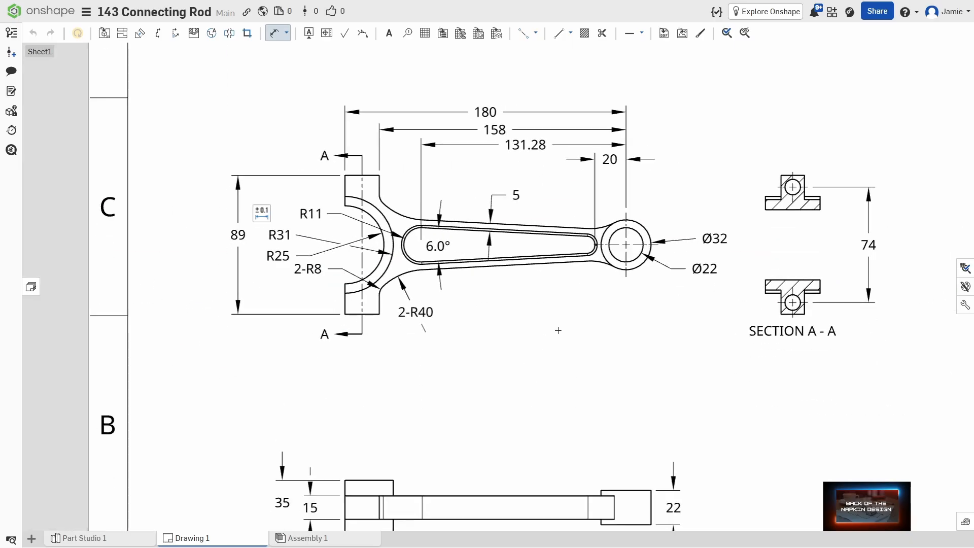
pyautogui.scroll(-2, 574, 329)
pyautogui.moveTo(715, 380); pyautogui.dragTo(619, 316, button='middle')
pyautogui.moveTo(774, 328)
pyautogui.mouseDown(button='middle')
pyautogui.moveTo(738, 348)
pyautogui.moveTo(706, 335)
pyautogui.mouseUp(button='middle')
pyautogui.scroll(-2, 739, 347)
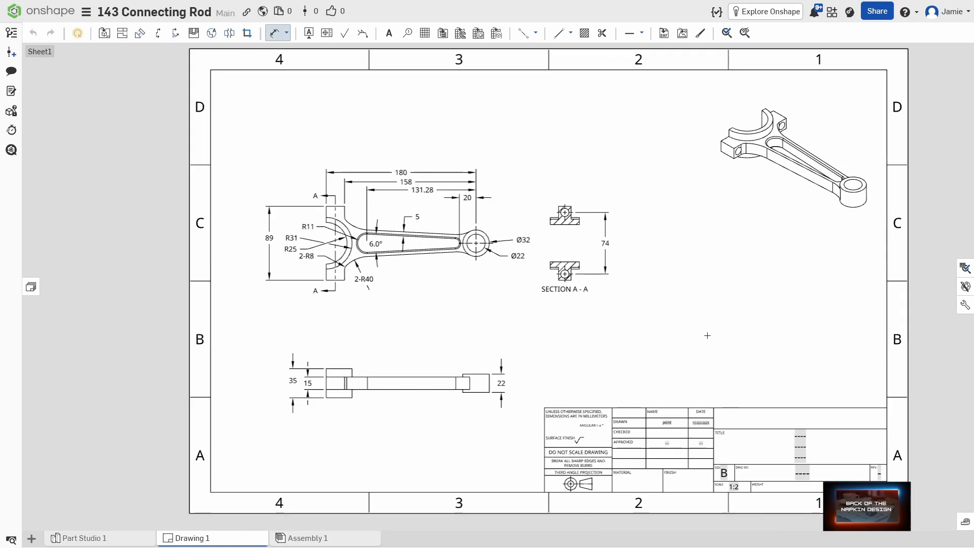
pyautogui.scroll(1, 687, 337)
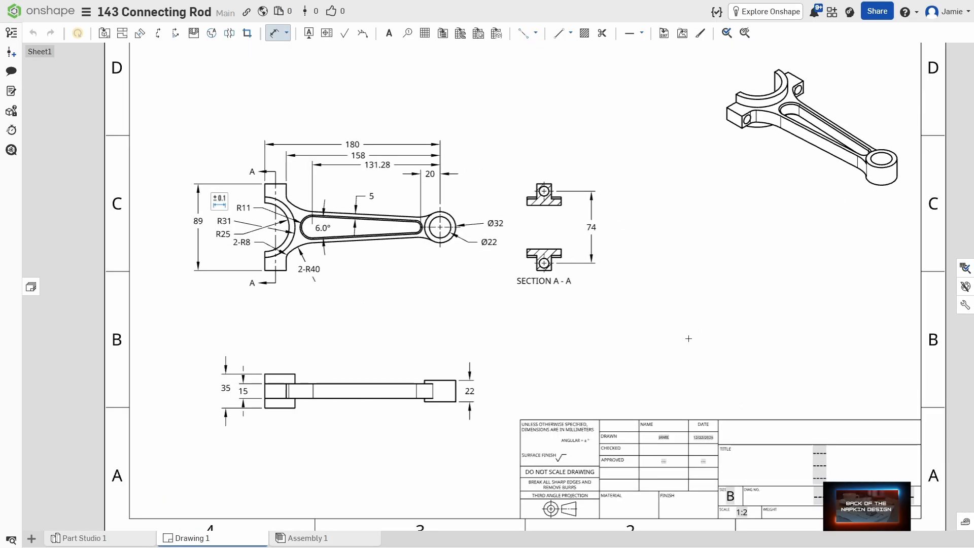